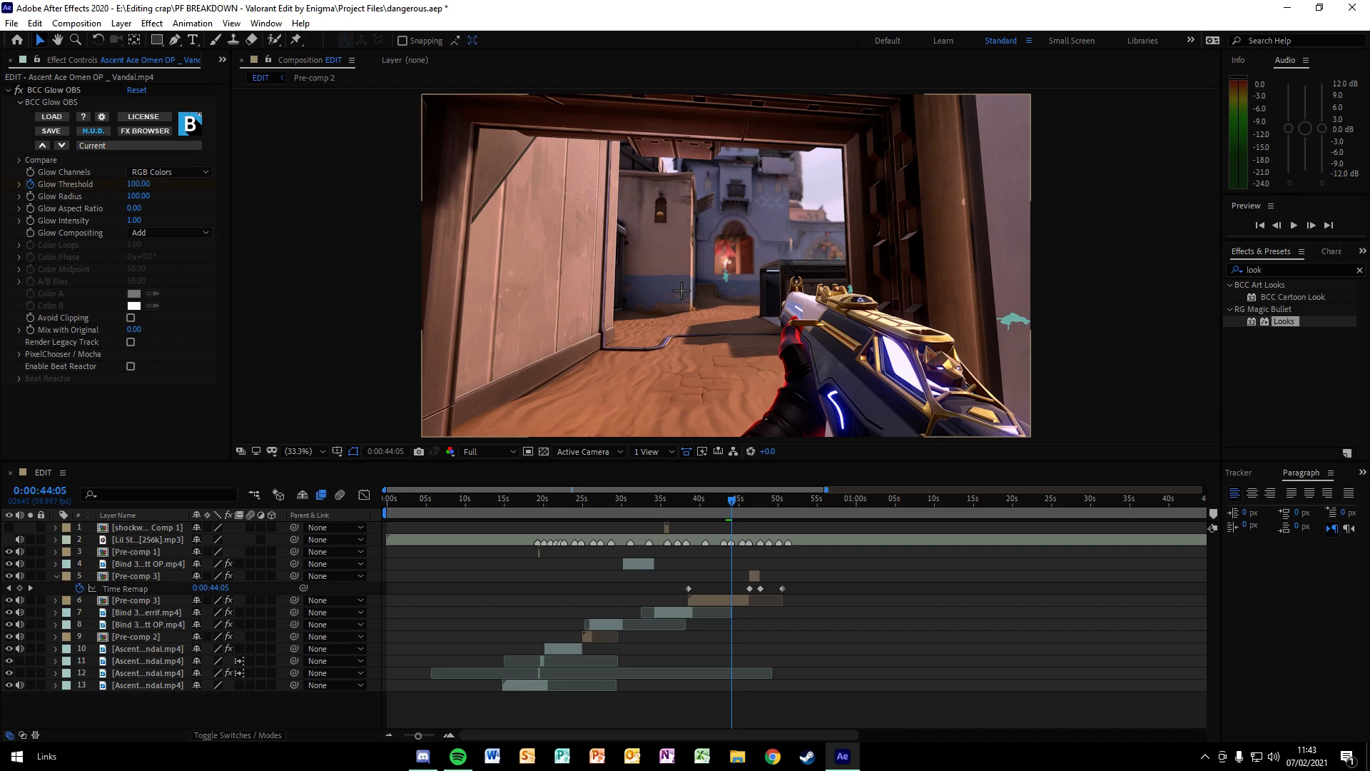
Search the effects and presets for "looks" to find the RG Magic Bullet Looks effect
click(1359, 270)
click(1313, 275)
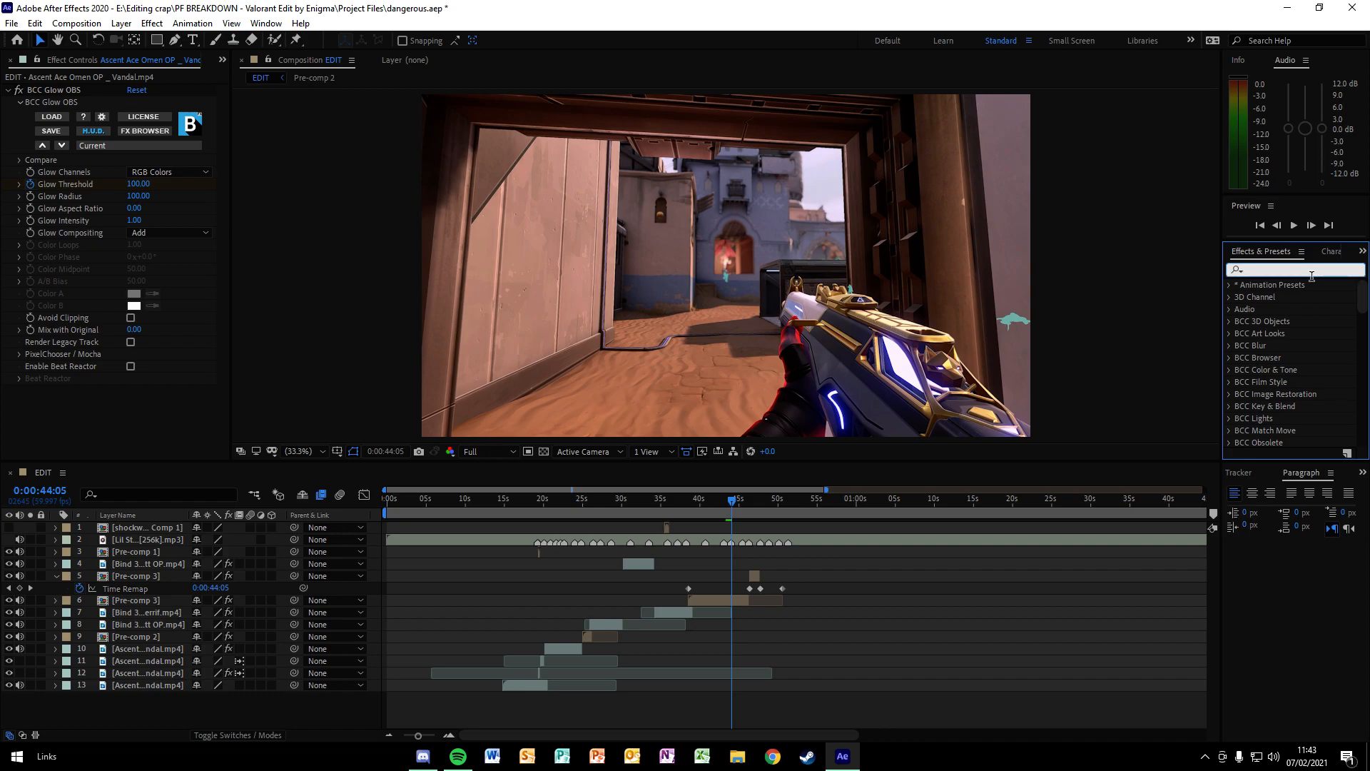
text(l)
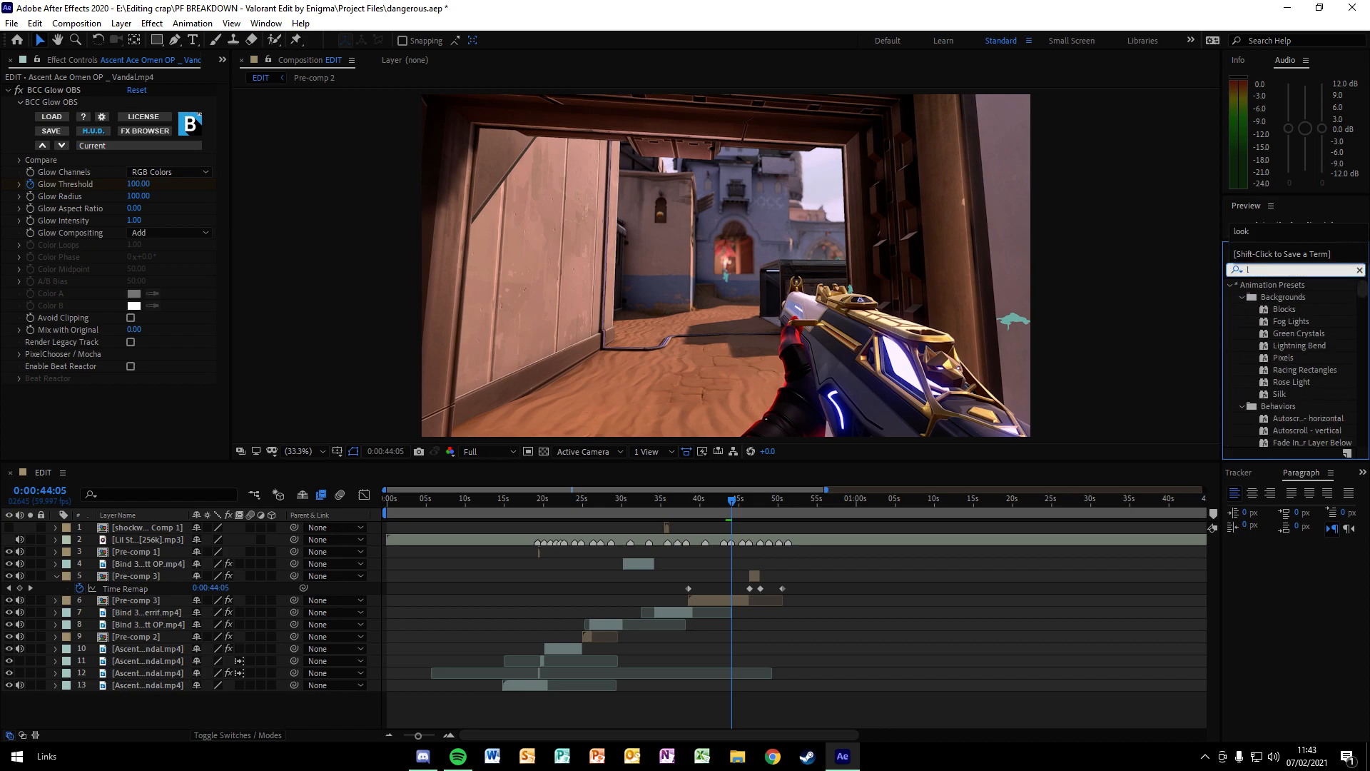
text(ooks)
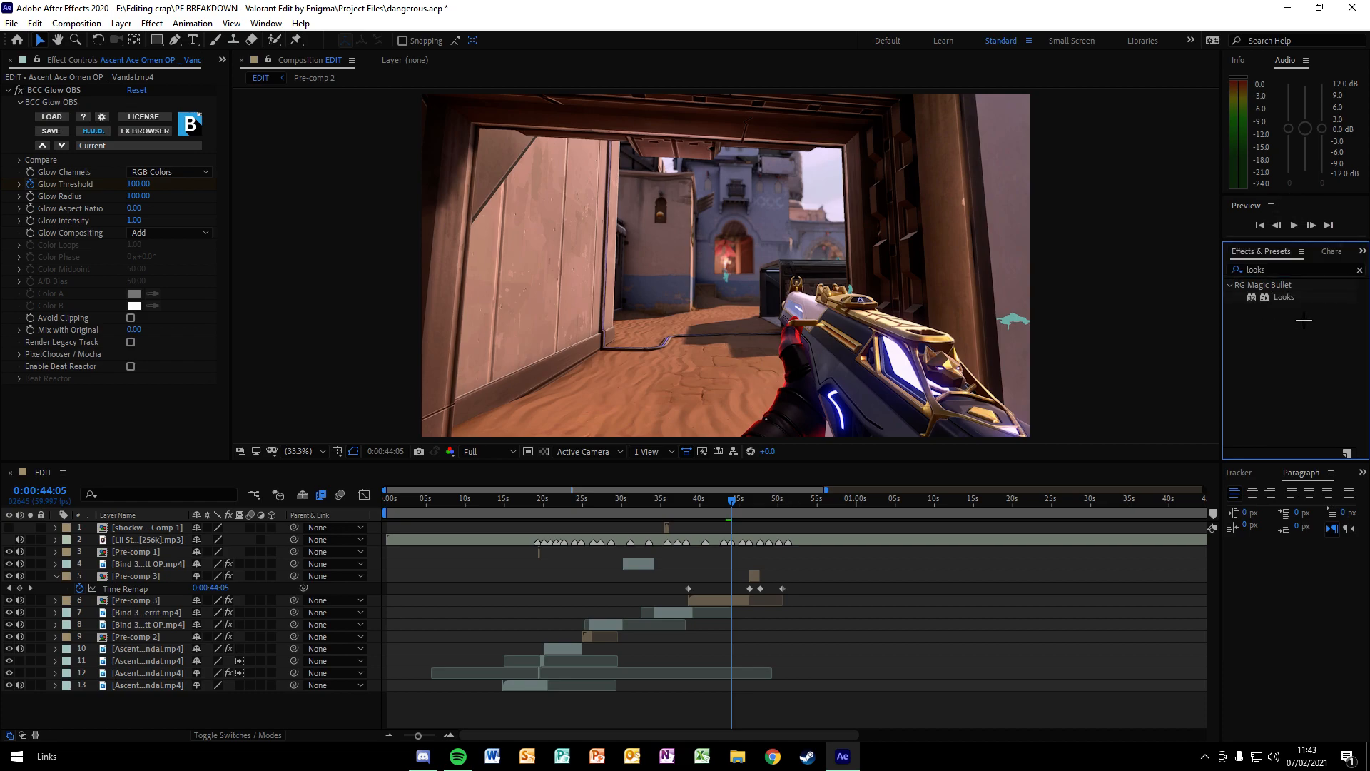
click(1286, 299)
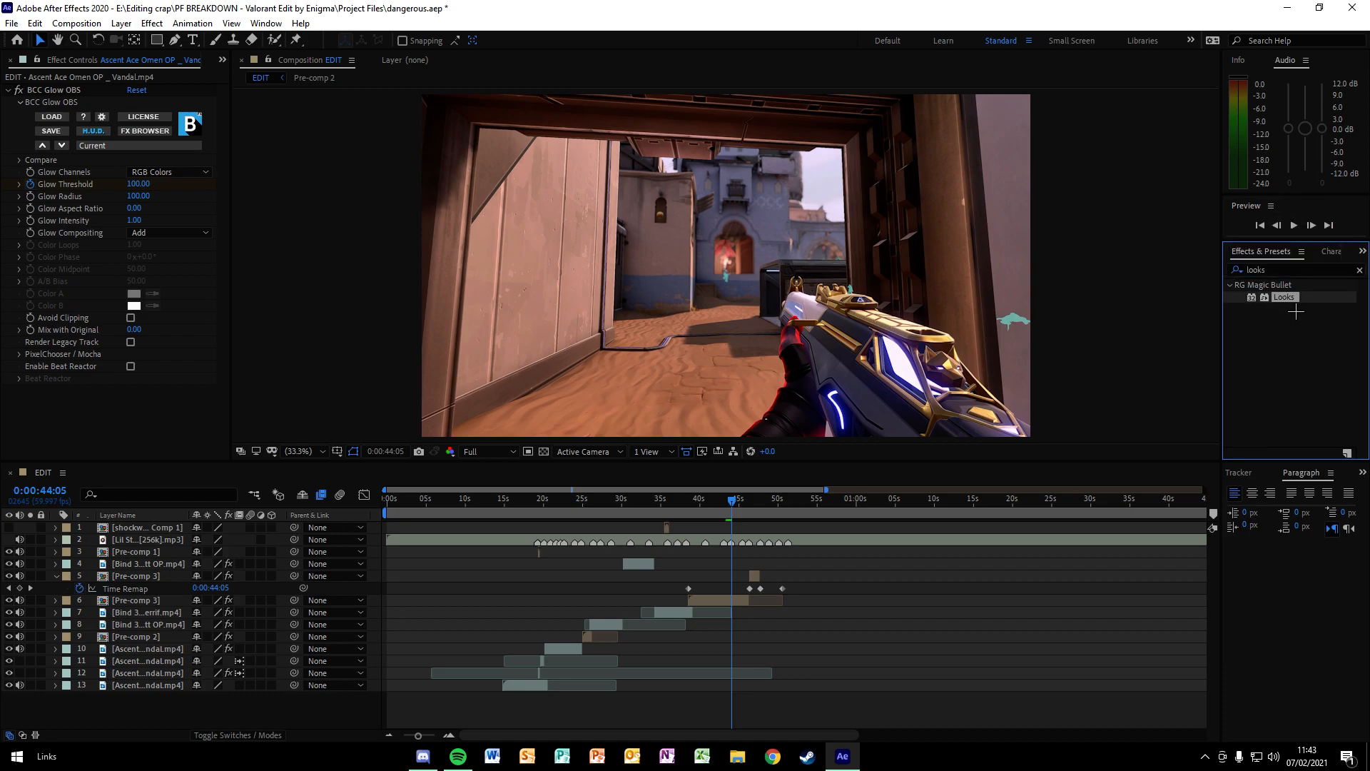
click(1283, 340)
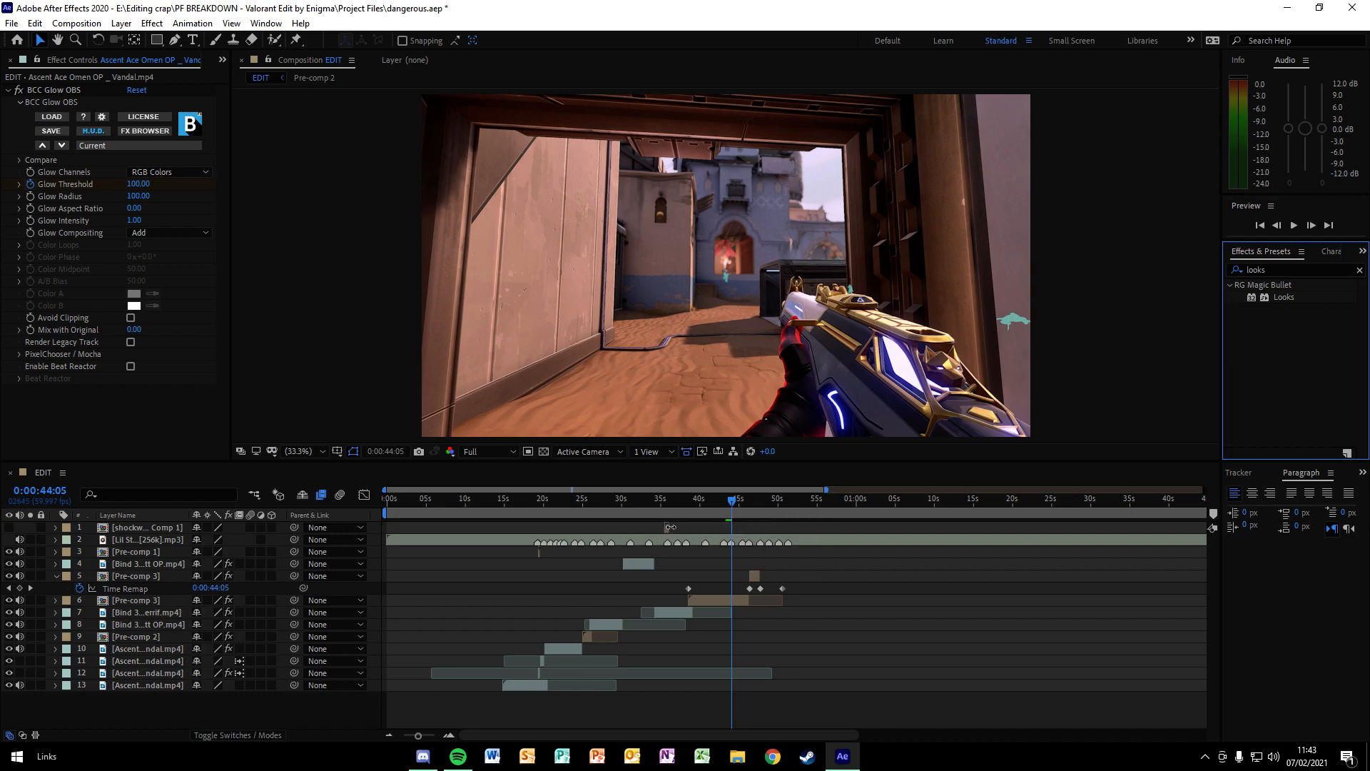
Add a new adjustment layer above all other layers in the EDIT composition
click(742, 513)
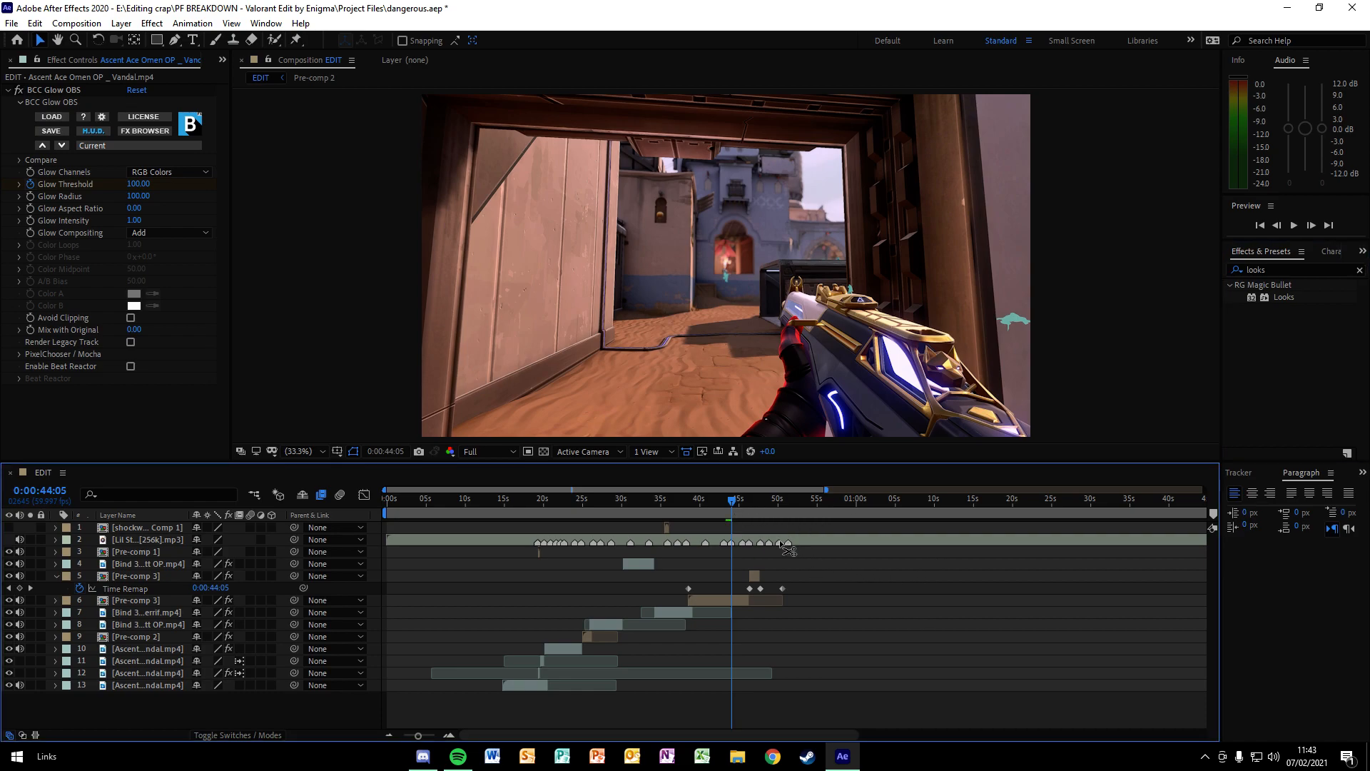
key(ctrl+alt+y)
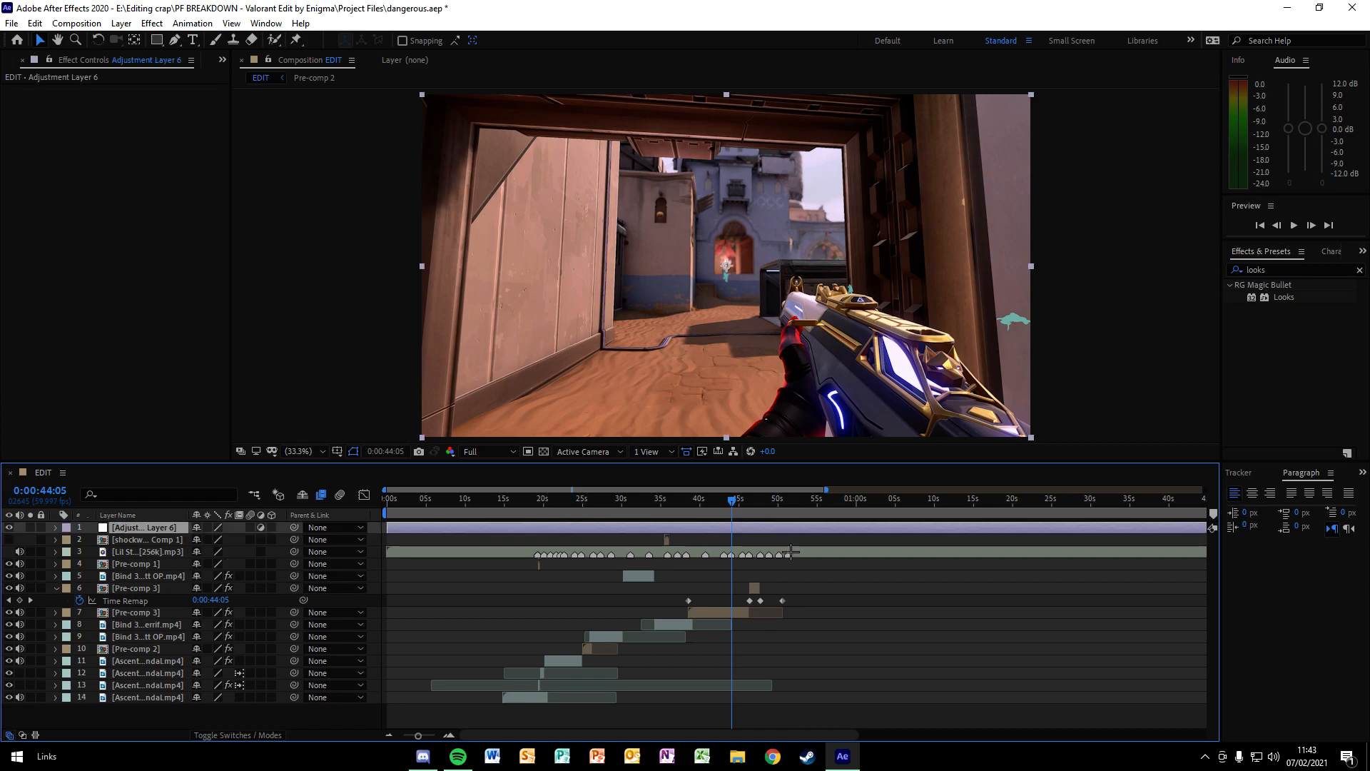
Try the Glow effect on the adjustment layer, check it at other points of the timeline, and remove it
key(ctrl+space)
text(glow)
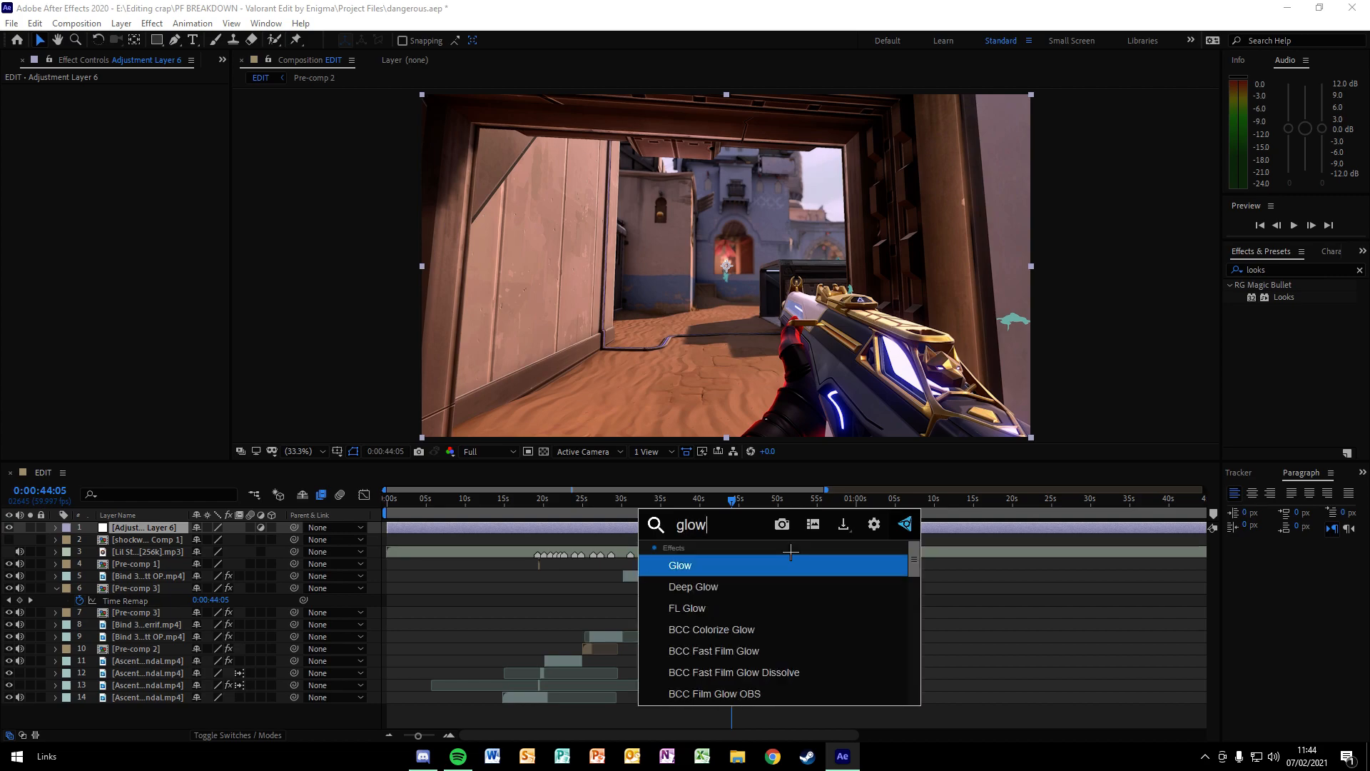
key(Return)
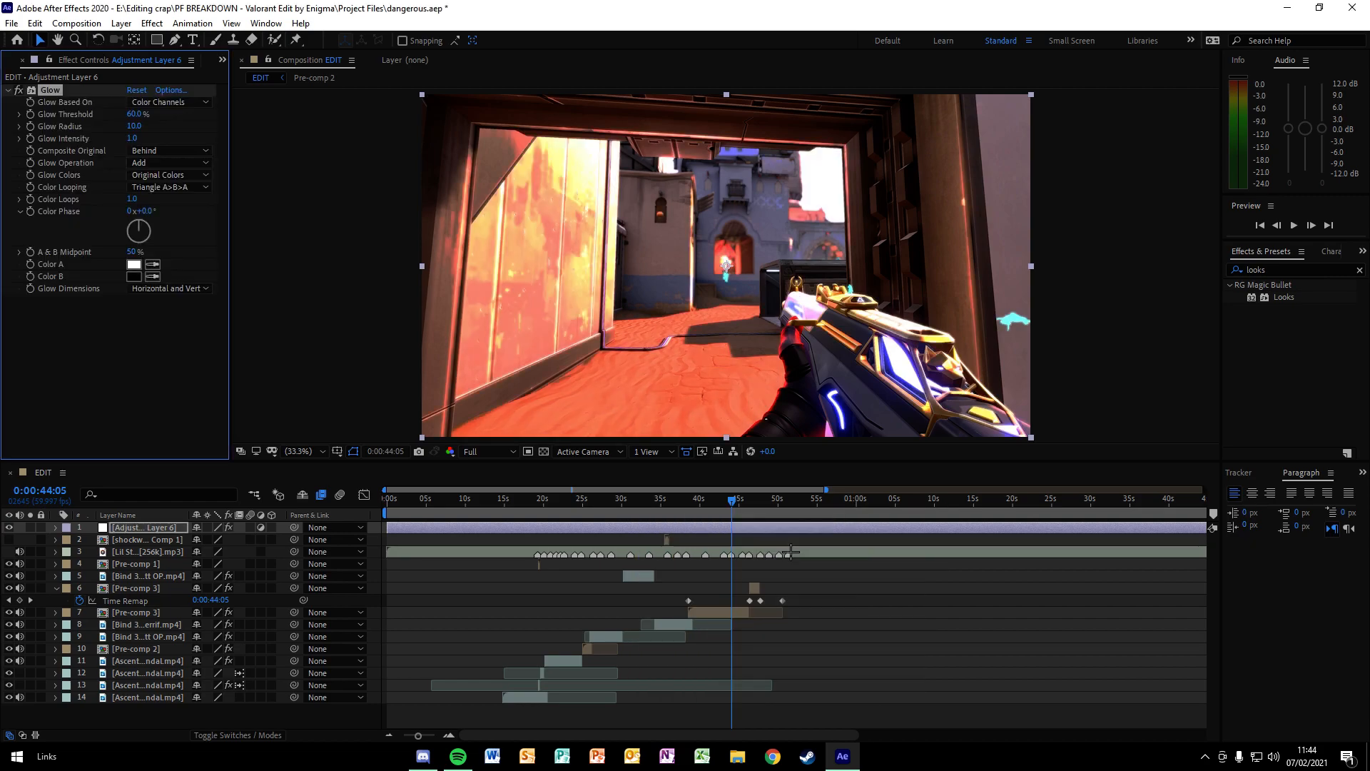
click(721, 504)
drag(718, 511, 684, 509)
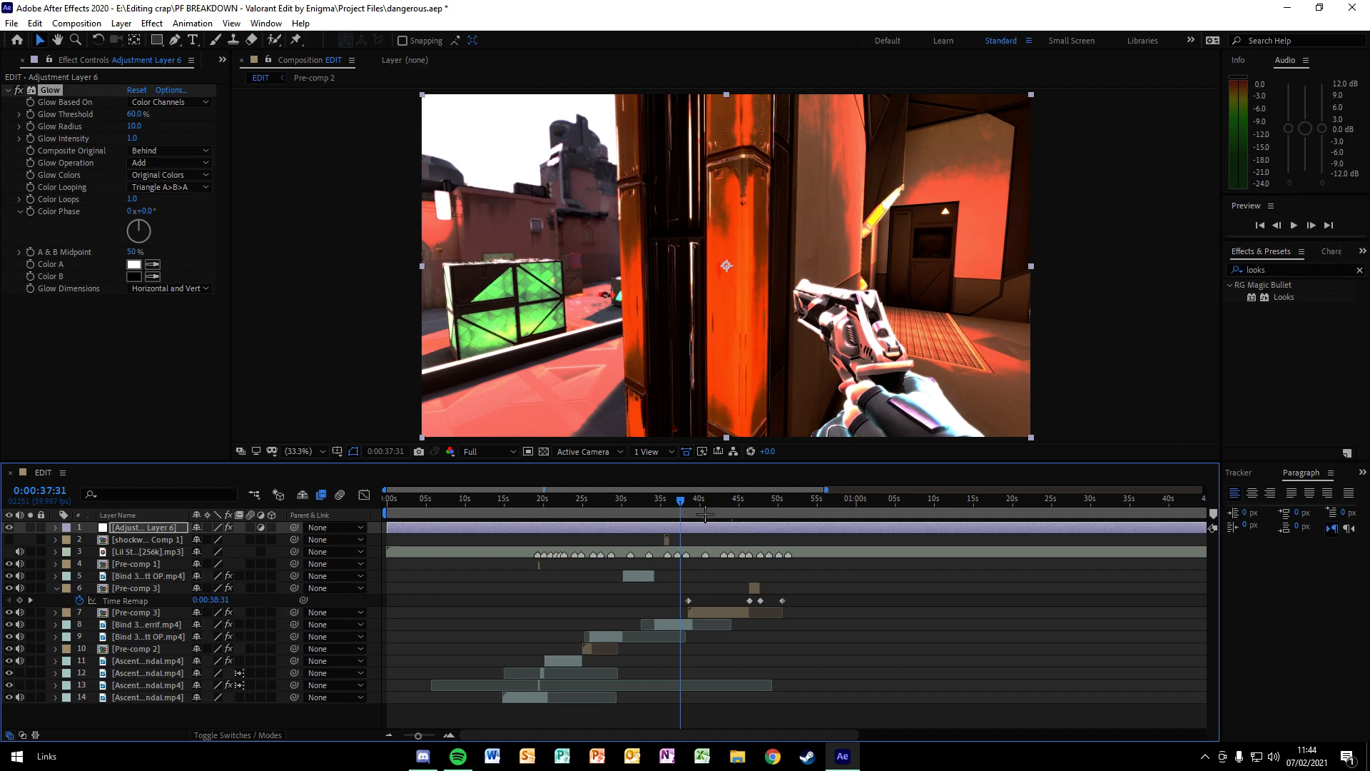
click(706, 502)
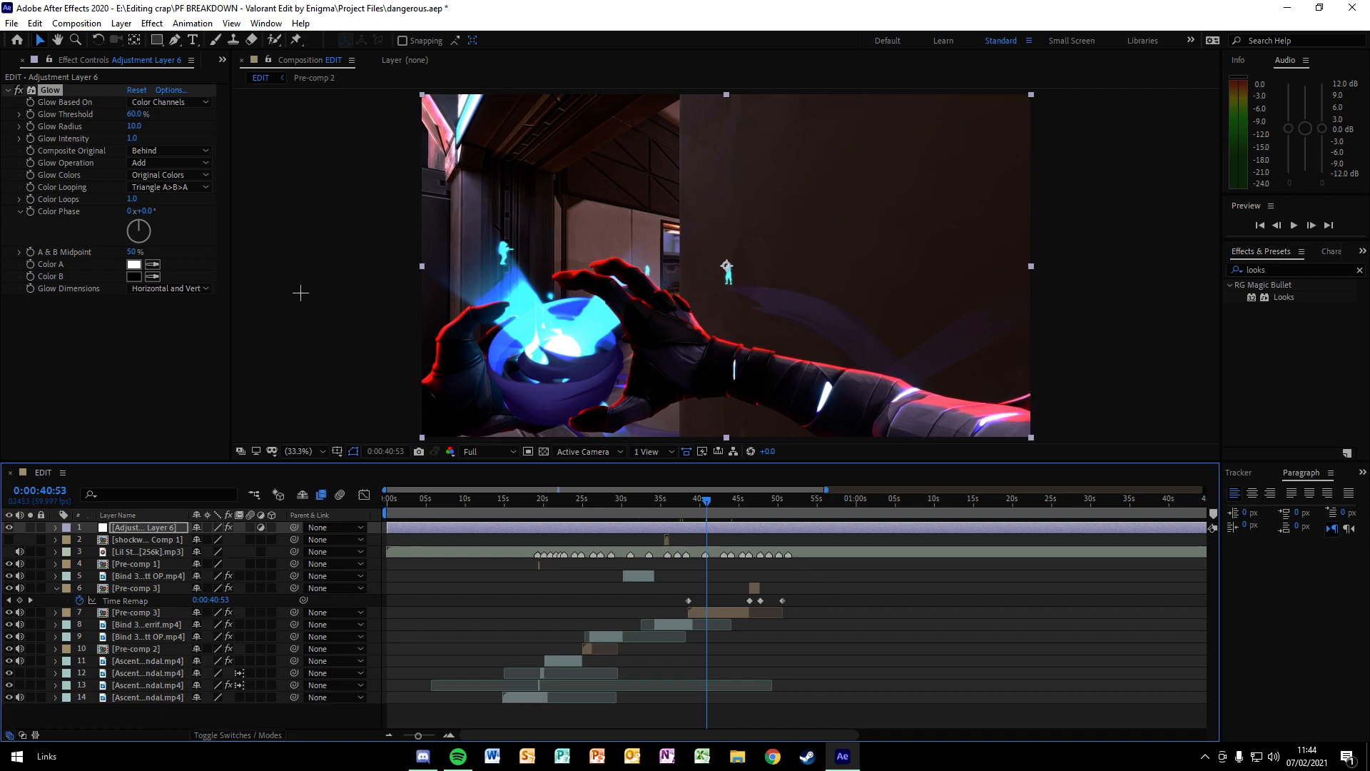
key(Delete)
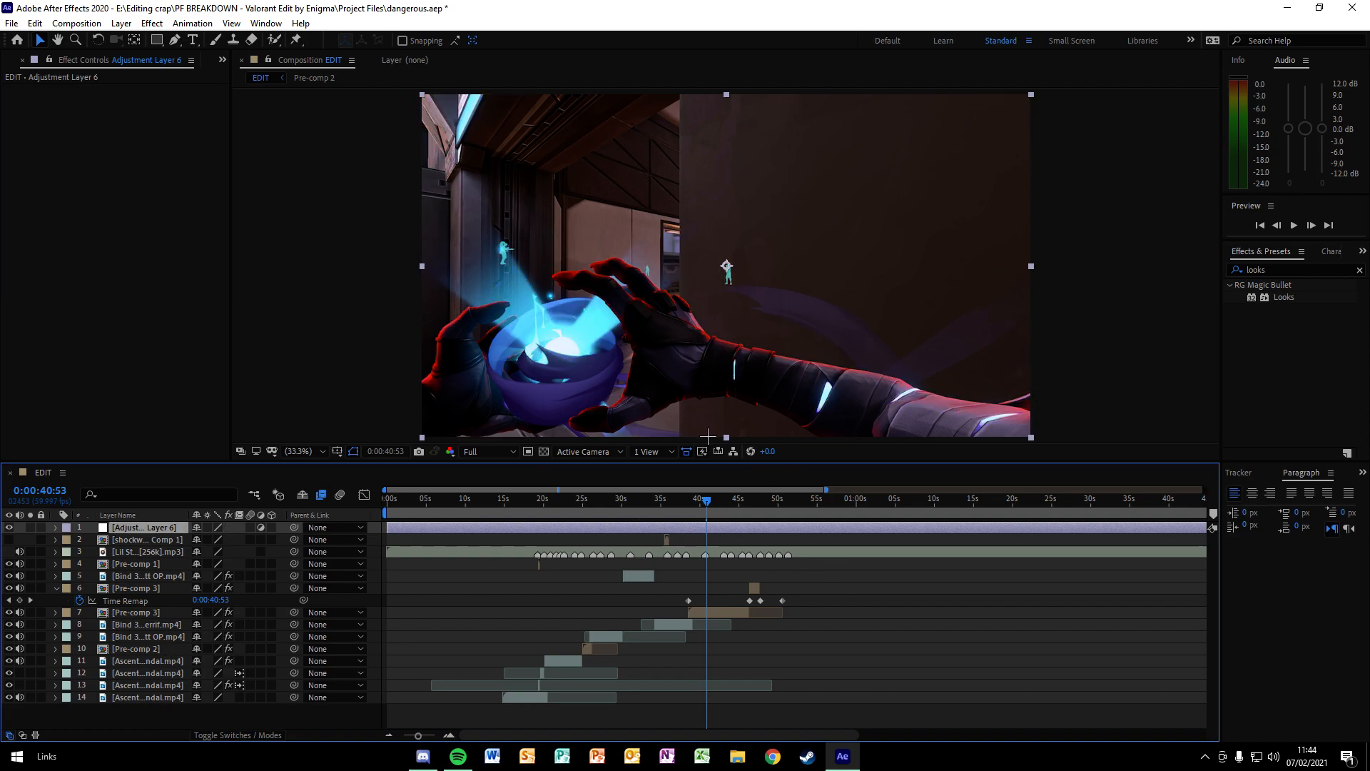
Play a short stretch of the edit and inspect the individual Ascent clip layers in the timeline
key(space)
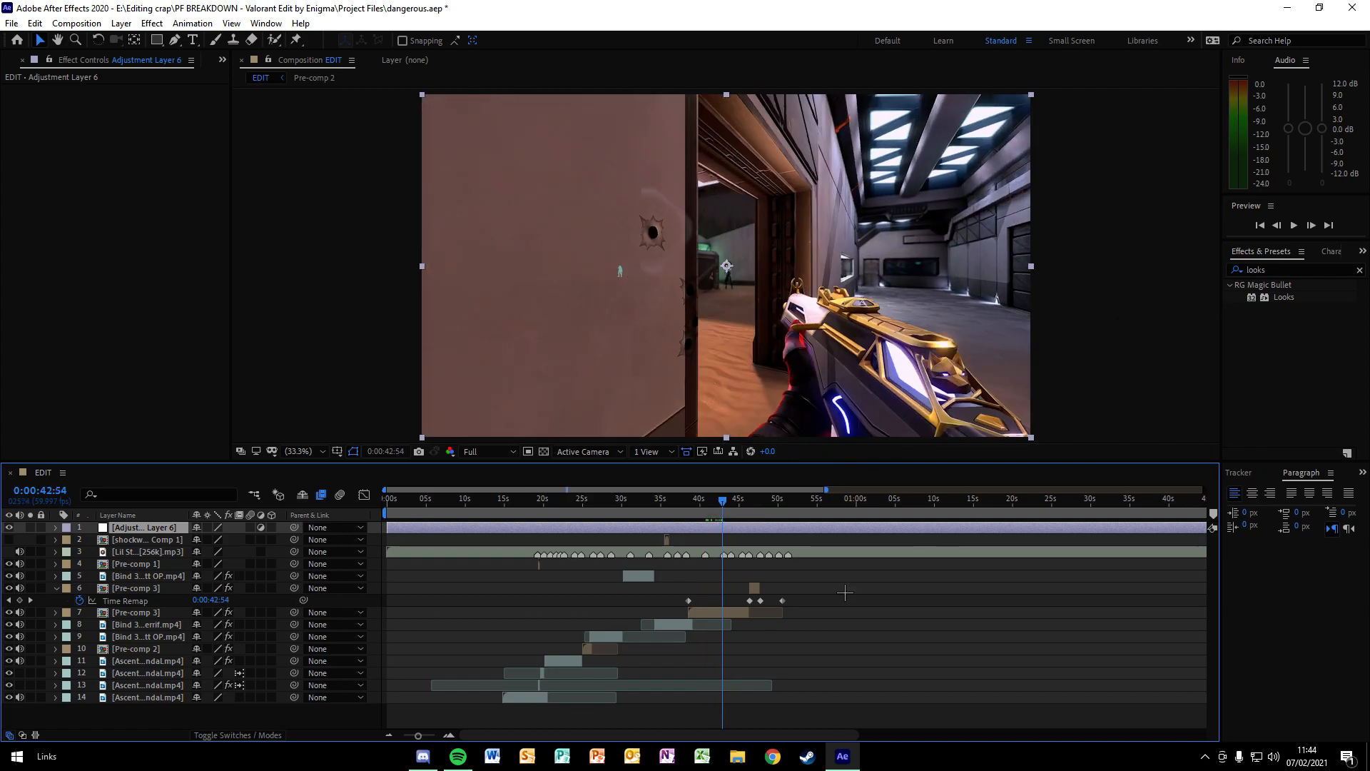
click(528, 697)
click(541, 685)
click(546, 673)
click(560, 661)
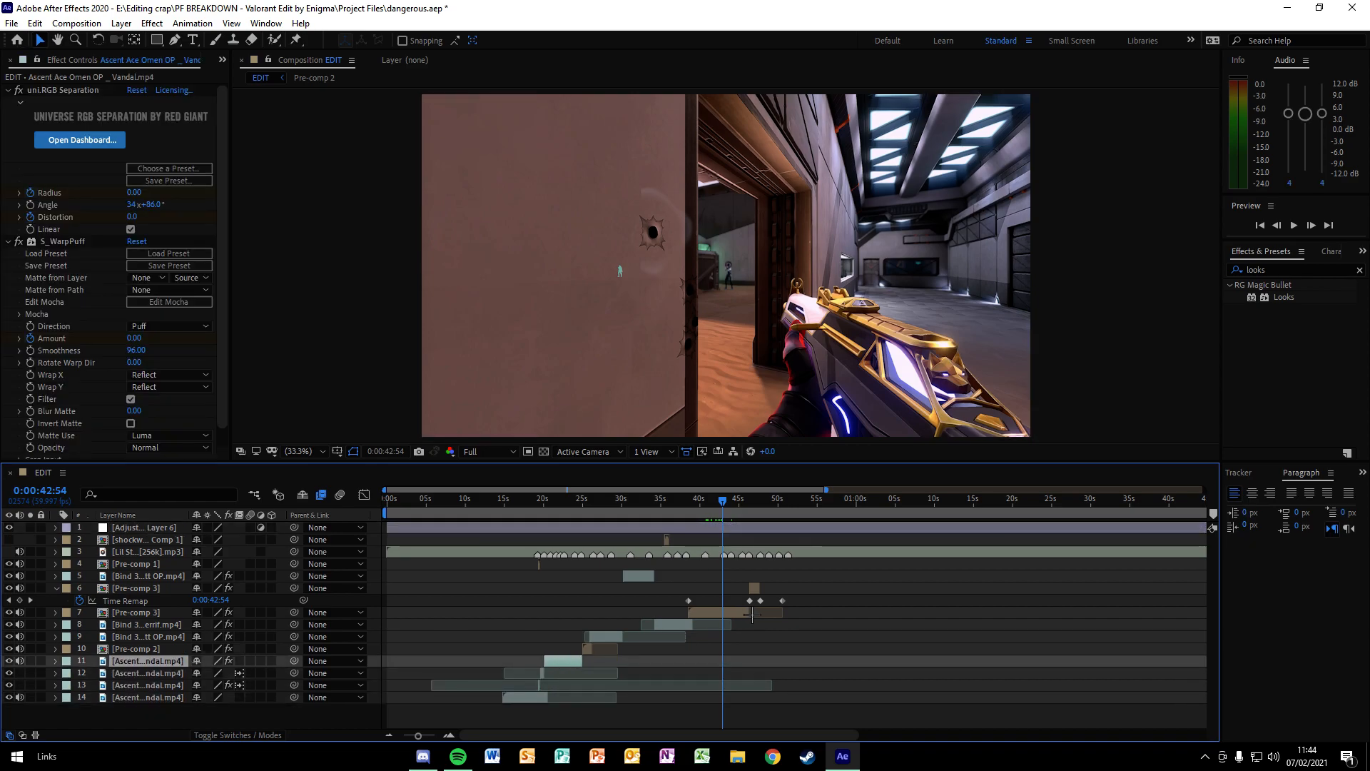
click(840, 657)
Apply the Magic Bullet Looks effect to the adjustment layer and open its look editor
click(764, 532)
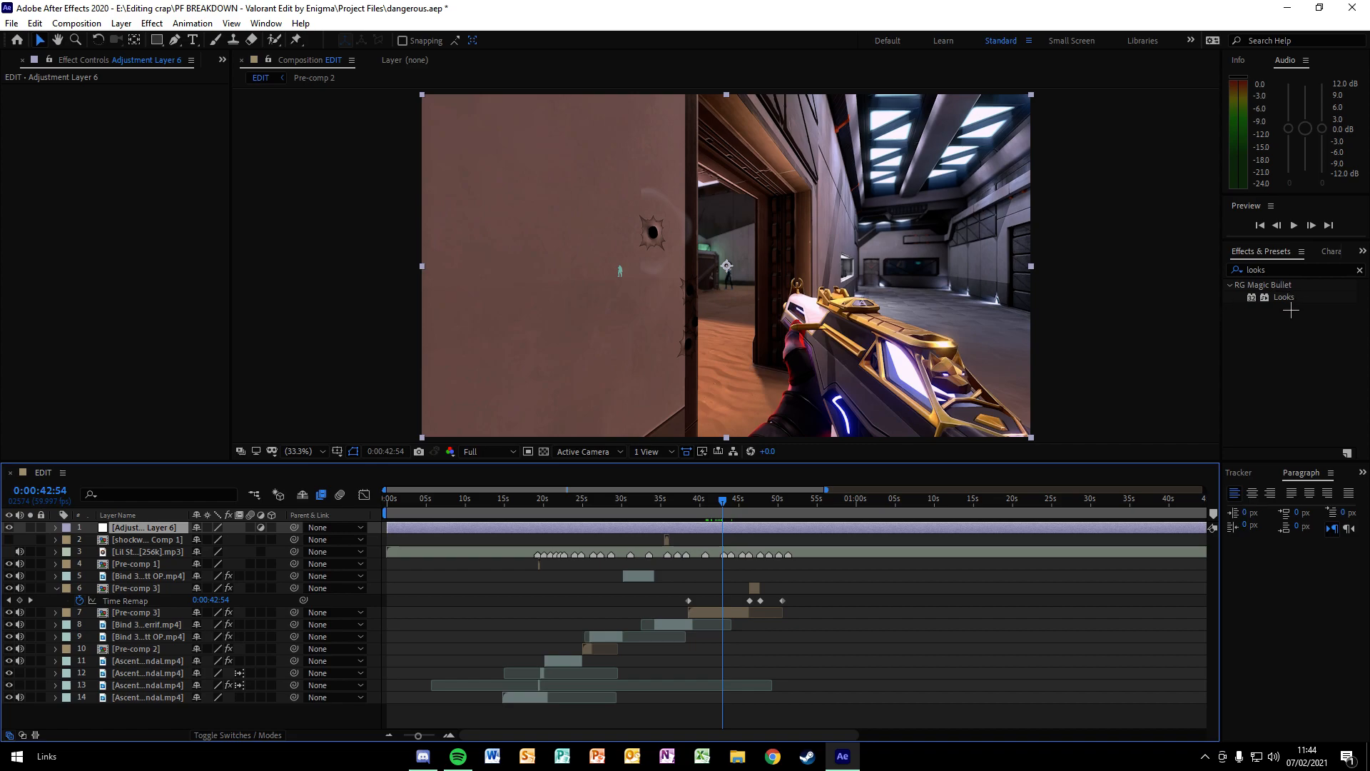
drag(1292, 311, 831, 528)
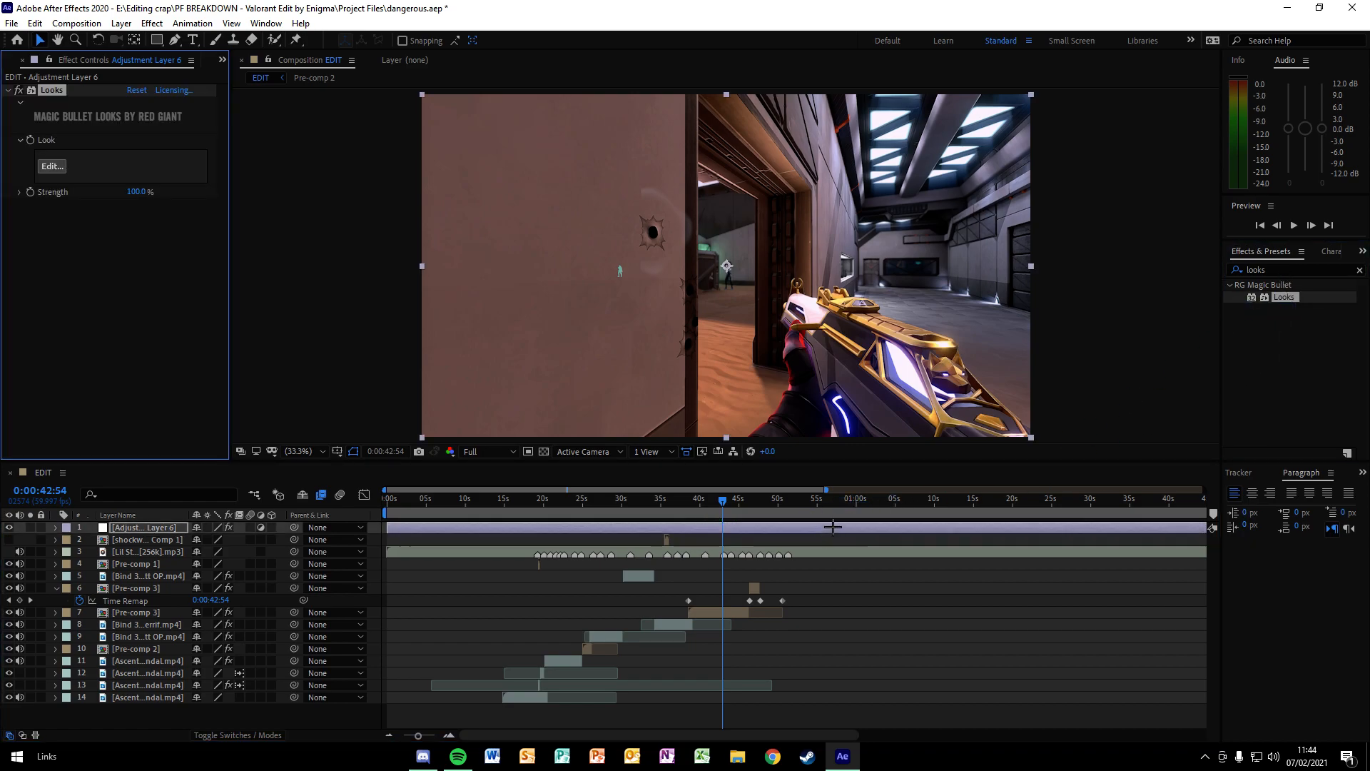
click(65, 177)
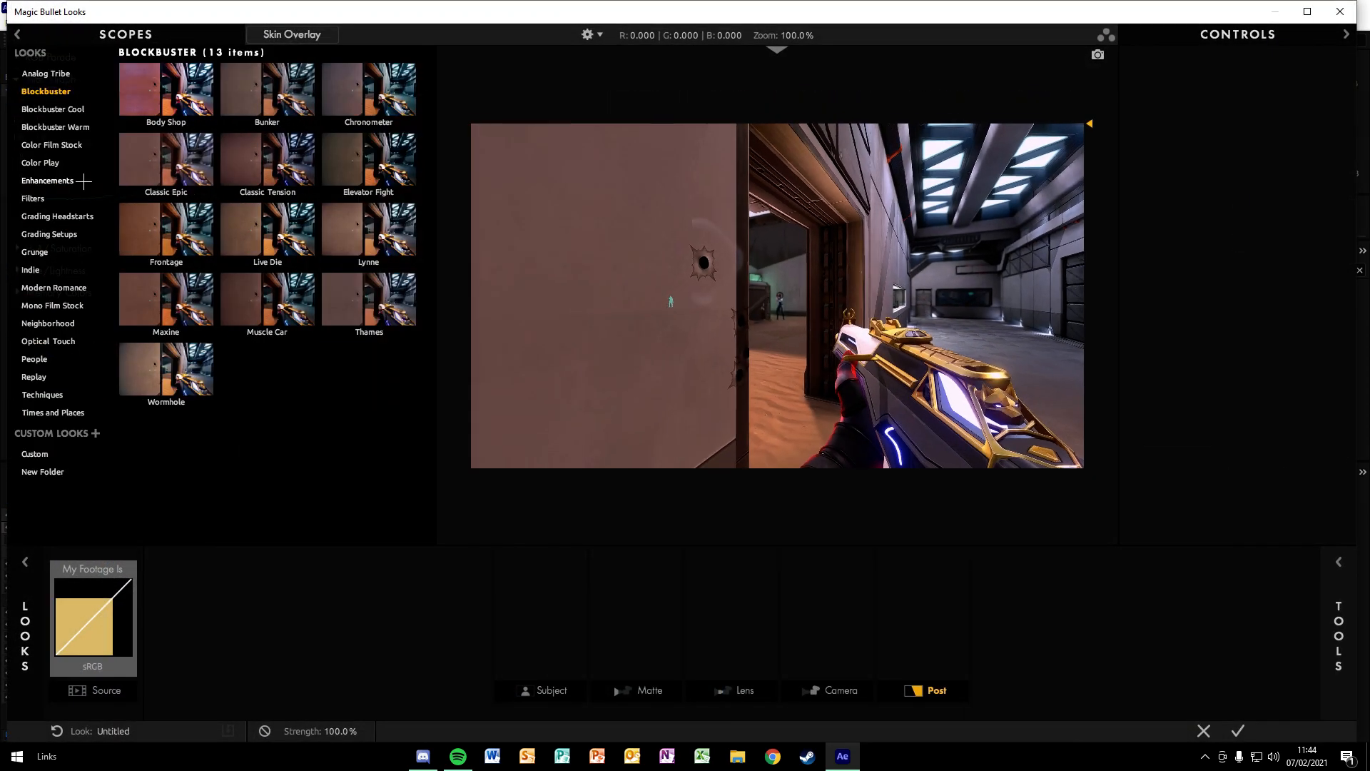
Browse the Analog Tribe looks and preview several on the footage, including Barnyard, Fungus Farm and Railyard
click(49, 75)
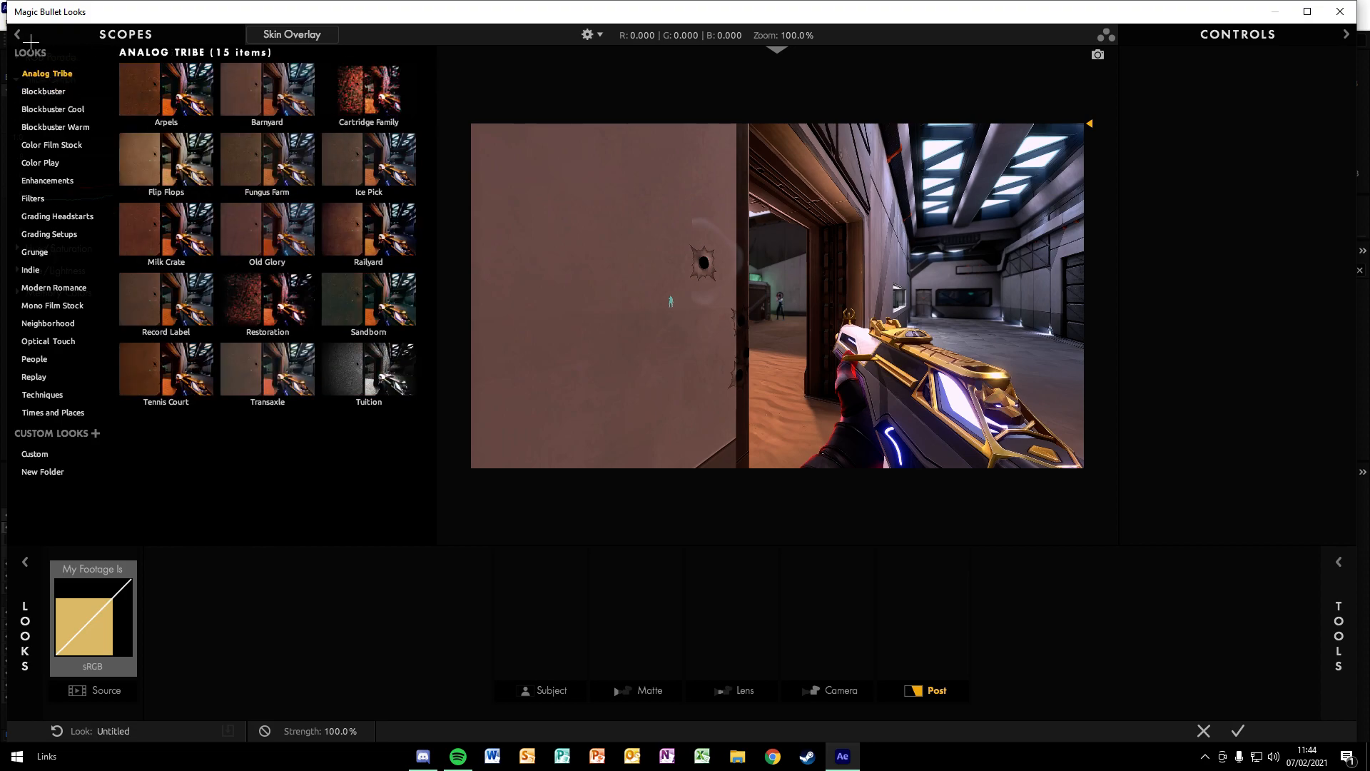
click(35, 577)
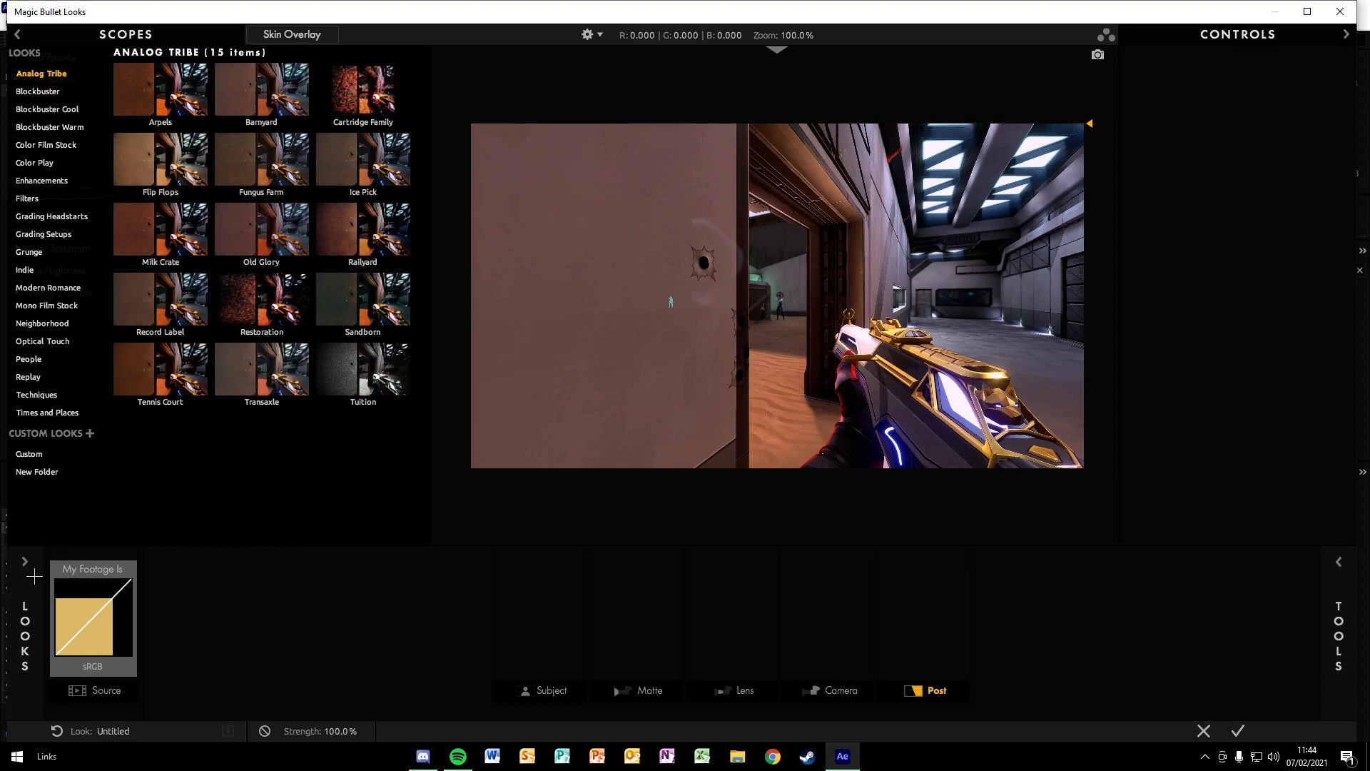
click(32, 575)
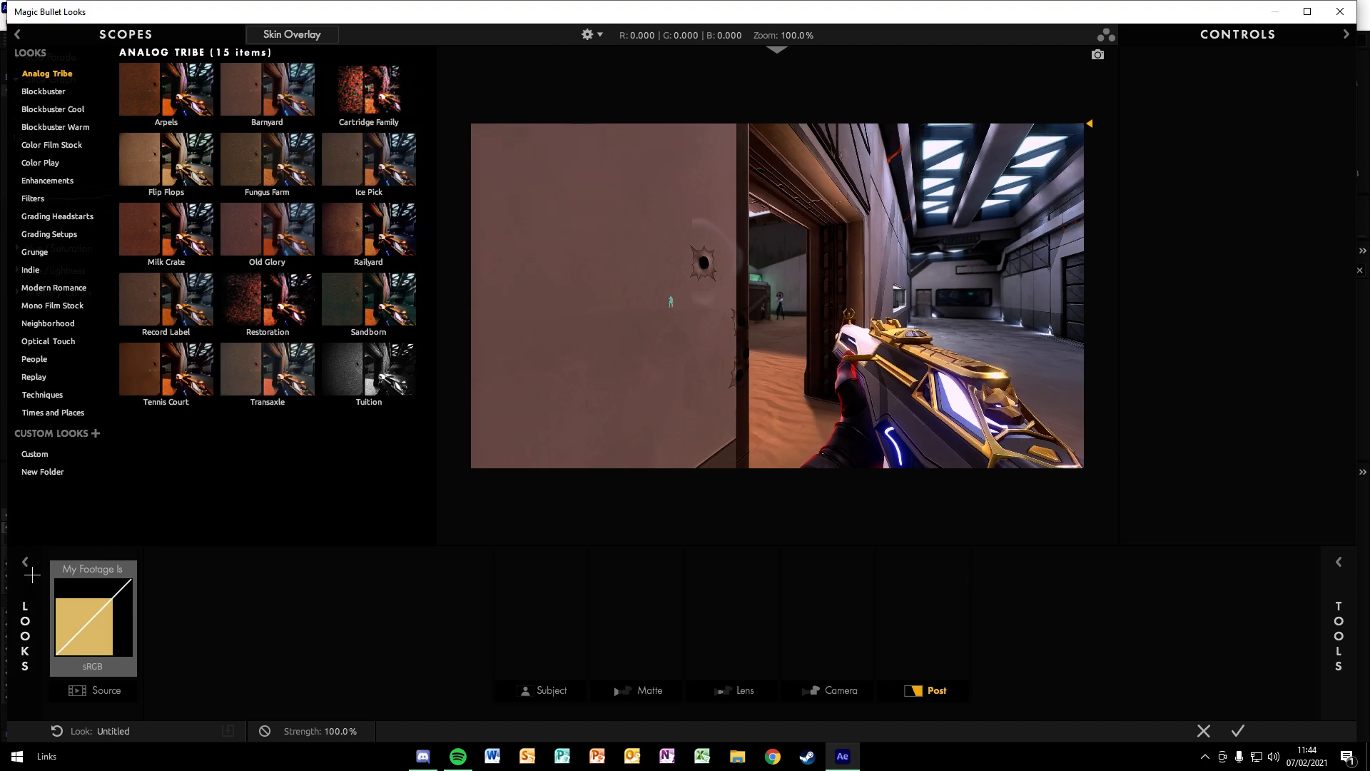
click(155, 86)
click(283, 123)
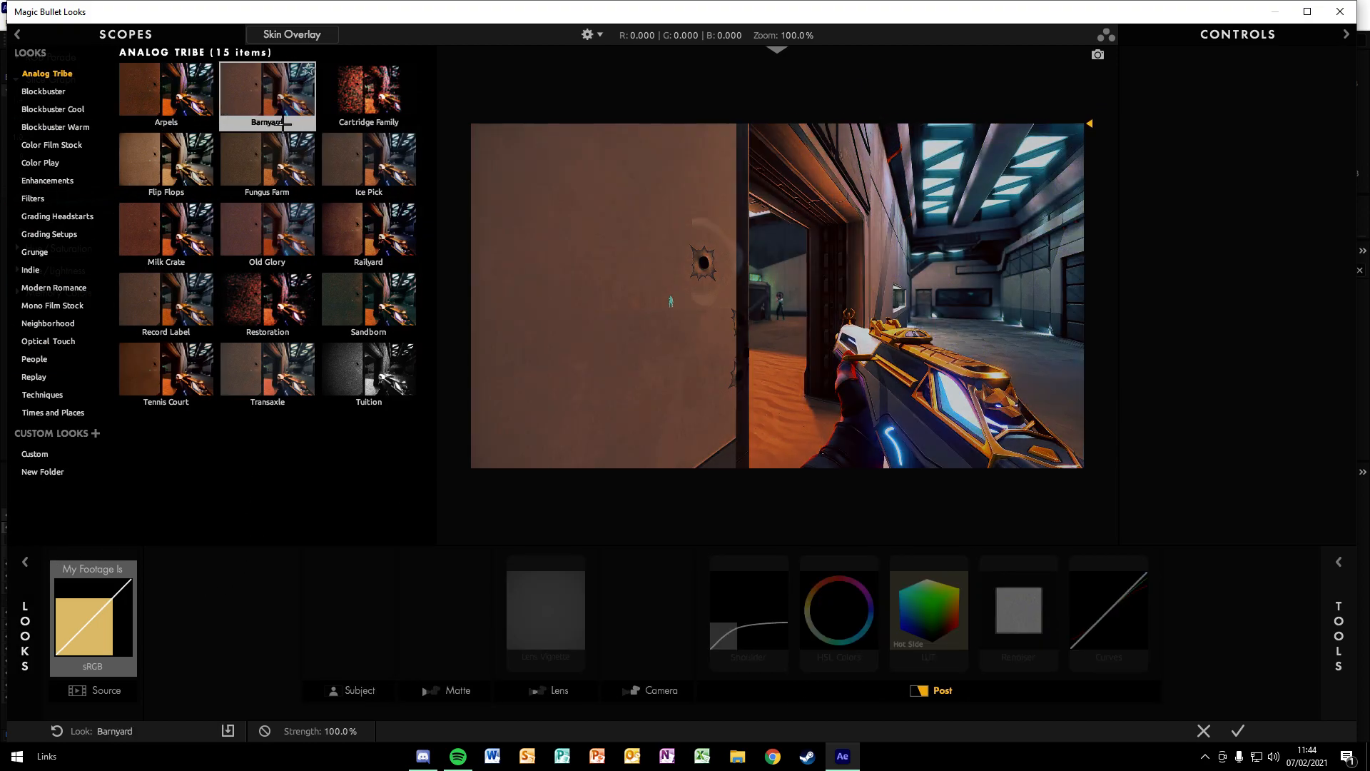
click(354, 115)
click(369, 154)
click(303, 150)
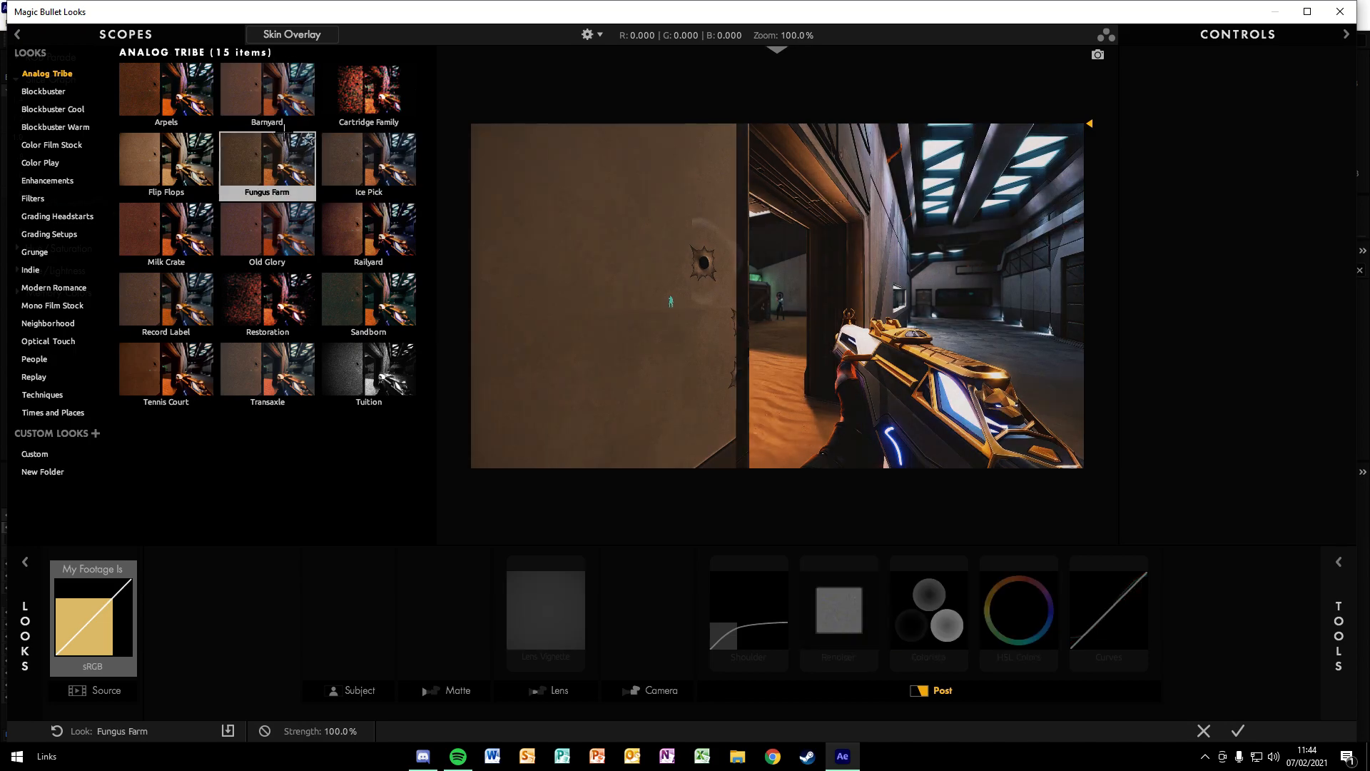
click(375, 183)
click(386, 214)
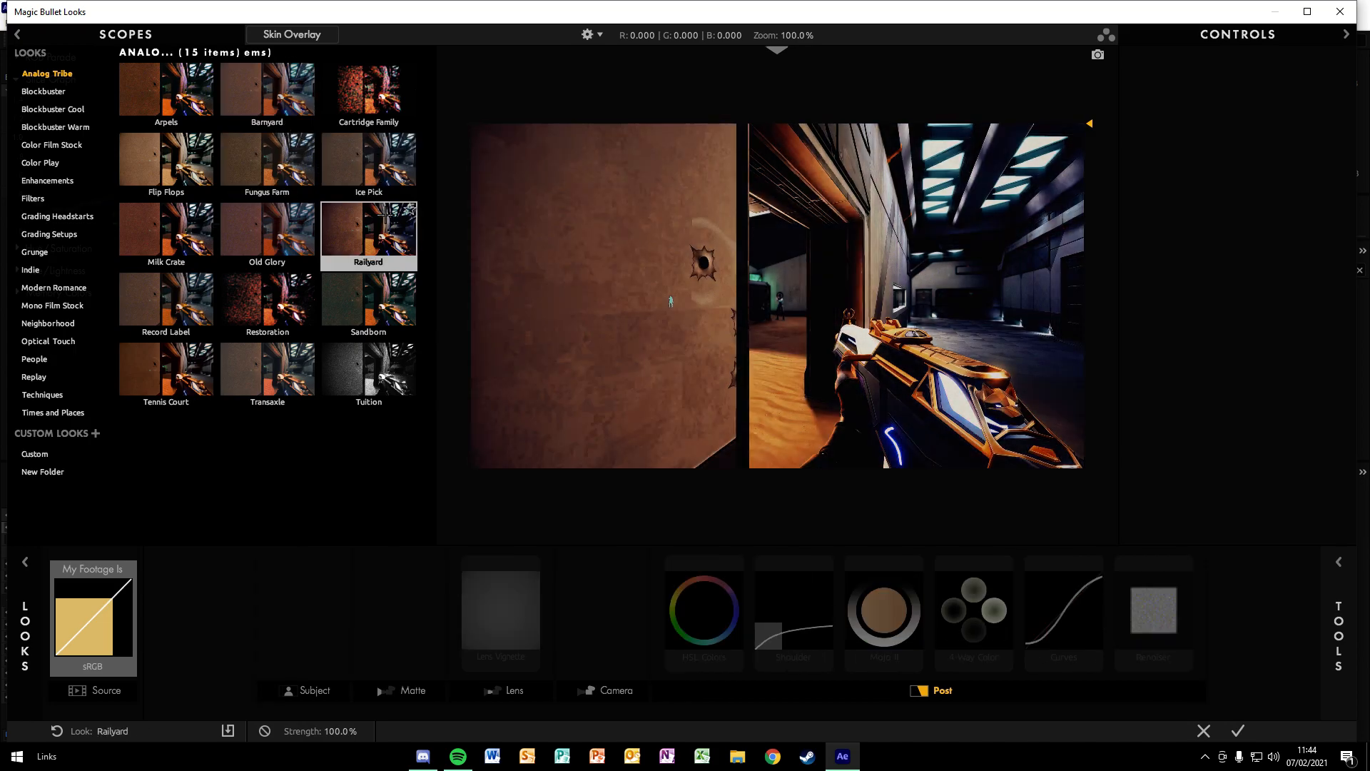
Browse the Custom looks and preview several on the footage, including Turquoise Blend and Summers Day
click(61, 456)
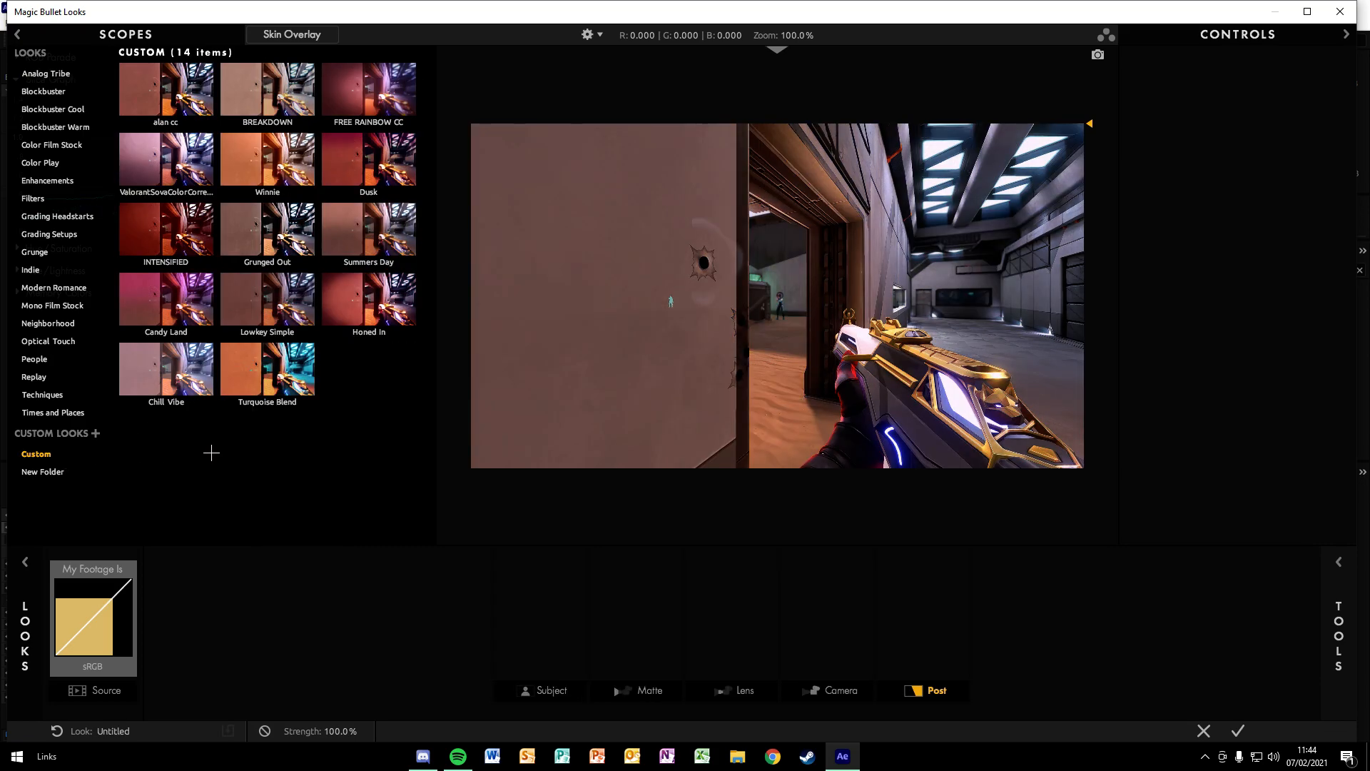
click(307, 376)
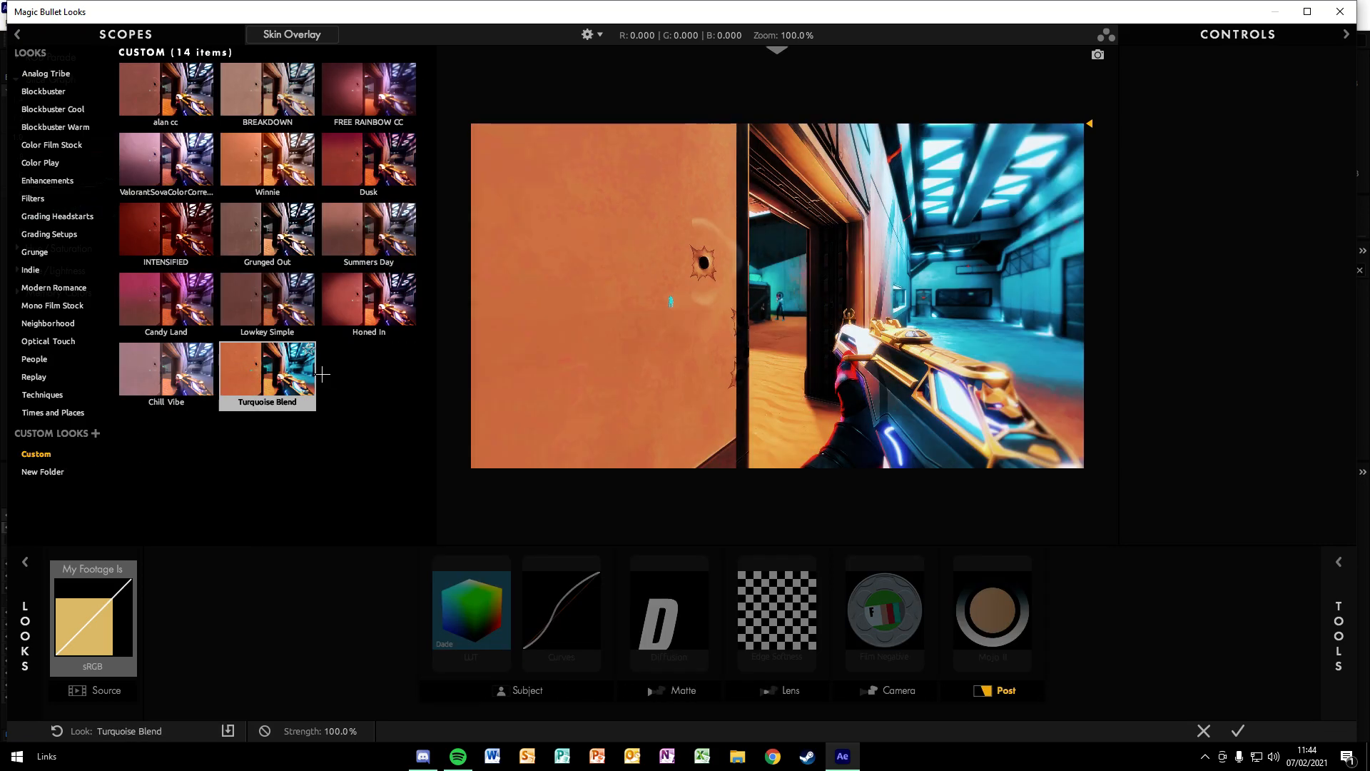
click(300, 302)
click(357, 296)
click(368, 236)
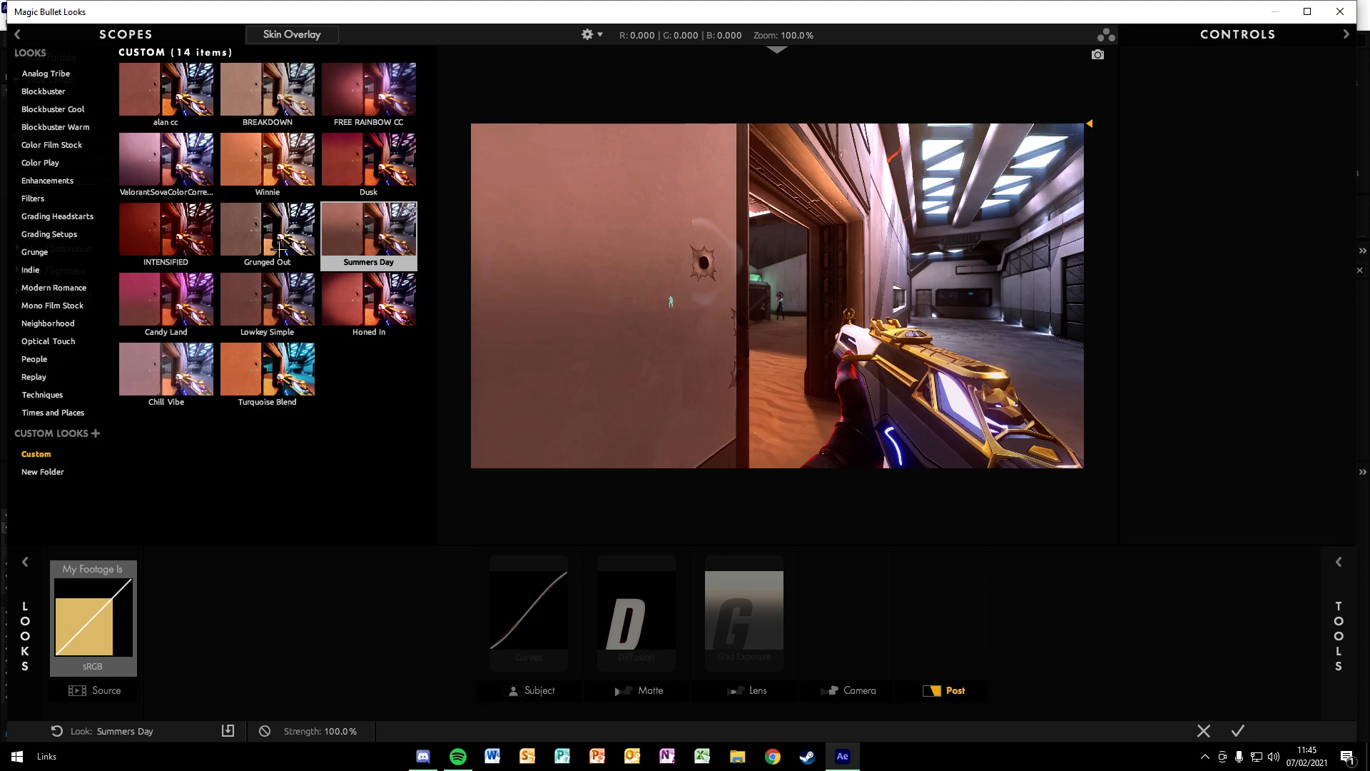
click(285, 247)
Switch to Discord, look through the Cool MBL Presets files in the free-assets-vfx-gfx-sfx channel, and return to Magic Bullet Looks
click(422, 757)
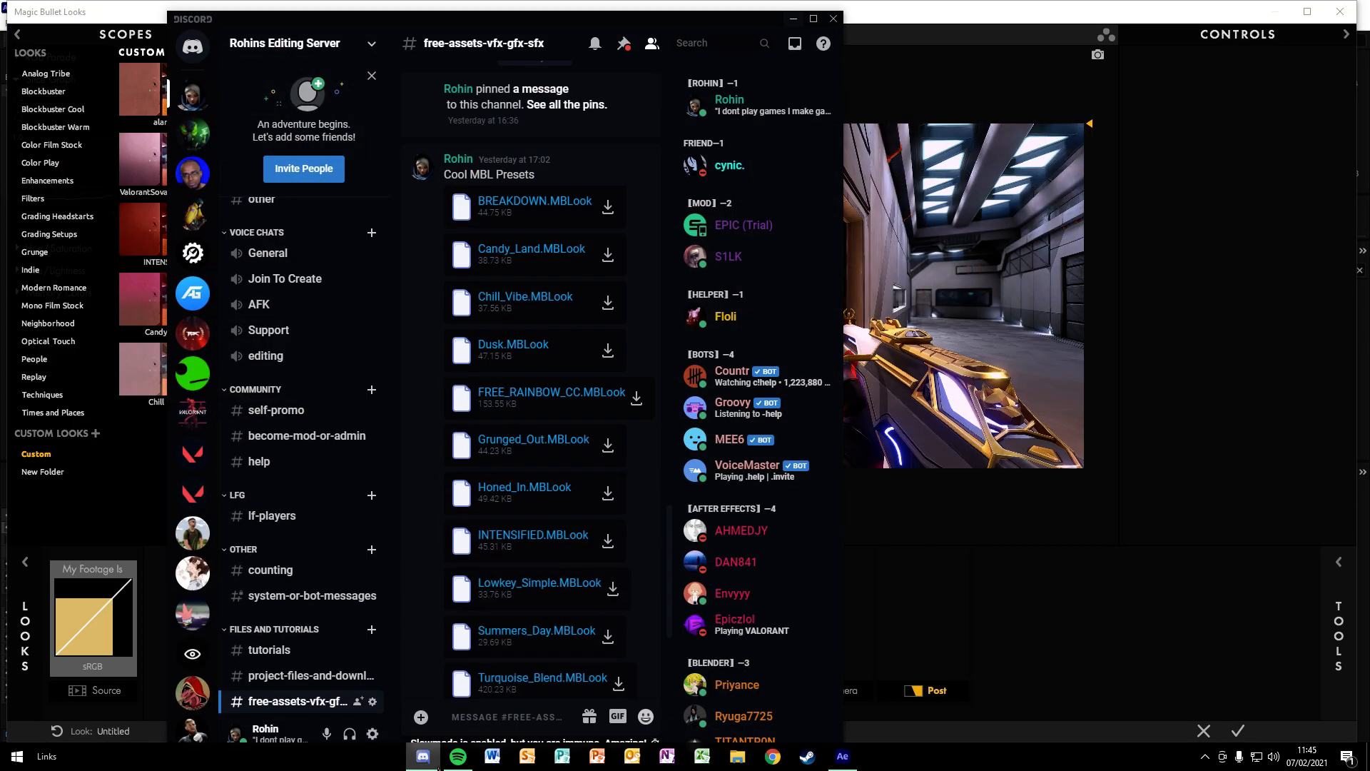
drag(398, 585, 400, 627)
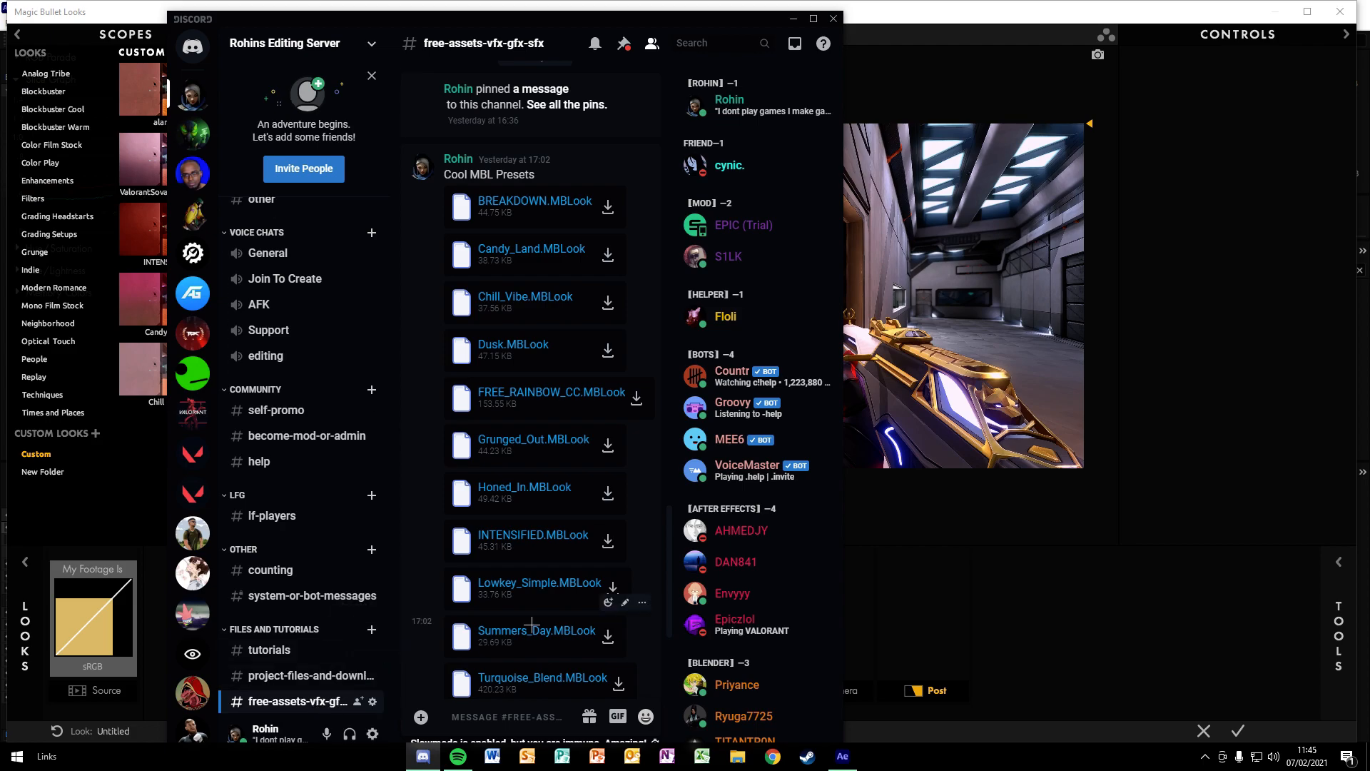
scroll(534, 327, up, 2)
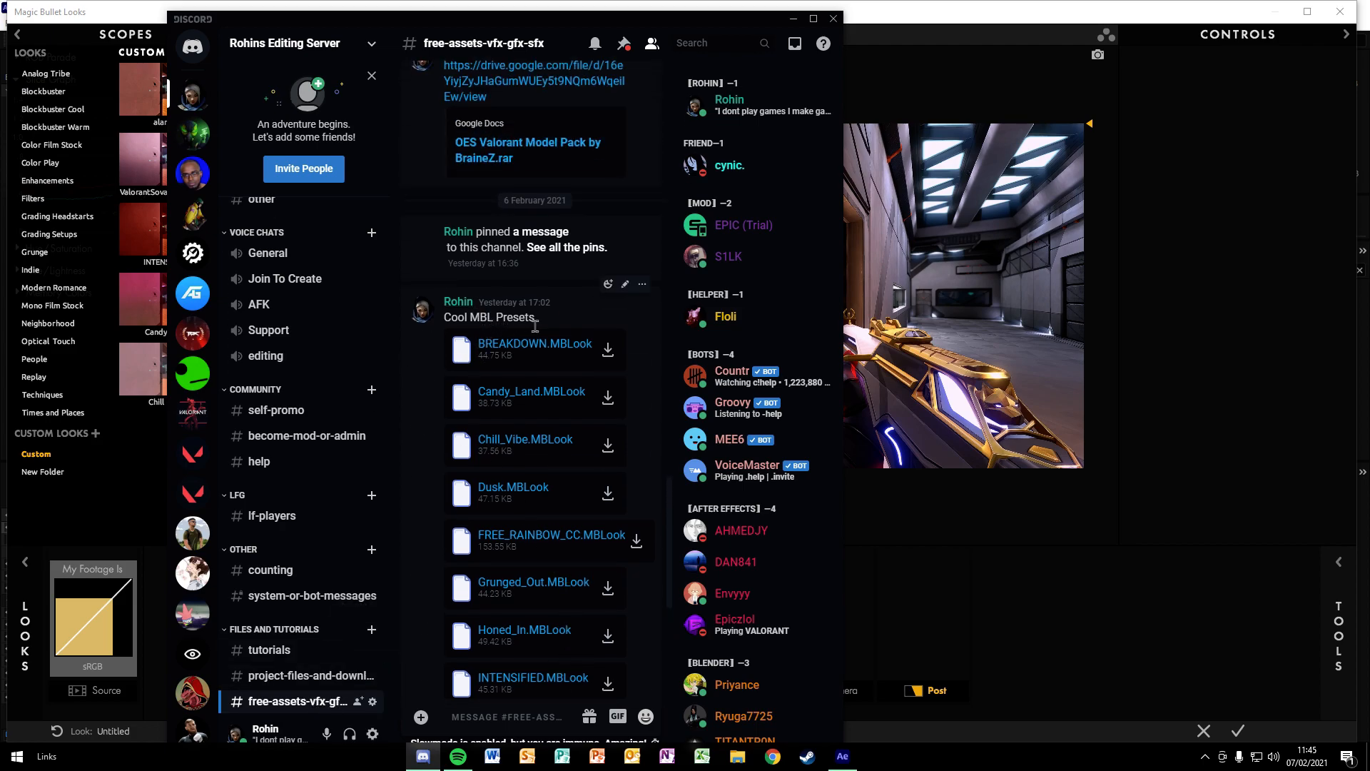
scroll(608, 410, down, 3)
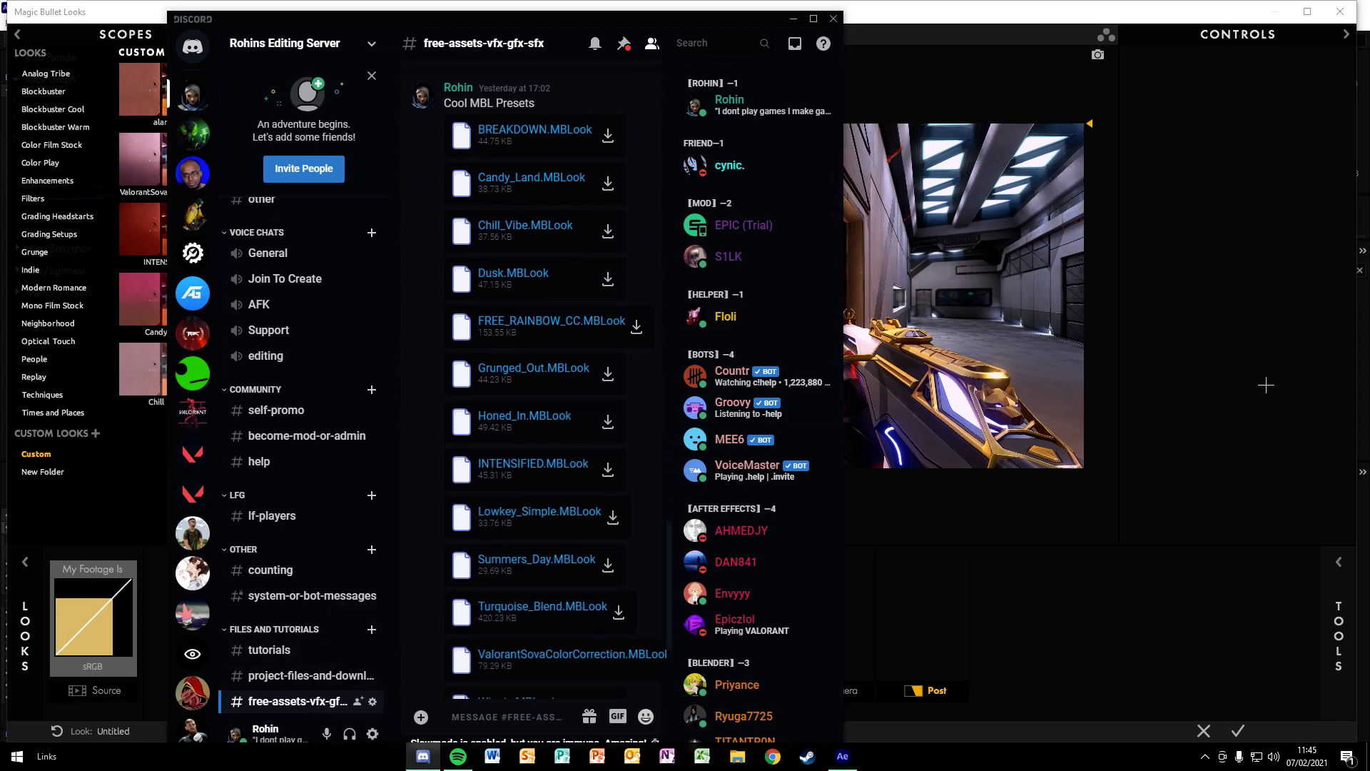
click(1271, 388)
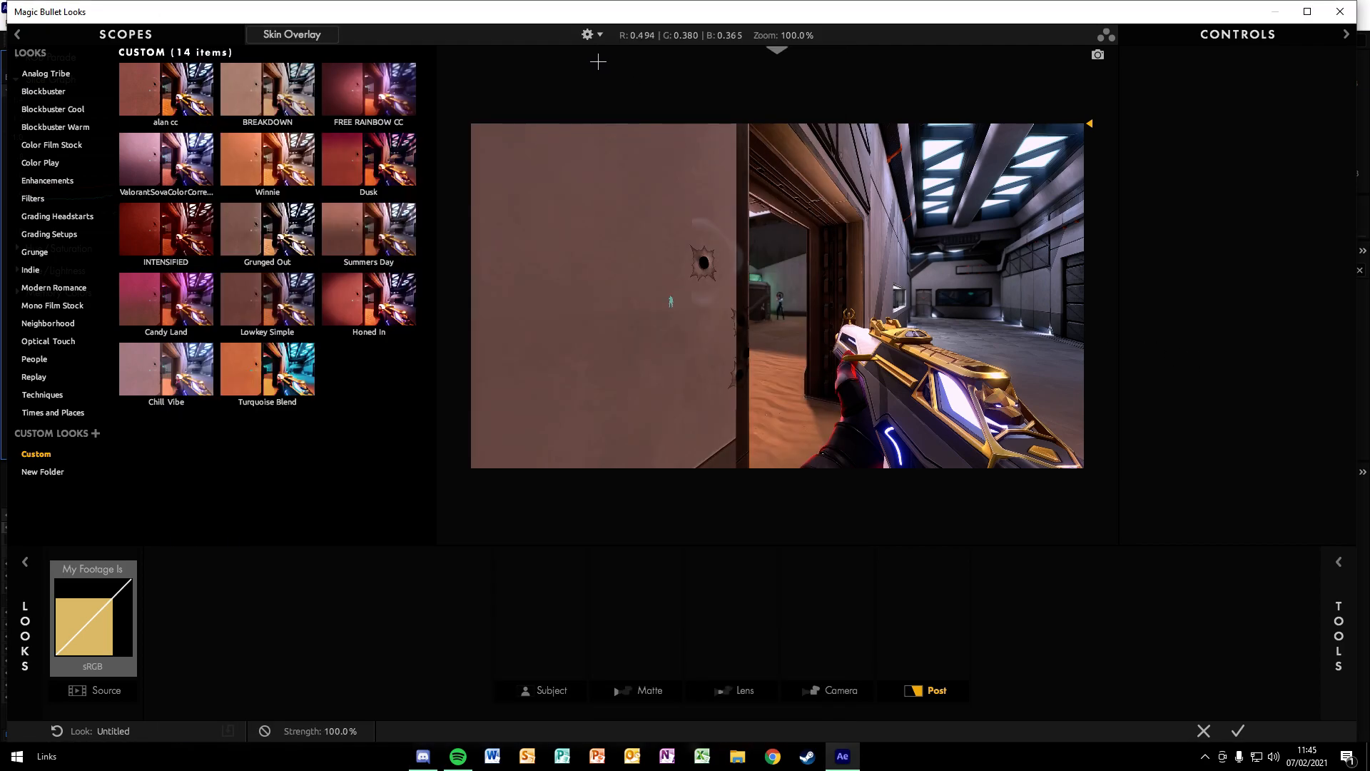
Open the Magic Bullet Looks presets folder, go into its Custom subfolder, and point out all the .MBLook files
click(597, 37)
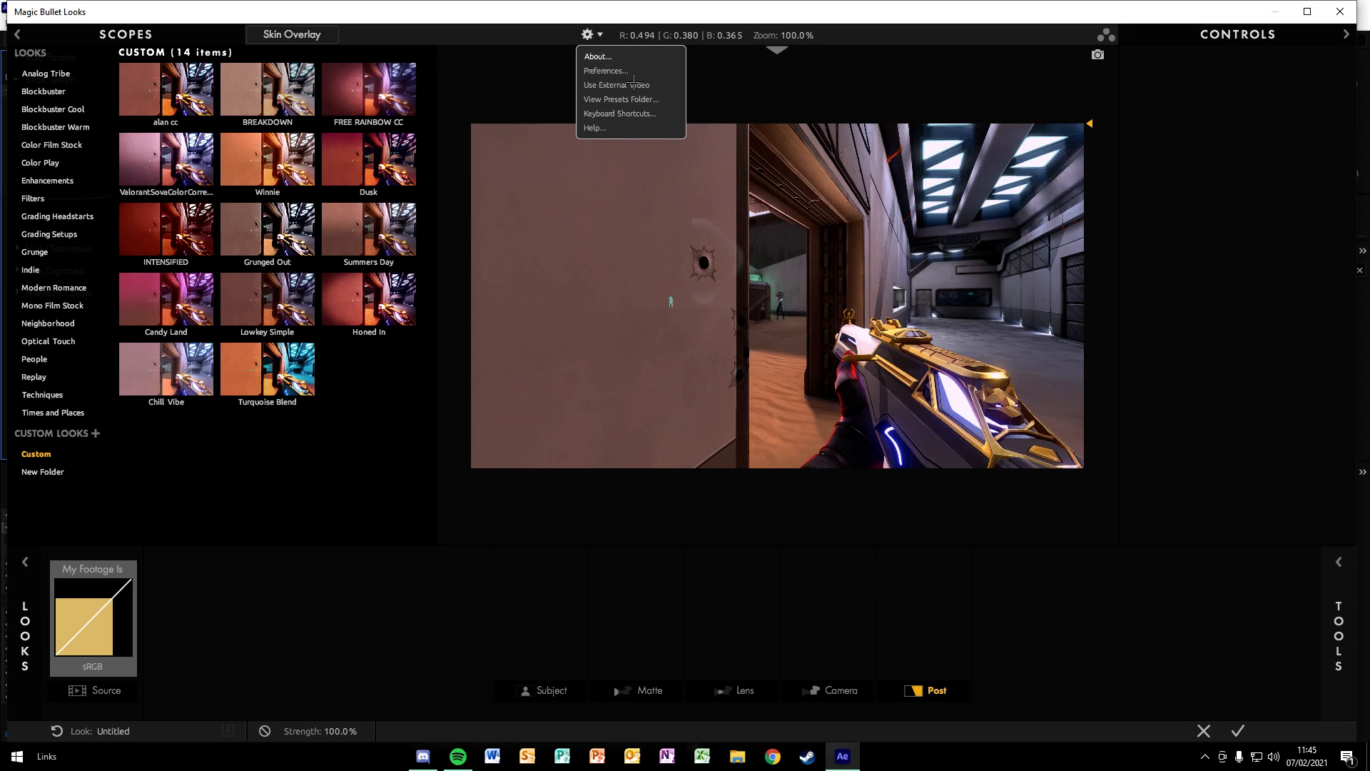
click(653, 103)
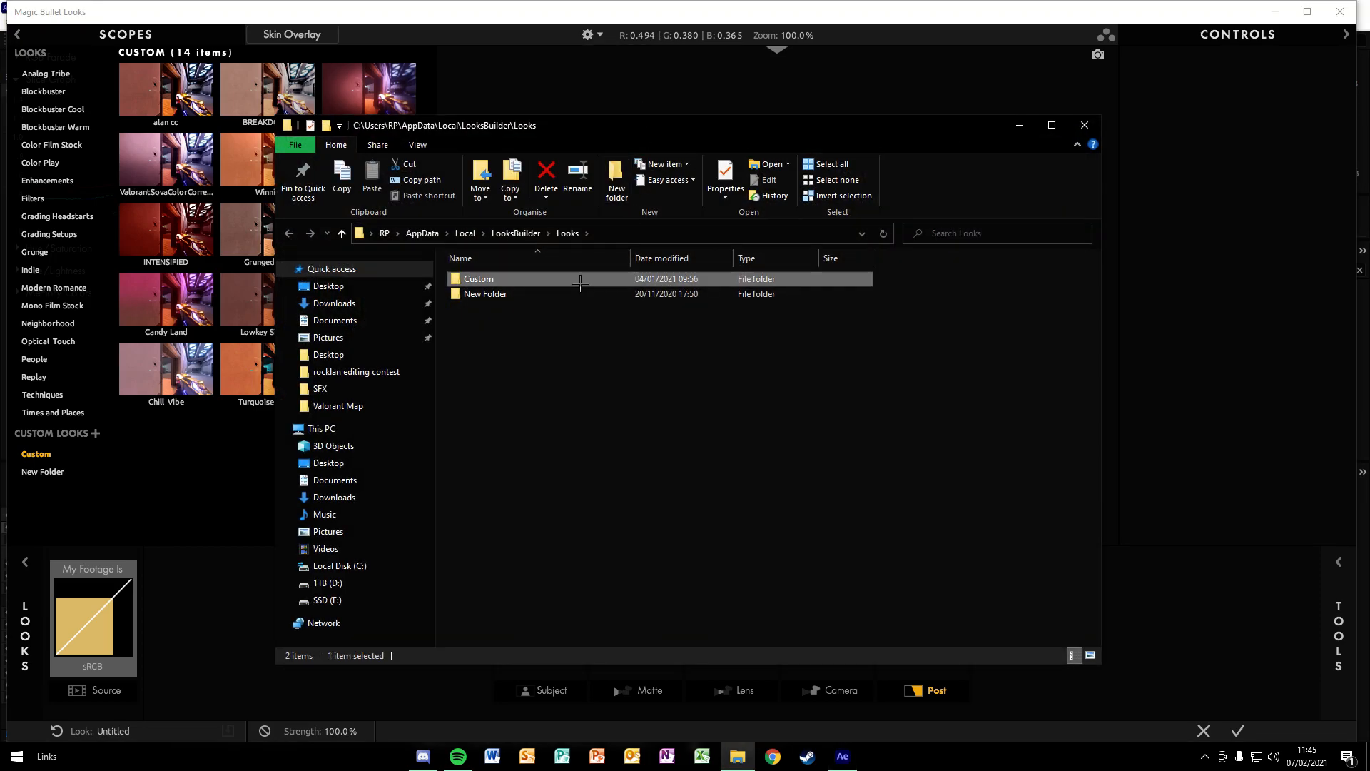
double_click(581, 284)
drag(579, 566, 587, 296)
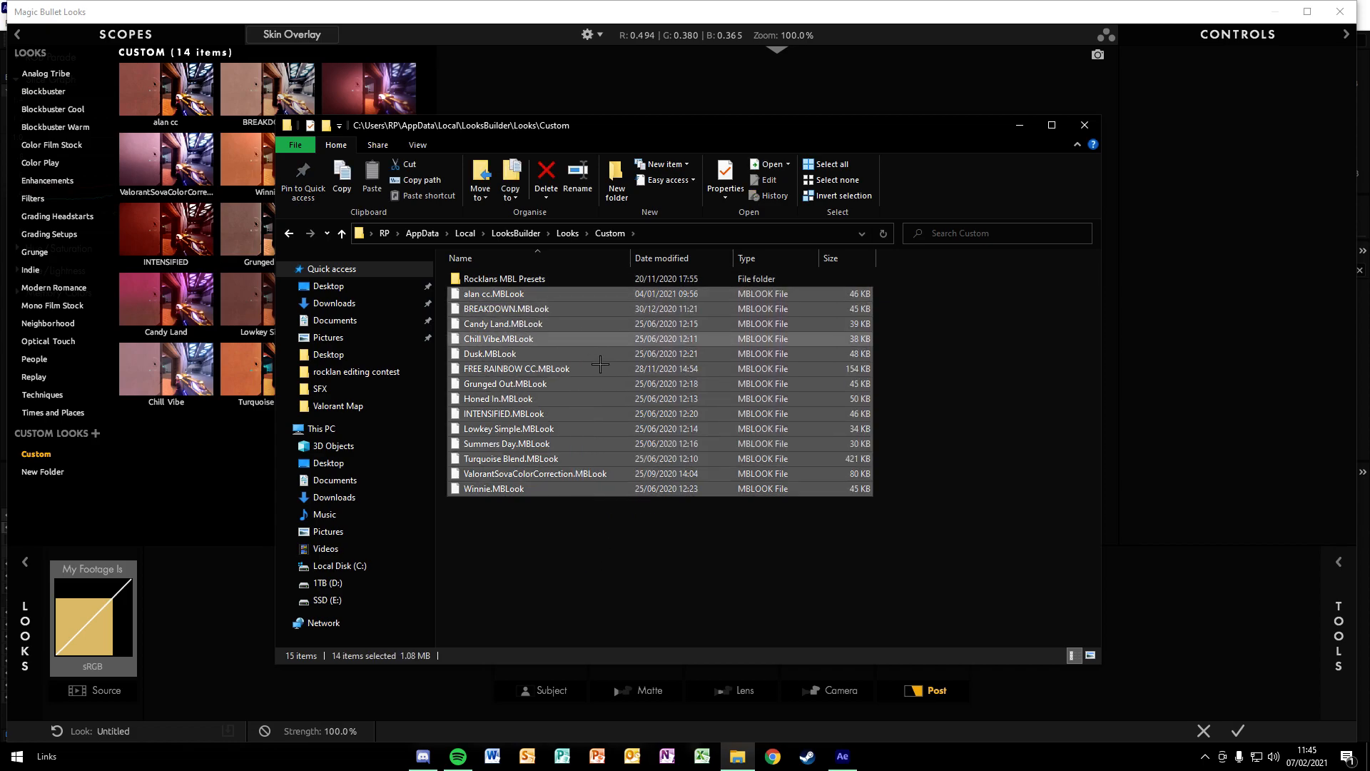
click(617, 548)
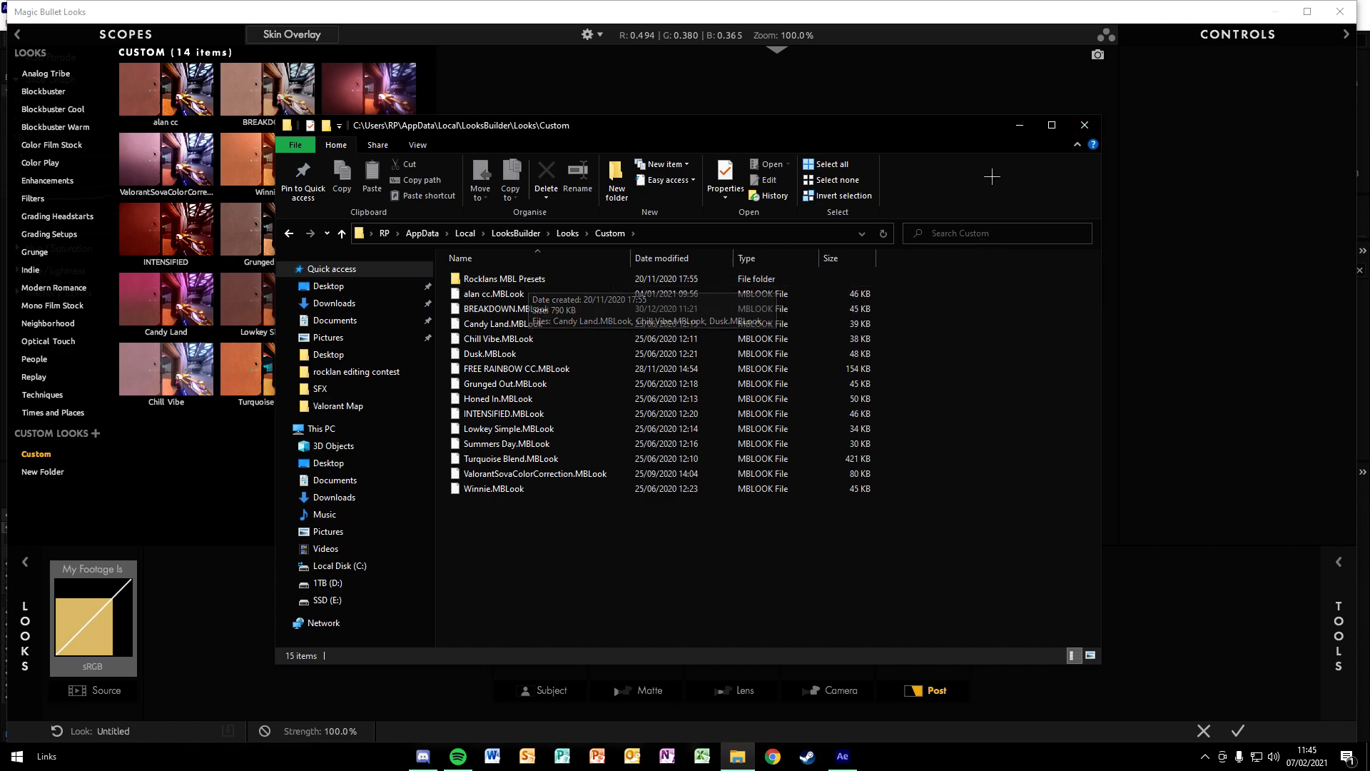
Close the Custom presets folder and preview the FREE RAINBOW CC and alan cc looks on the footage
drag(892, 138, 866, 171)
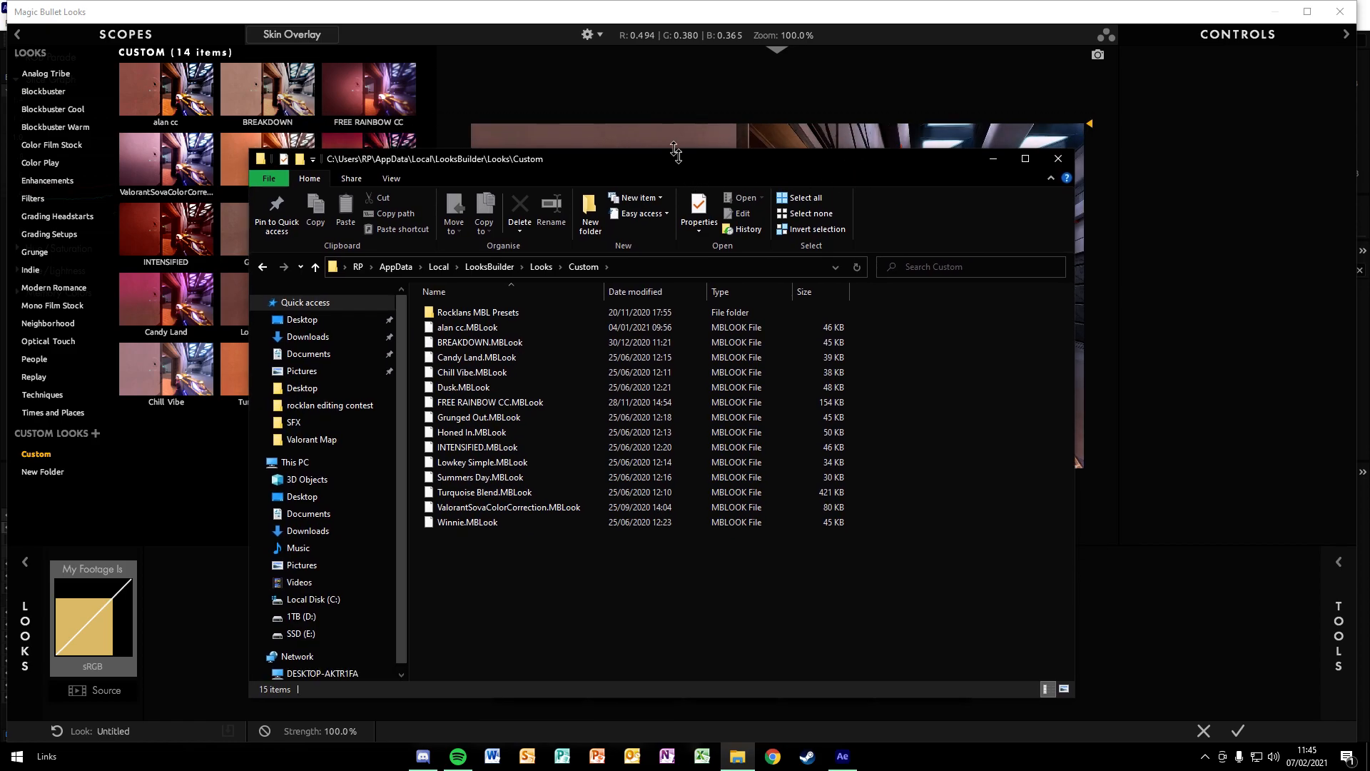
drag(697, 175, 687, 173)
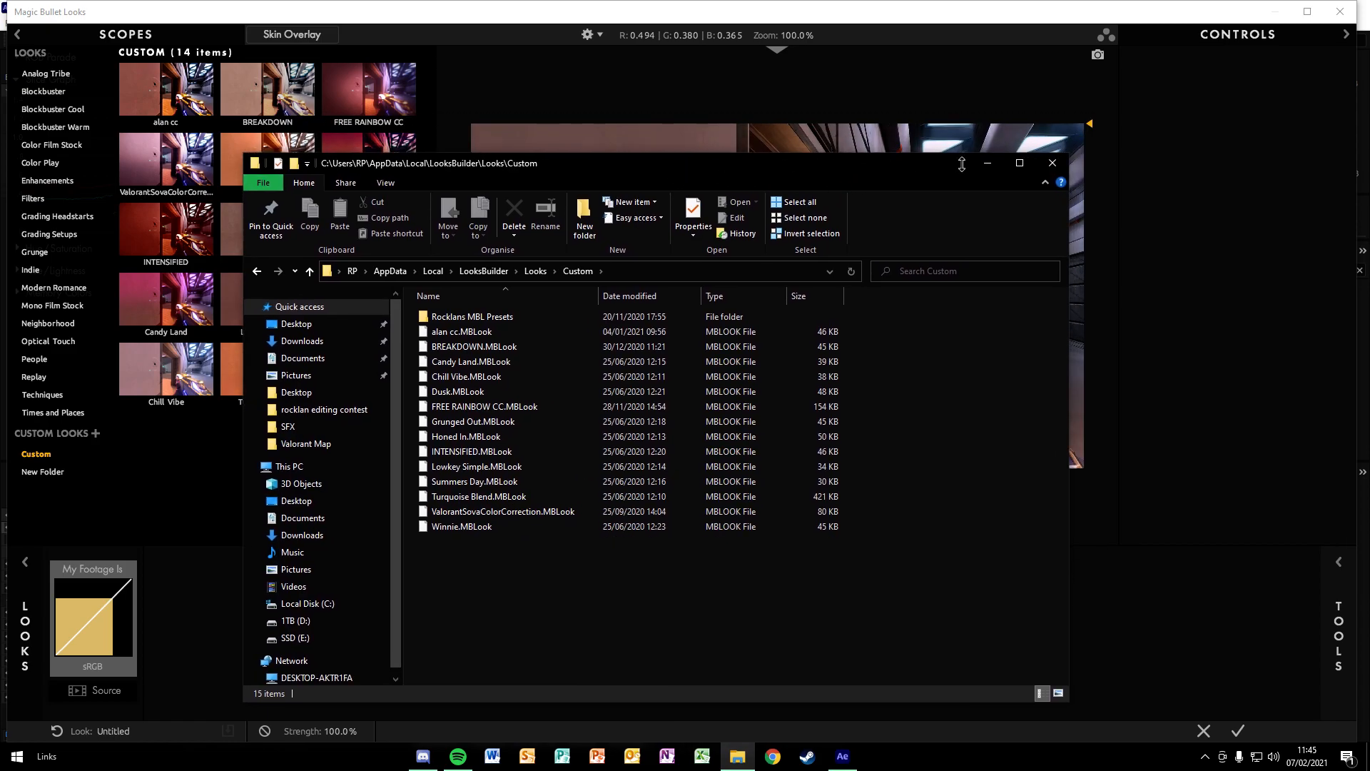
click(1047, 157)
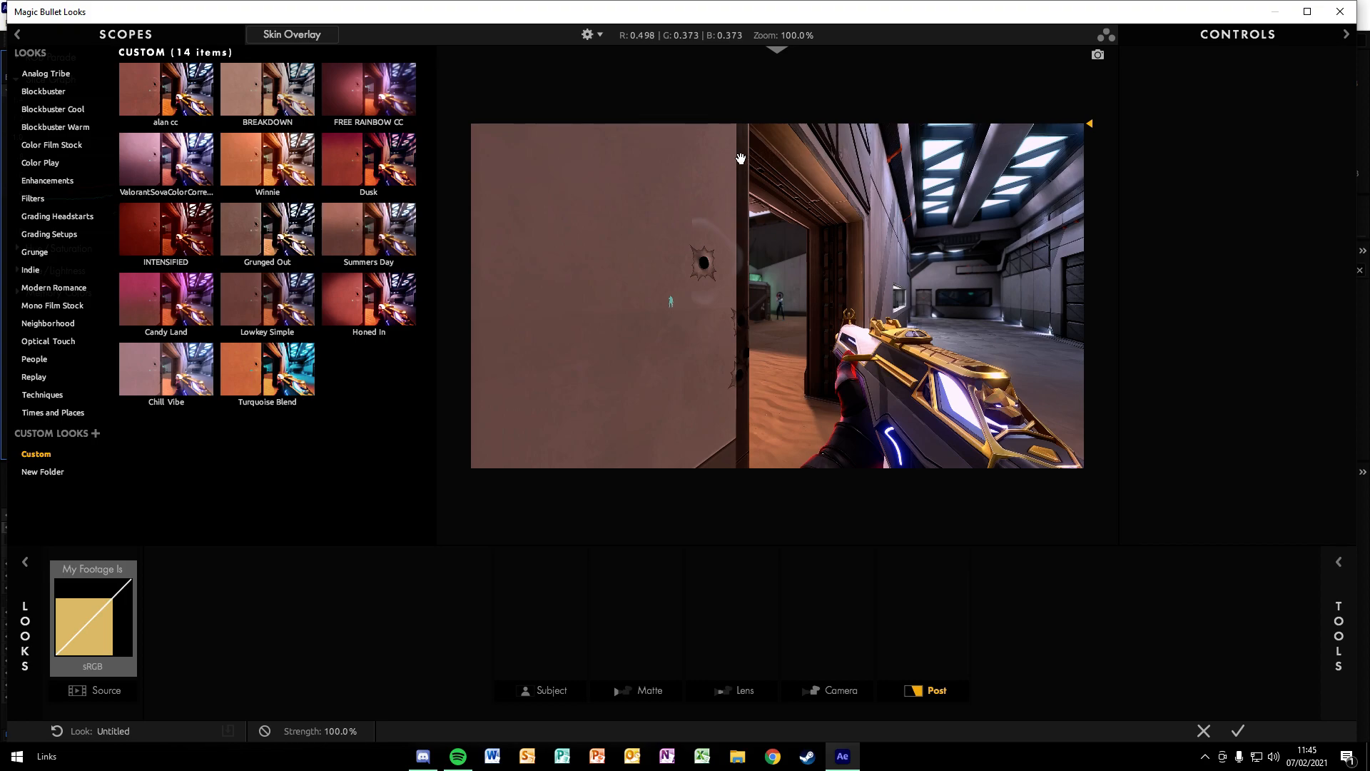
click(405, 86)
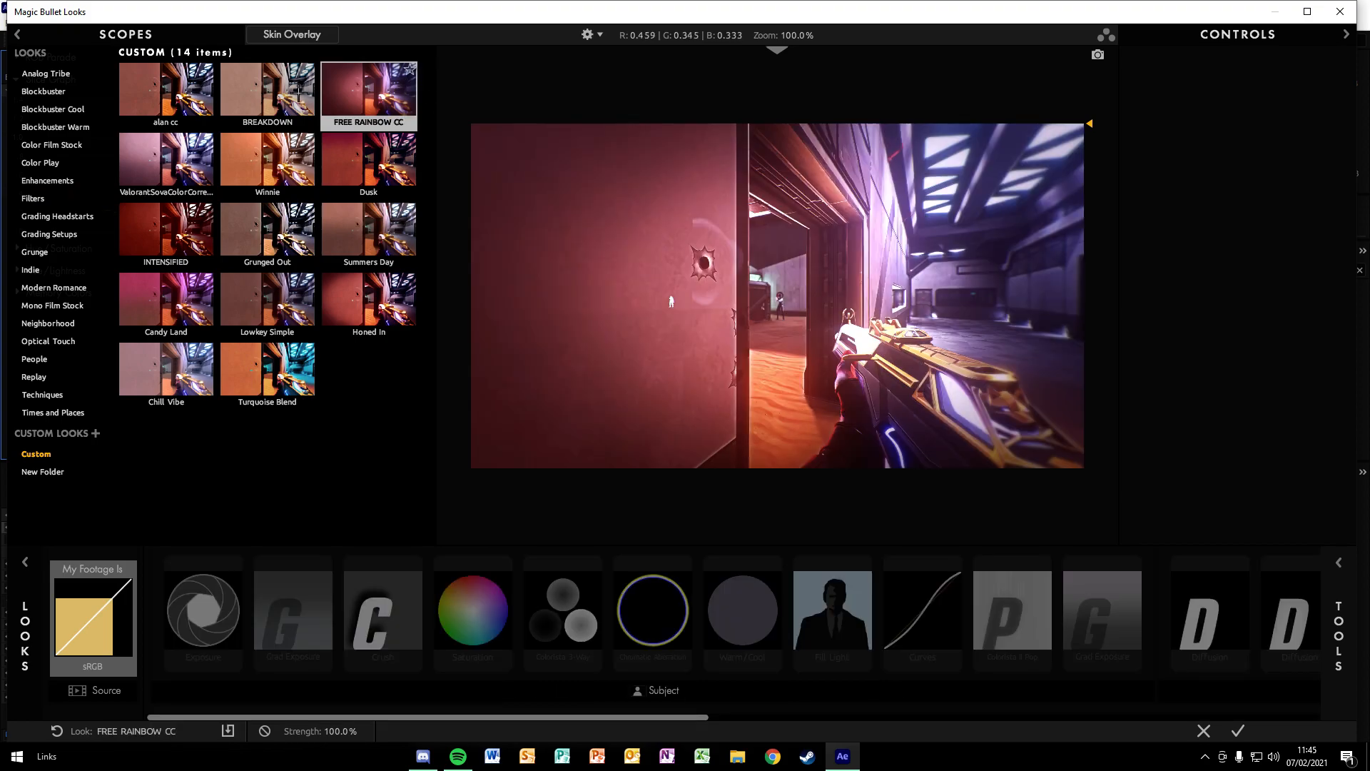
click(200, 93)
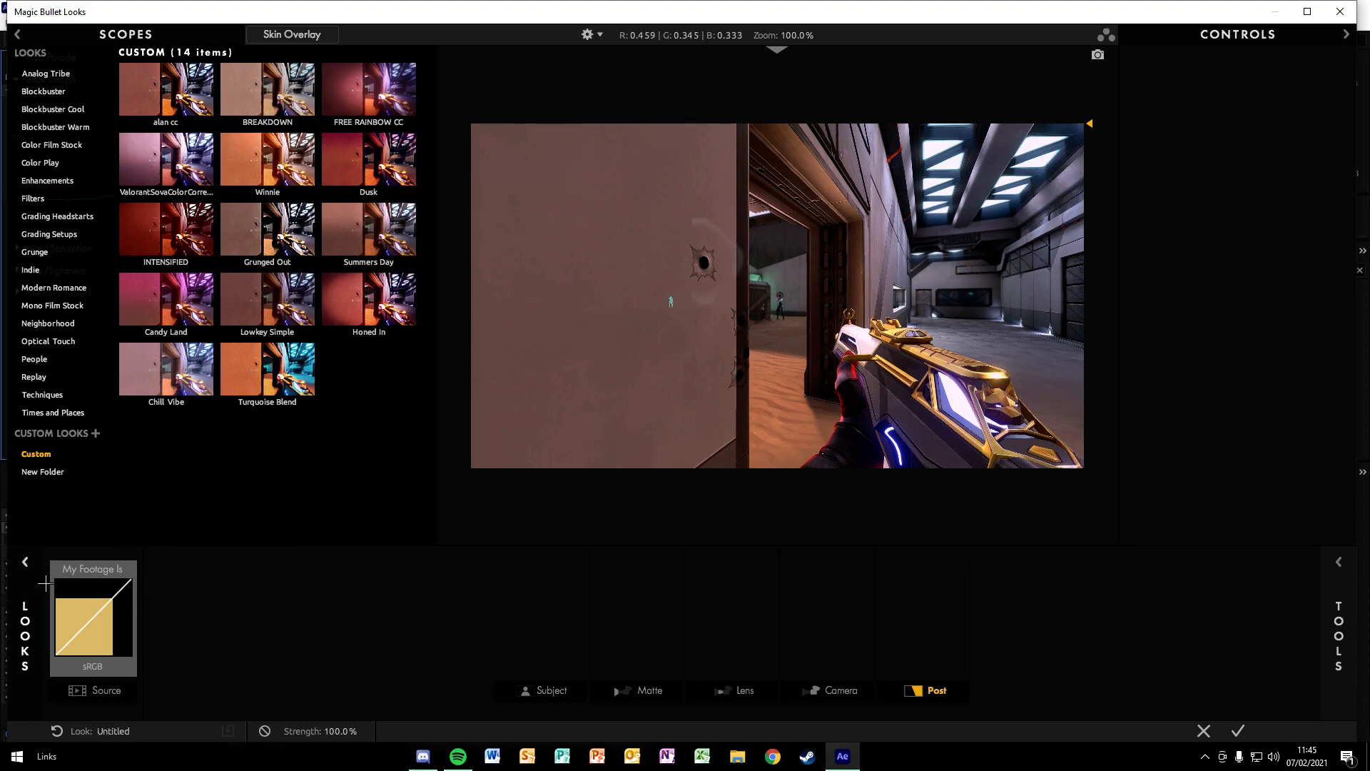
Add an Exposure tool to the Subject stage of the empty look and set its stops to +0.20
click(26, 571)
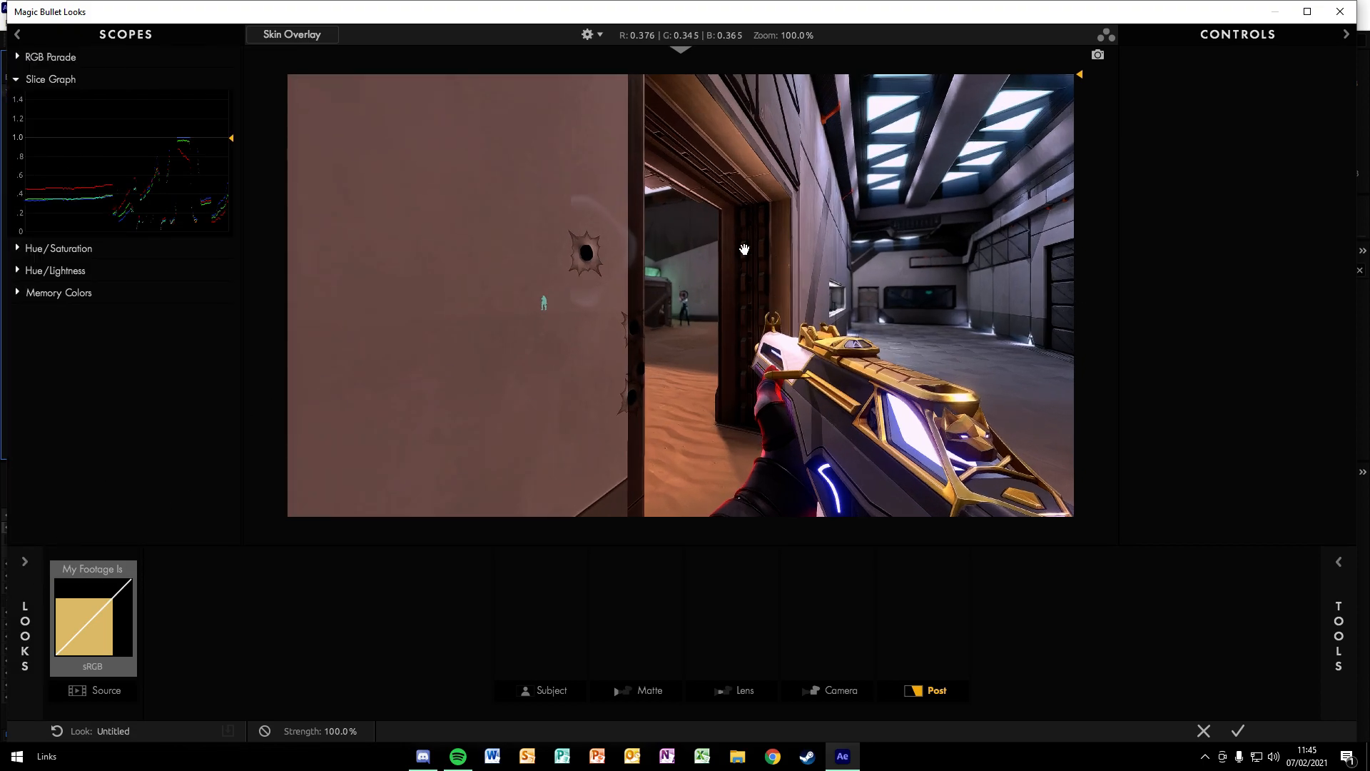
click(1344, 620)
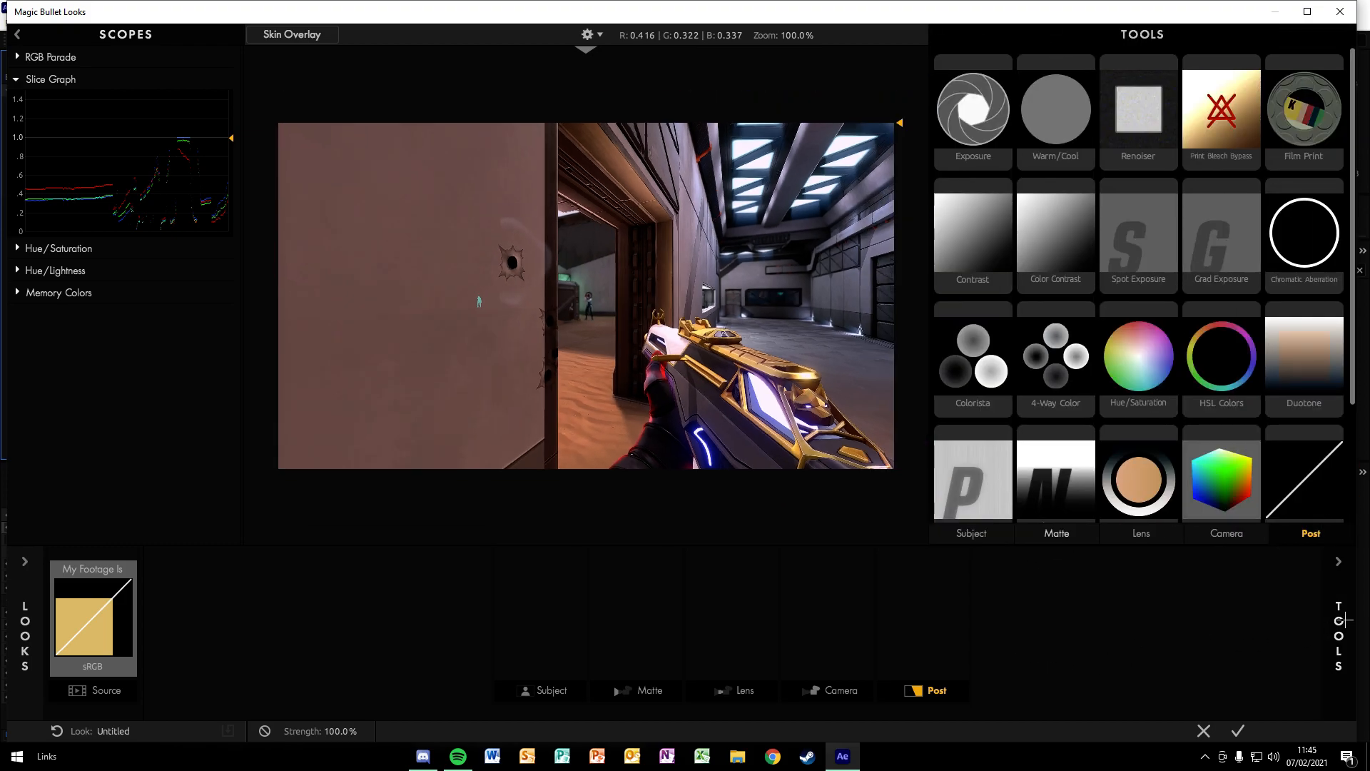
scroll(1188, 294, down, 1)
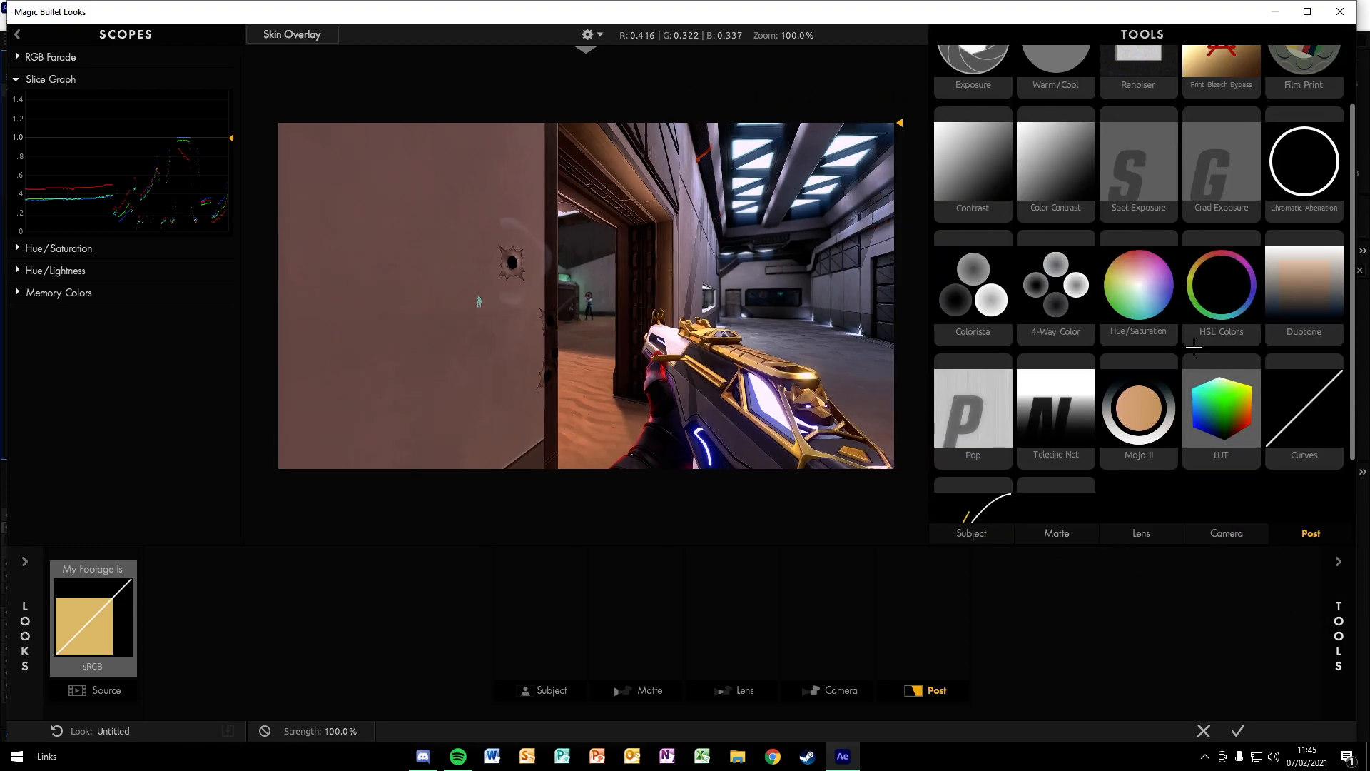
click(1008, 538)
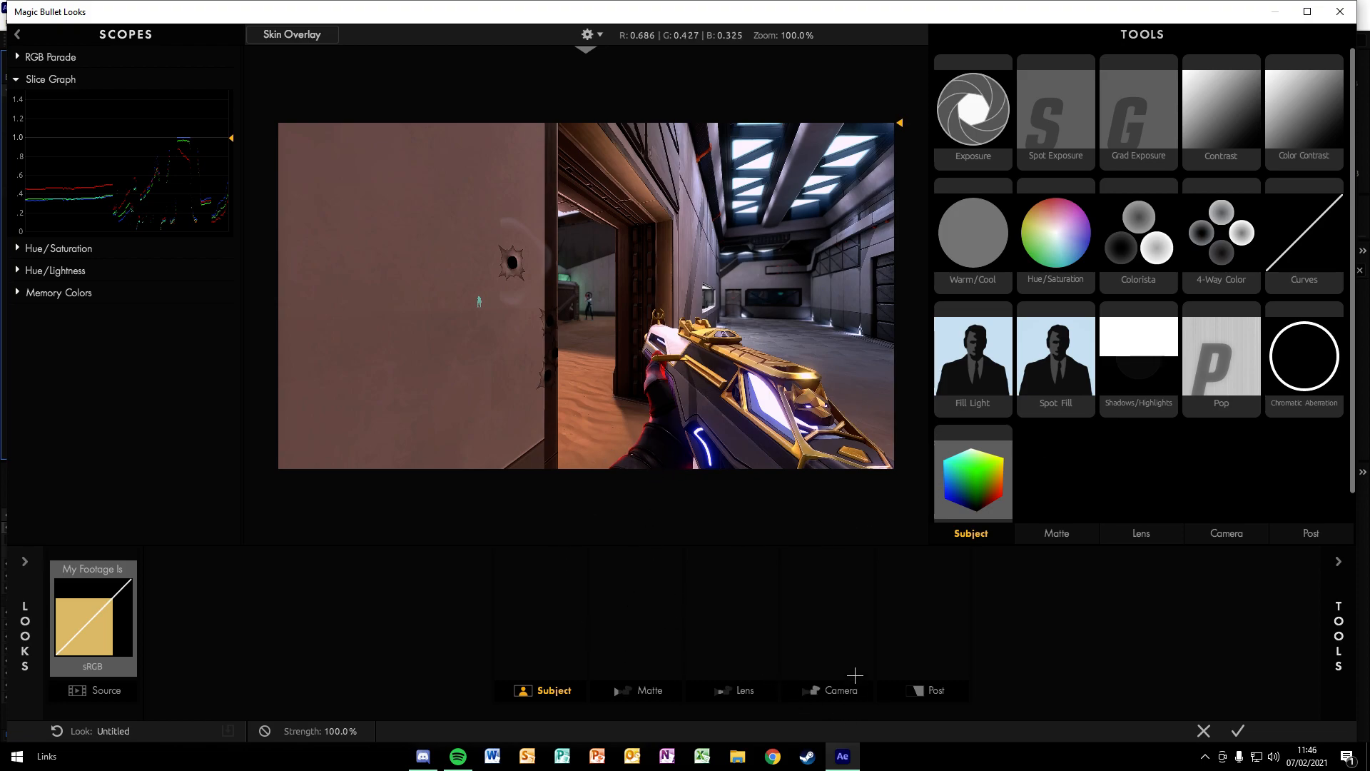
scroll(1003, 458, down, 1)
scroll(1003, 457, up, 1)
drag(992, 140, 570, 575)
mouse_move(1188, 95)
mouse_down()
mouse_move(1271, 95)
mouse_move(1187, 95)
mouse_up()
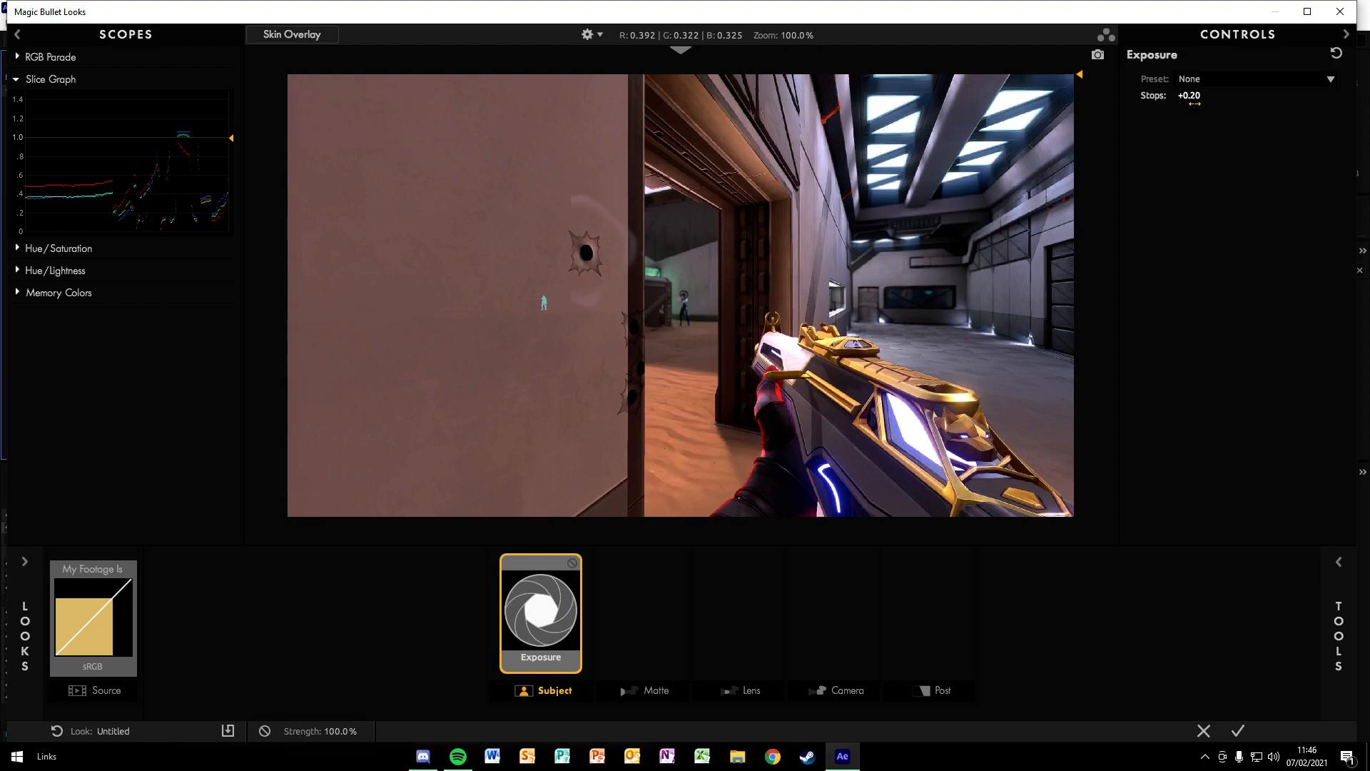
Add a Contrast tool after Exposure in the Subject stage and set its contrast to +0.050
click(1339, 618)
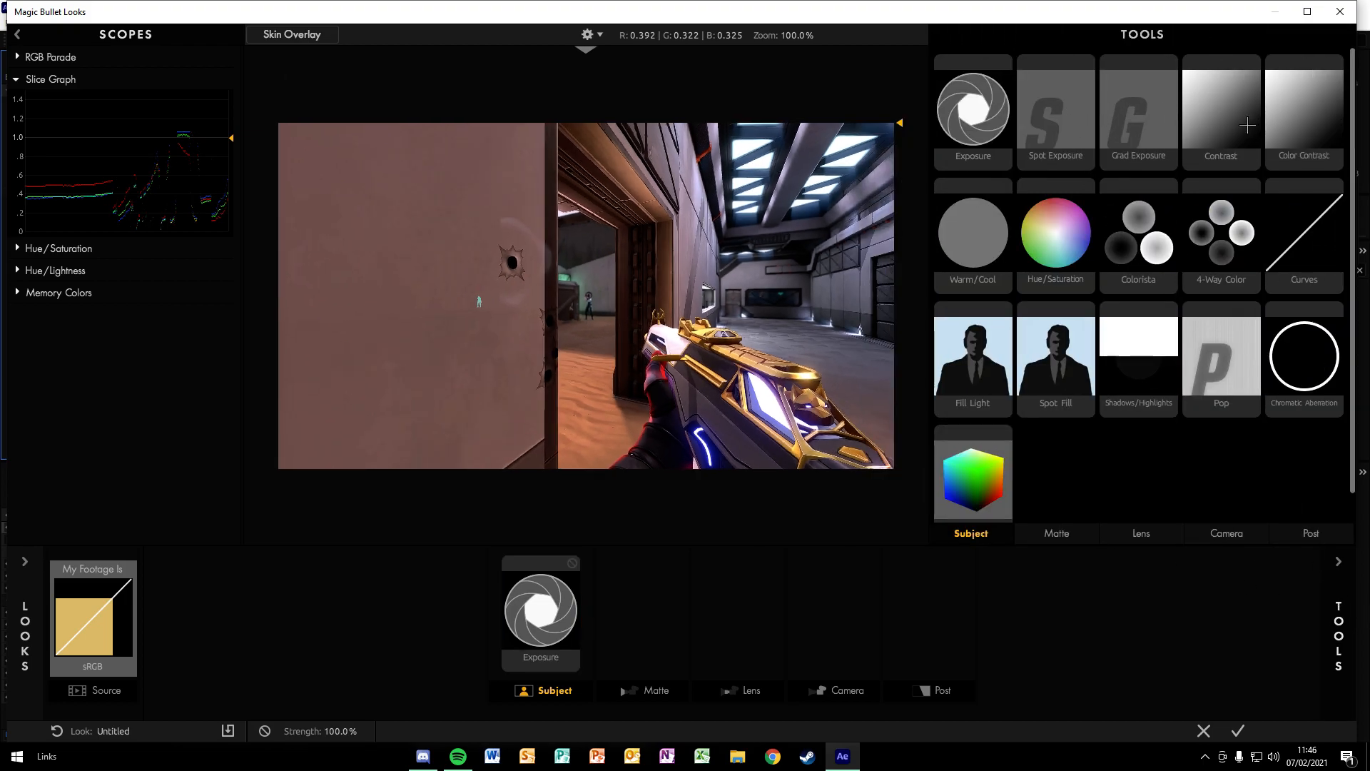
drag(1222, 121, 593, 607)
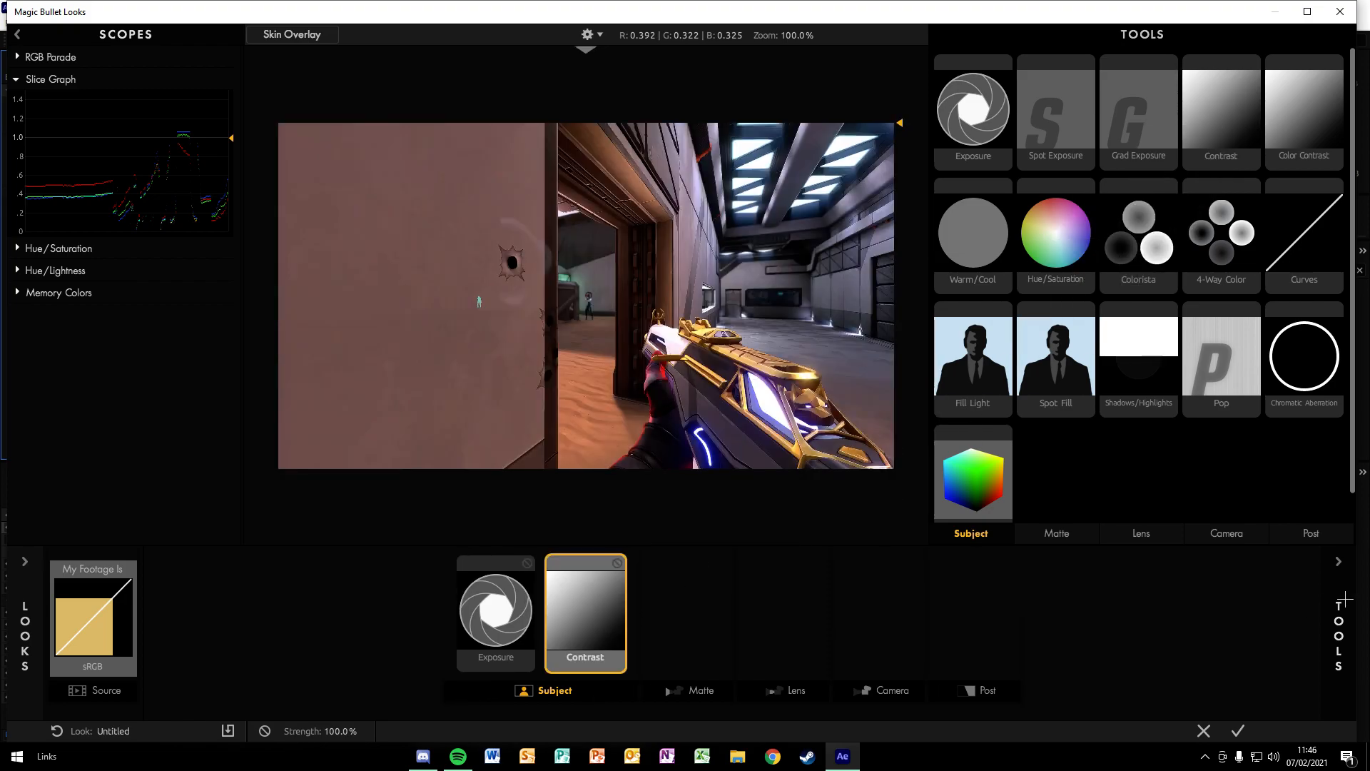
click(1339, 606)
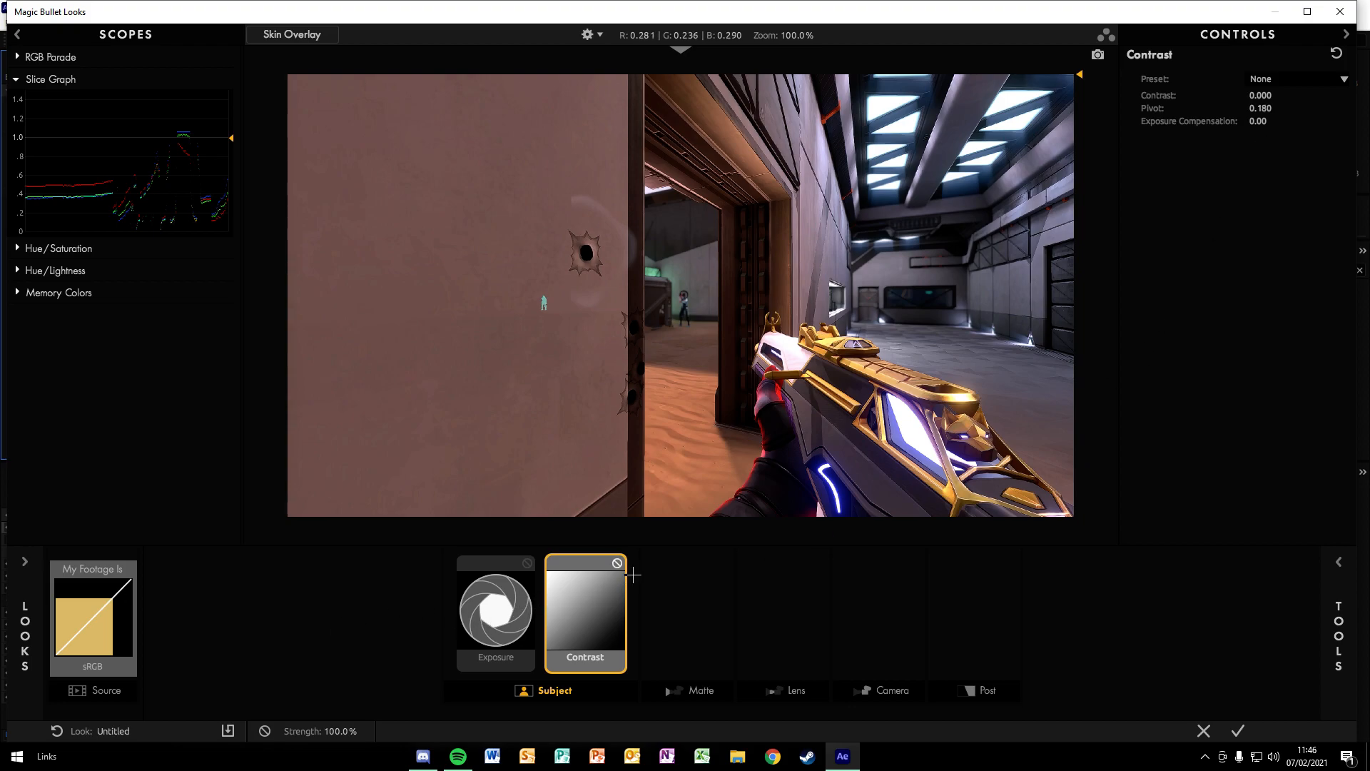
drag(1279, 102, 1314, 102)
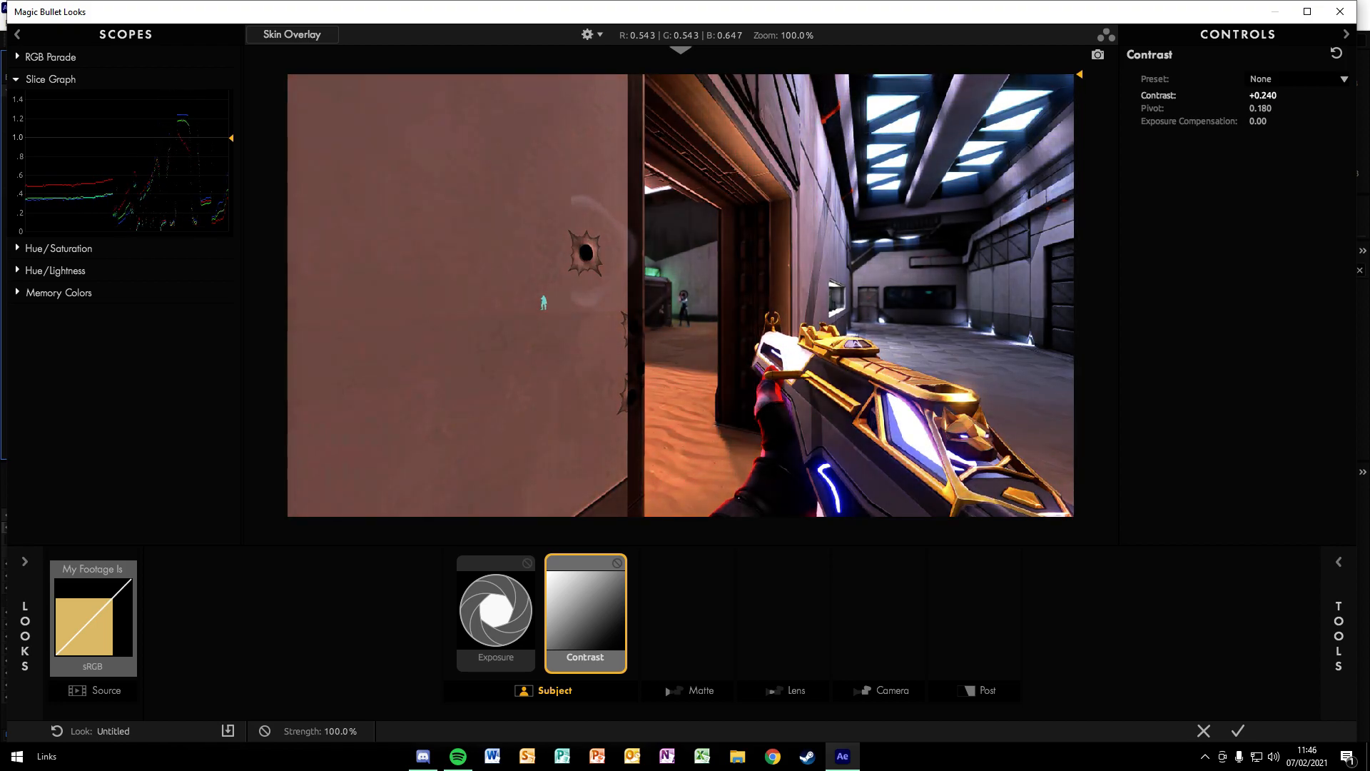
drag(1263, 95, 1235, 96)
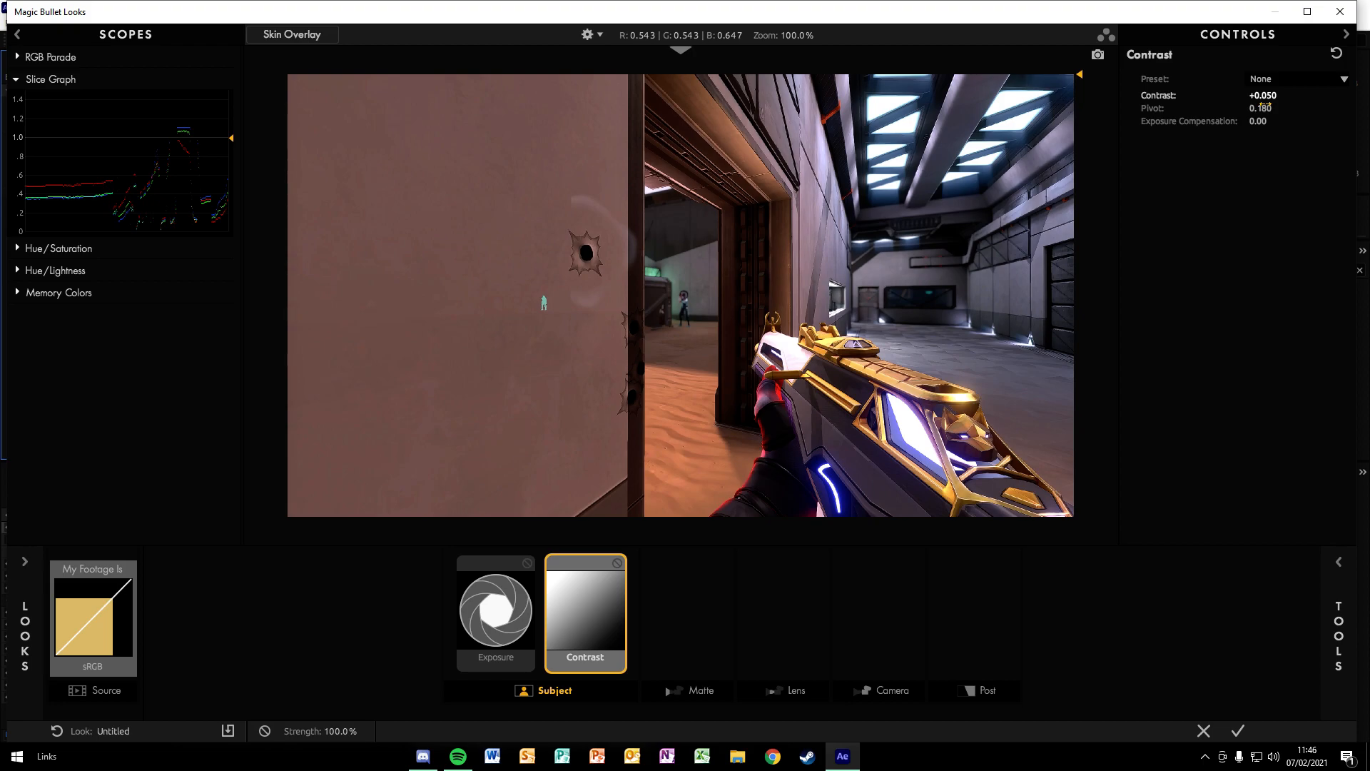
Add a Colorista tool after Contrast in the Subject stage and show its controls
click(1311, 610)
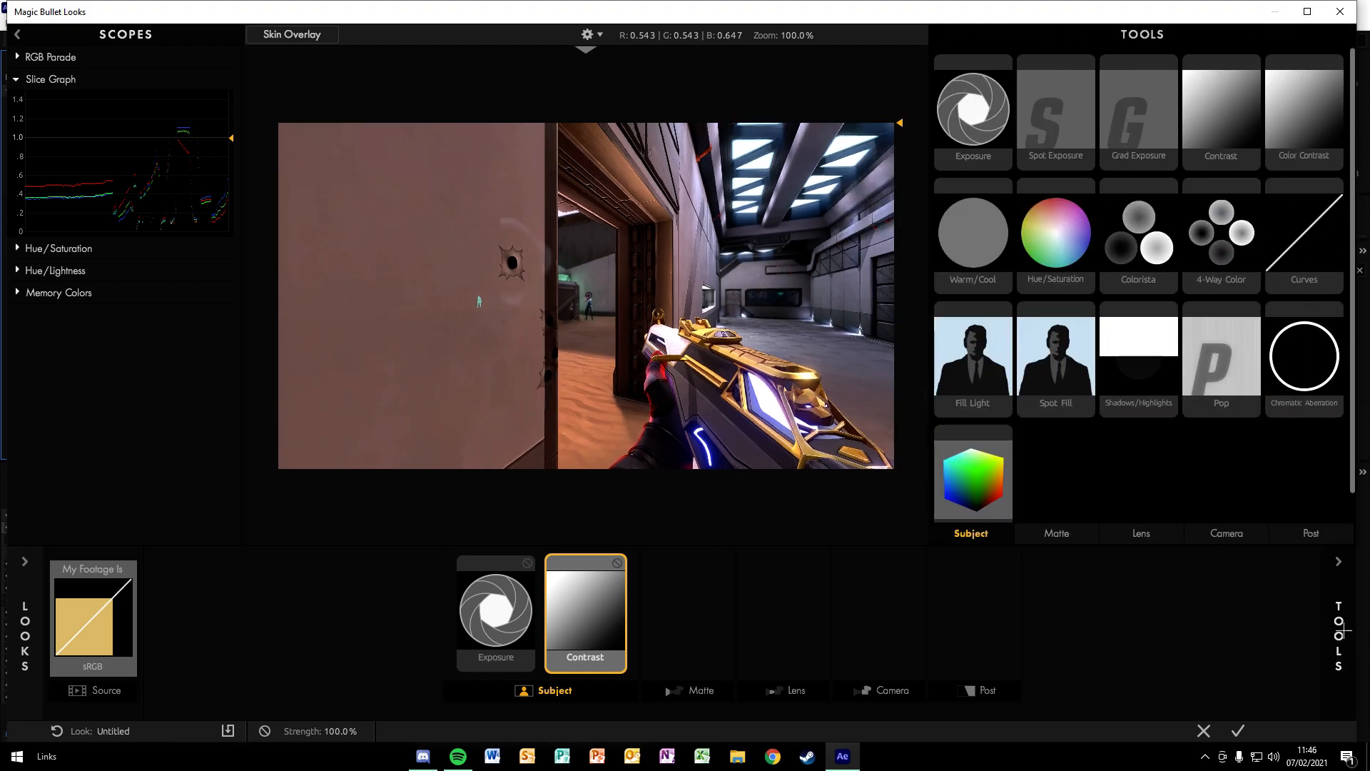
scroll(1063, 465, down, 1)
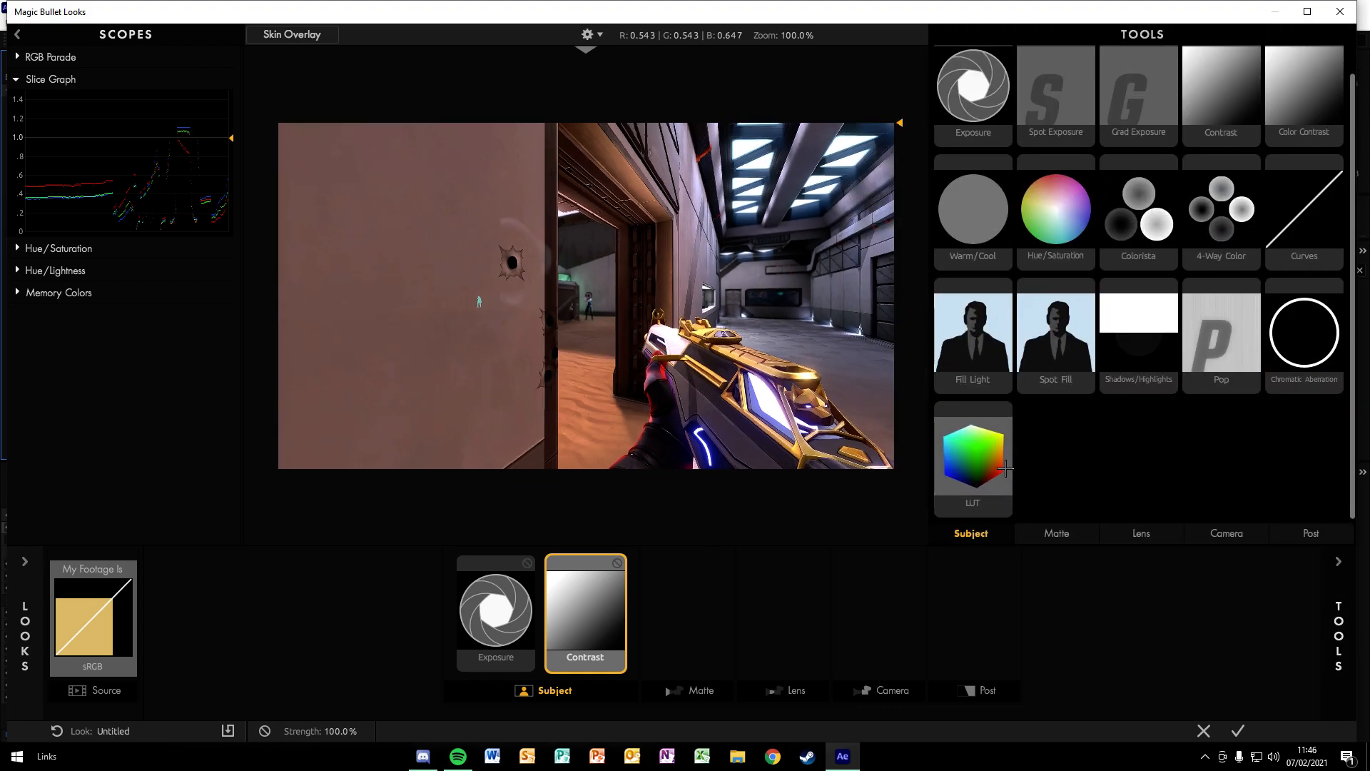
scroll(1210, 396, up, 1)
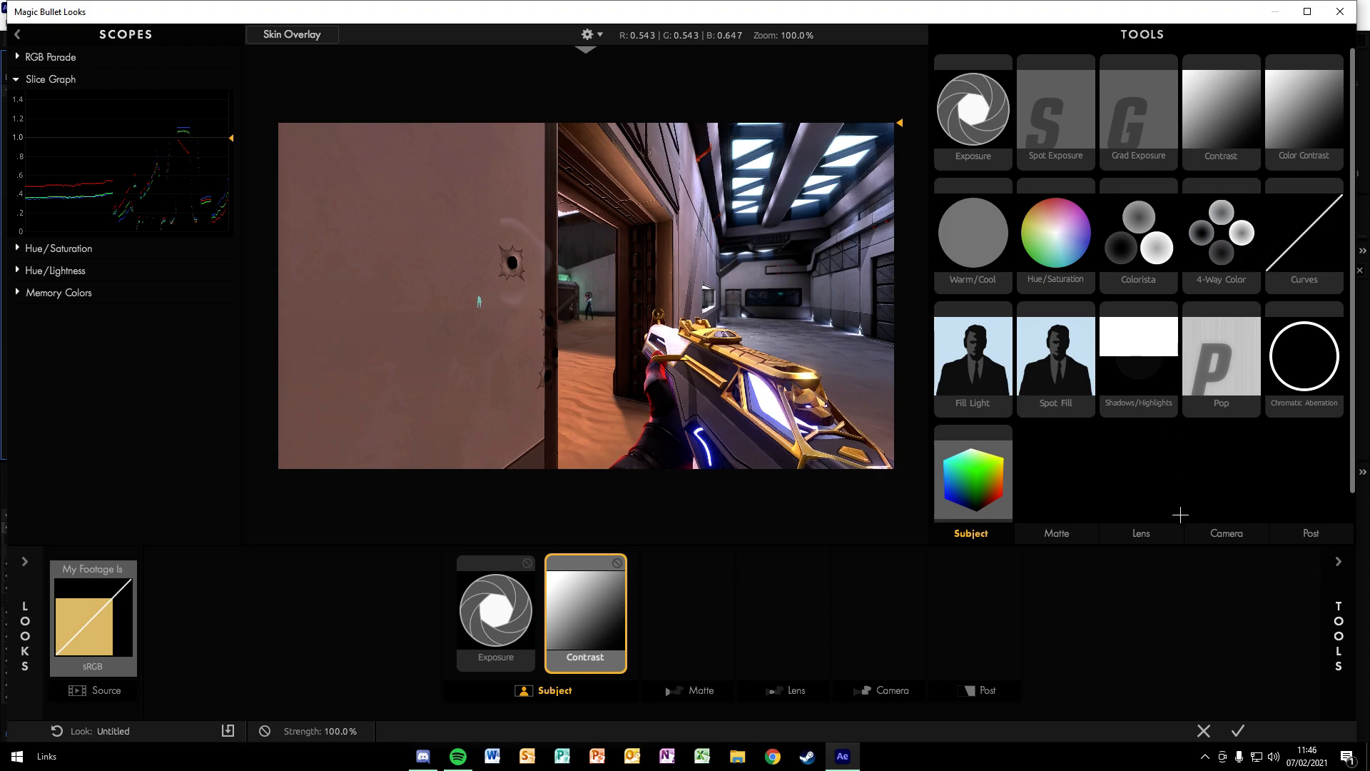
drag(1140, 235, 632, 607)
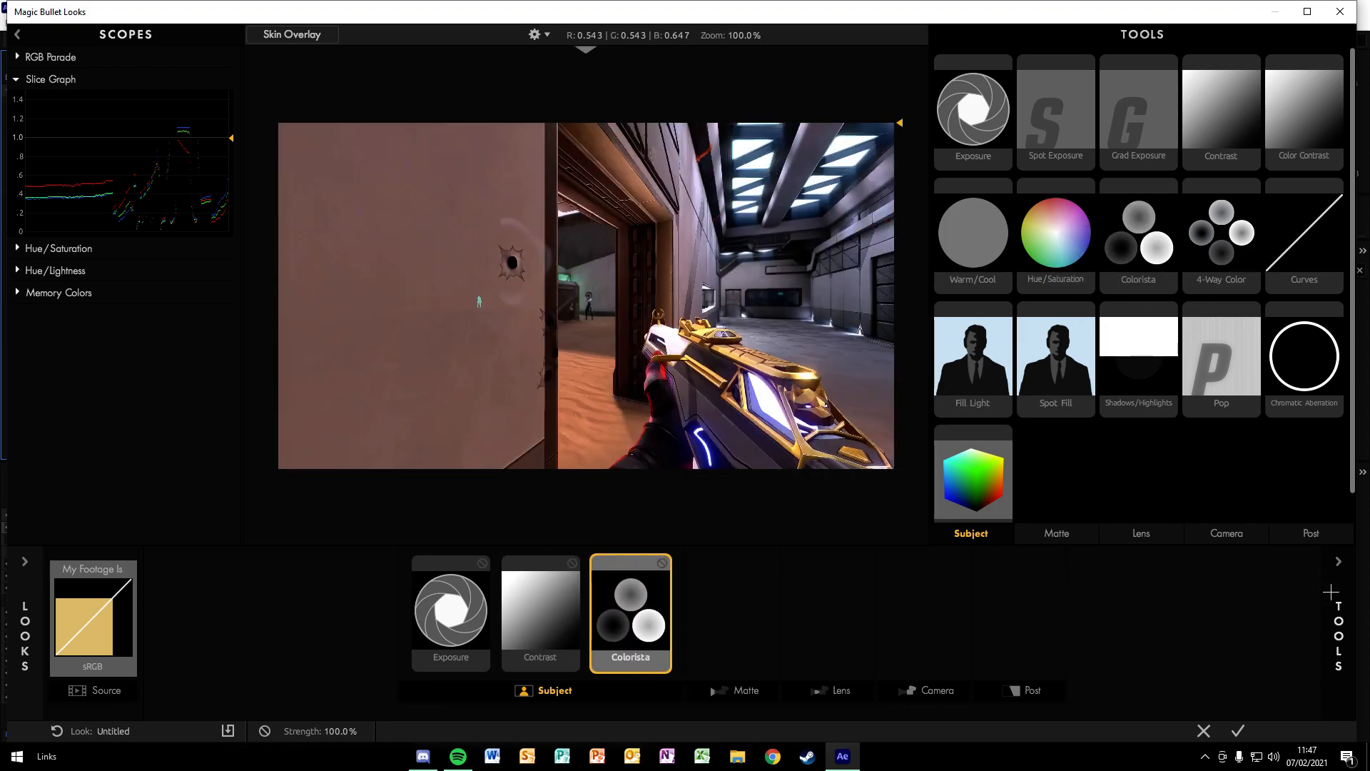
click(1324, 594)
In Colorista's 3-Way Color, shift the midtones toward pinkish red, the shadows toward blue and the highlights slightly toward blue
drag(1093, 229, 1085, 204)
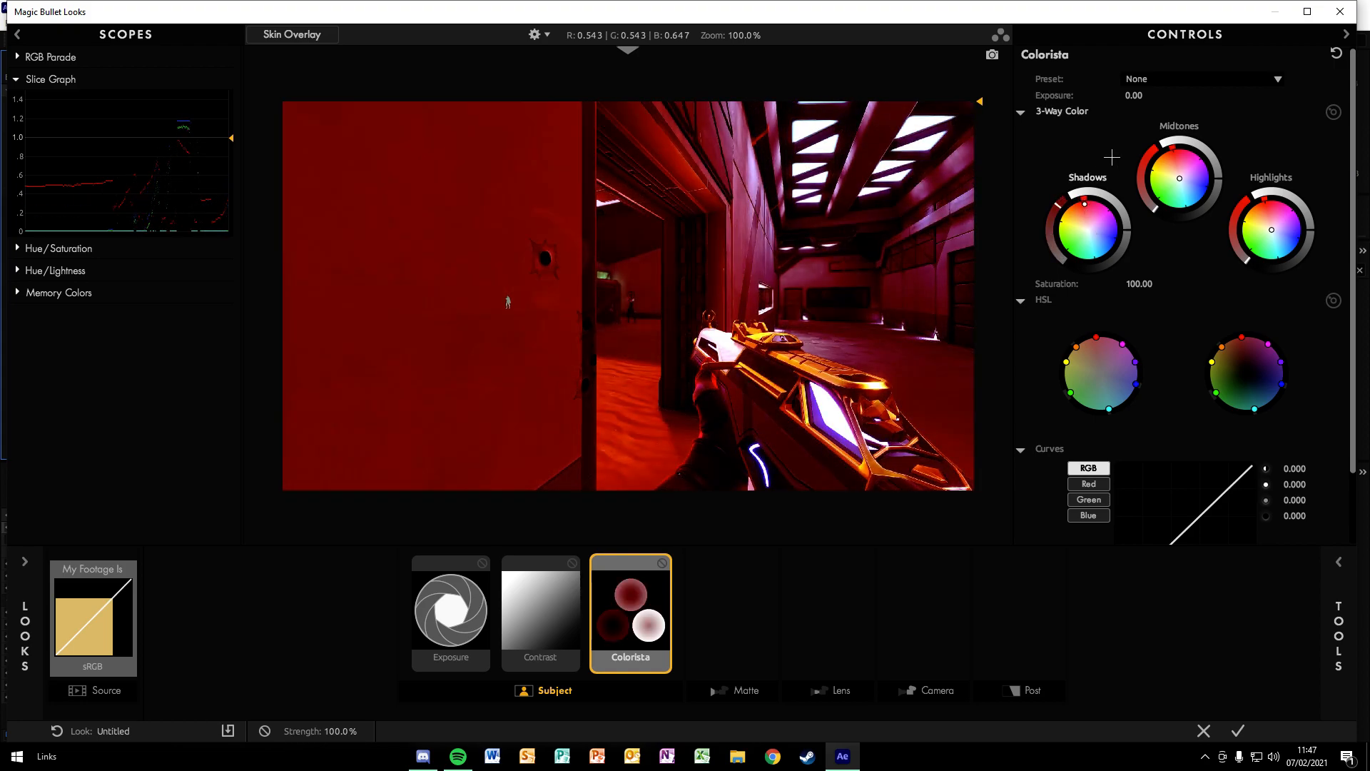
key(ctrl+z)
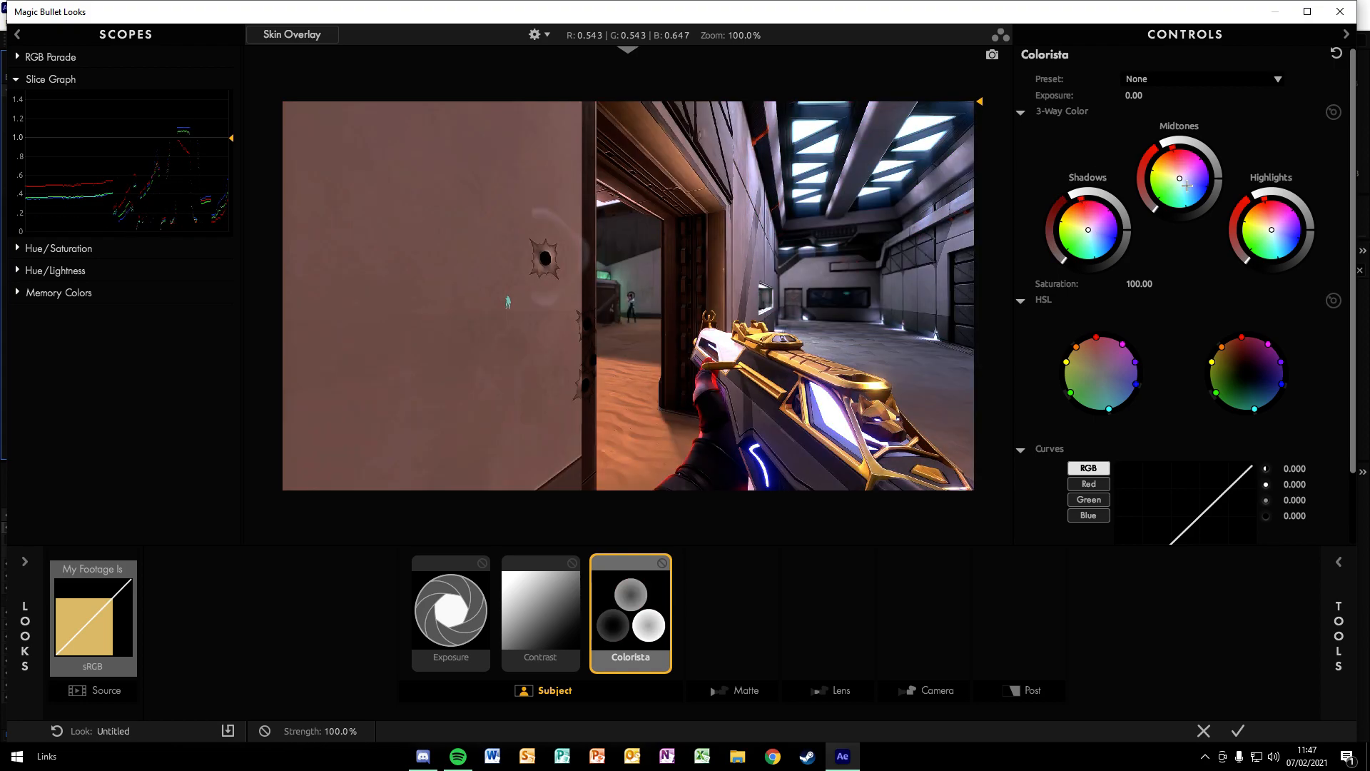
drag(1183, 177, 1180, 165)
drag(1096, 235, 1099, 247)
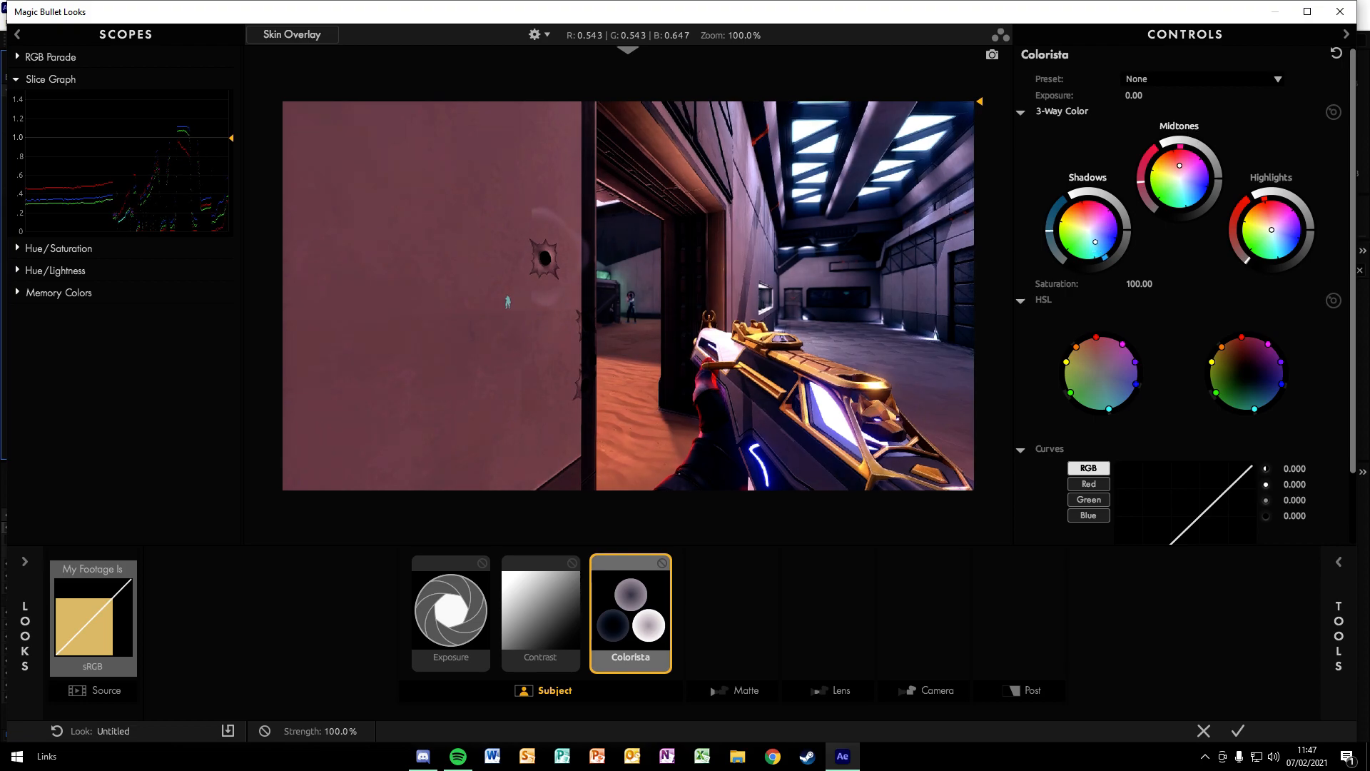
drag(1272, 229, 1272, 229)
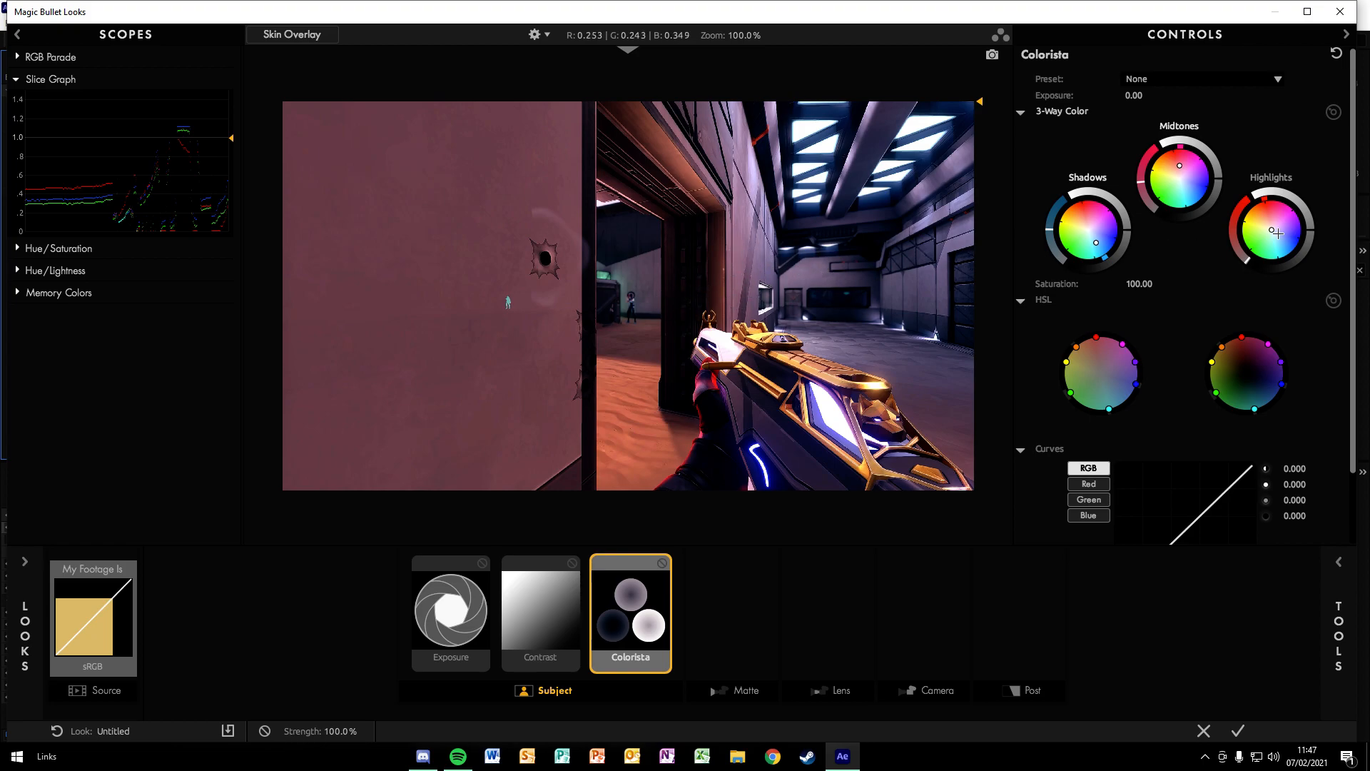
drag(1277, 235, 1278, 235)
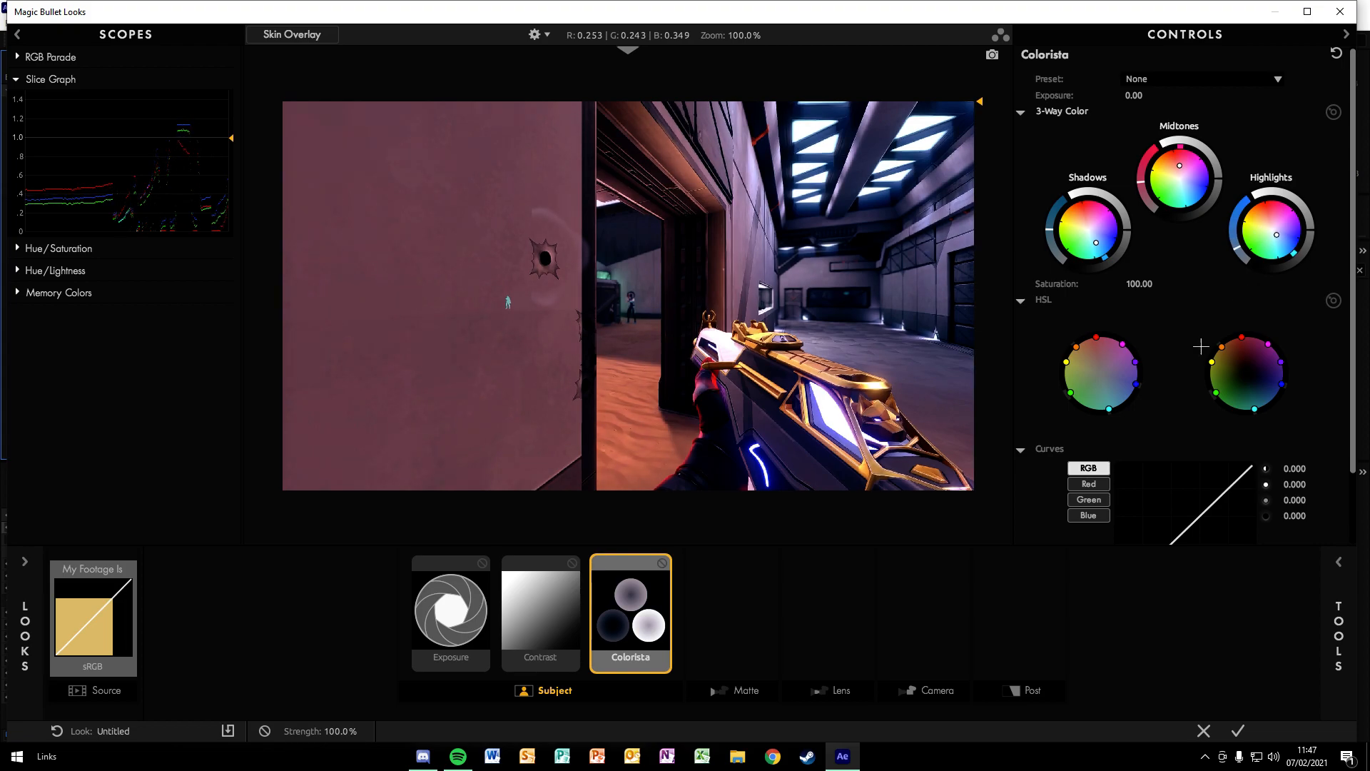
Try out stronger colors on Colorista's first HSL wheel, reset them, and pull the orange and yellow points slightly inward
scroll(1111, 342, down, 1)
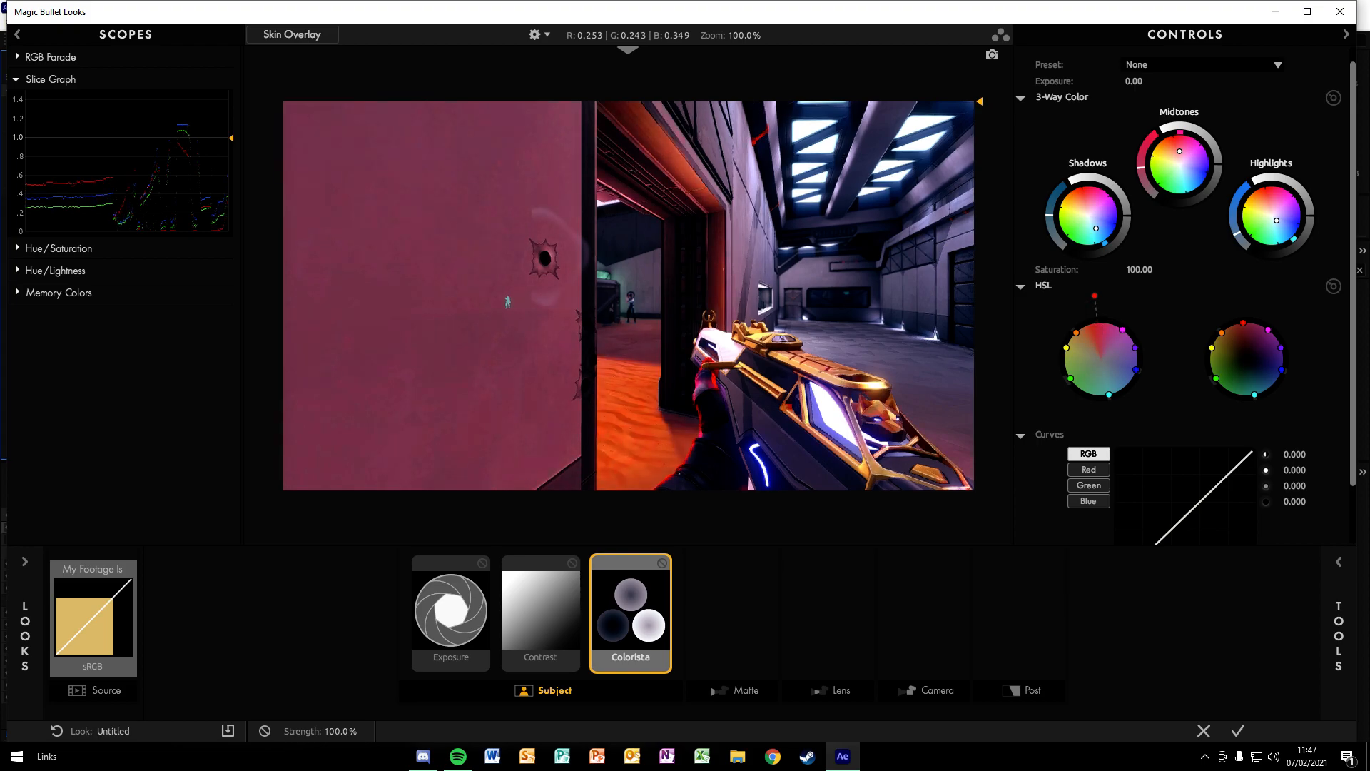
drag(1126, 331, 1150, 316)
double_click(1150, 315)
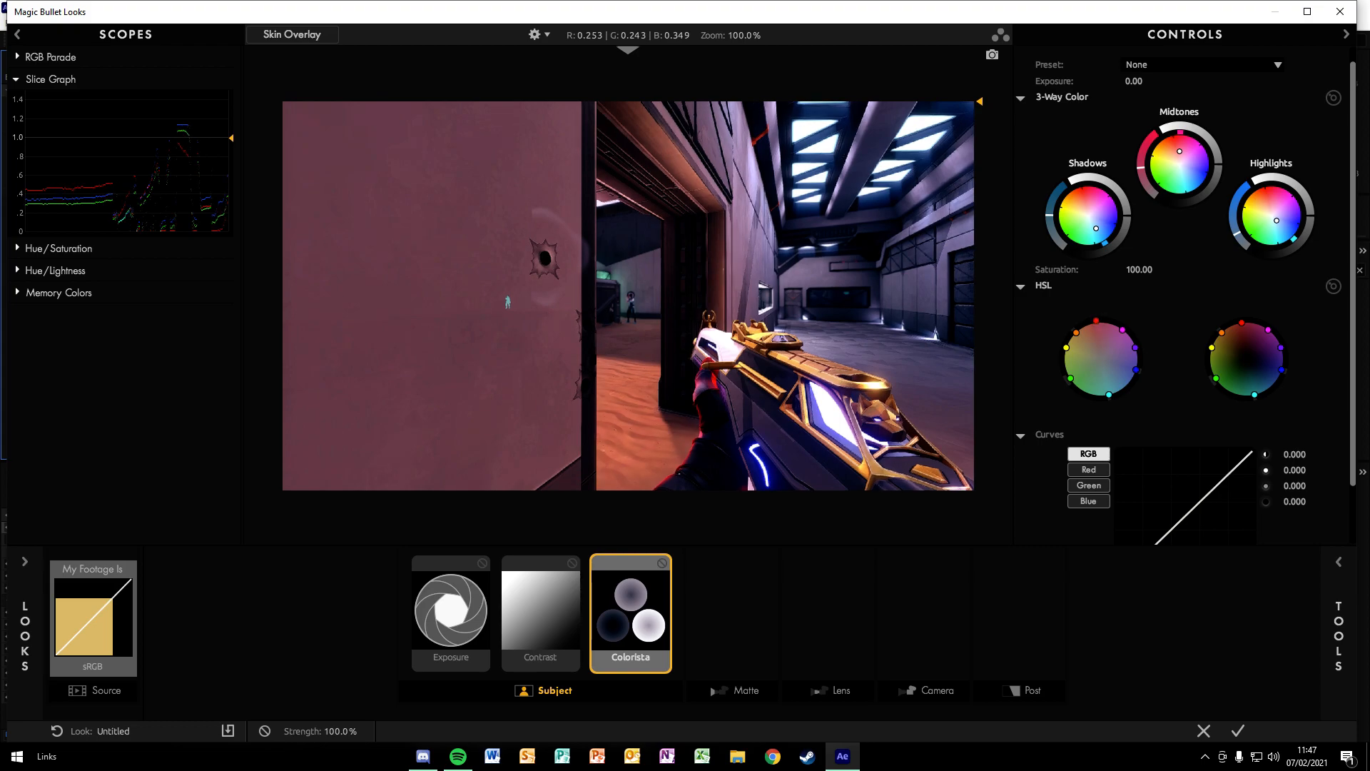
drag(1076, 332, 1069, 353)
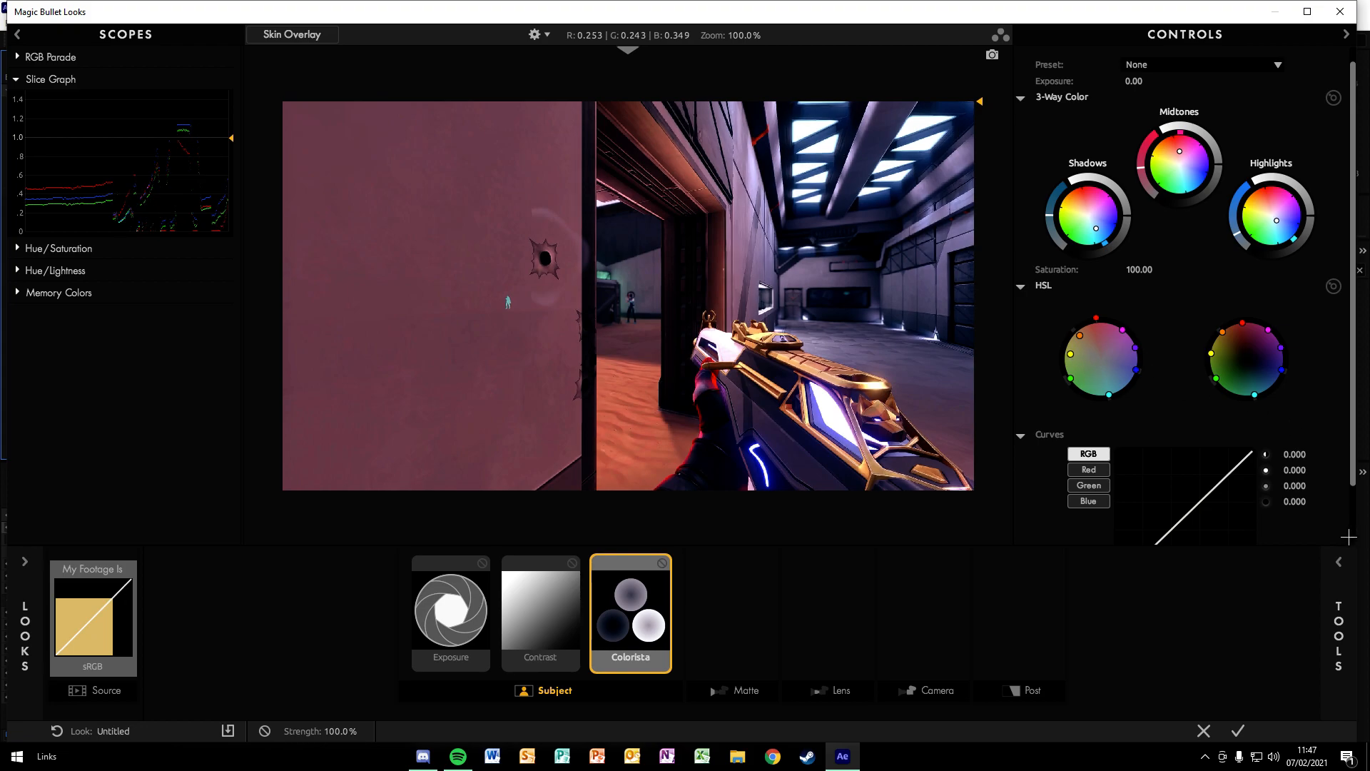
Shape Colorista's RGB curve into a gentle S by raising an upper point and lowering a lower point
scroll(1259, 446, down, 1)
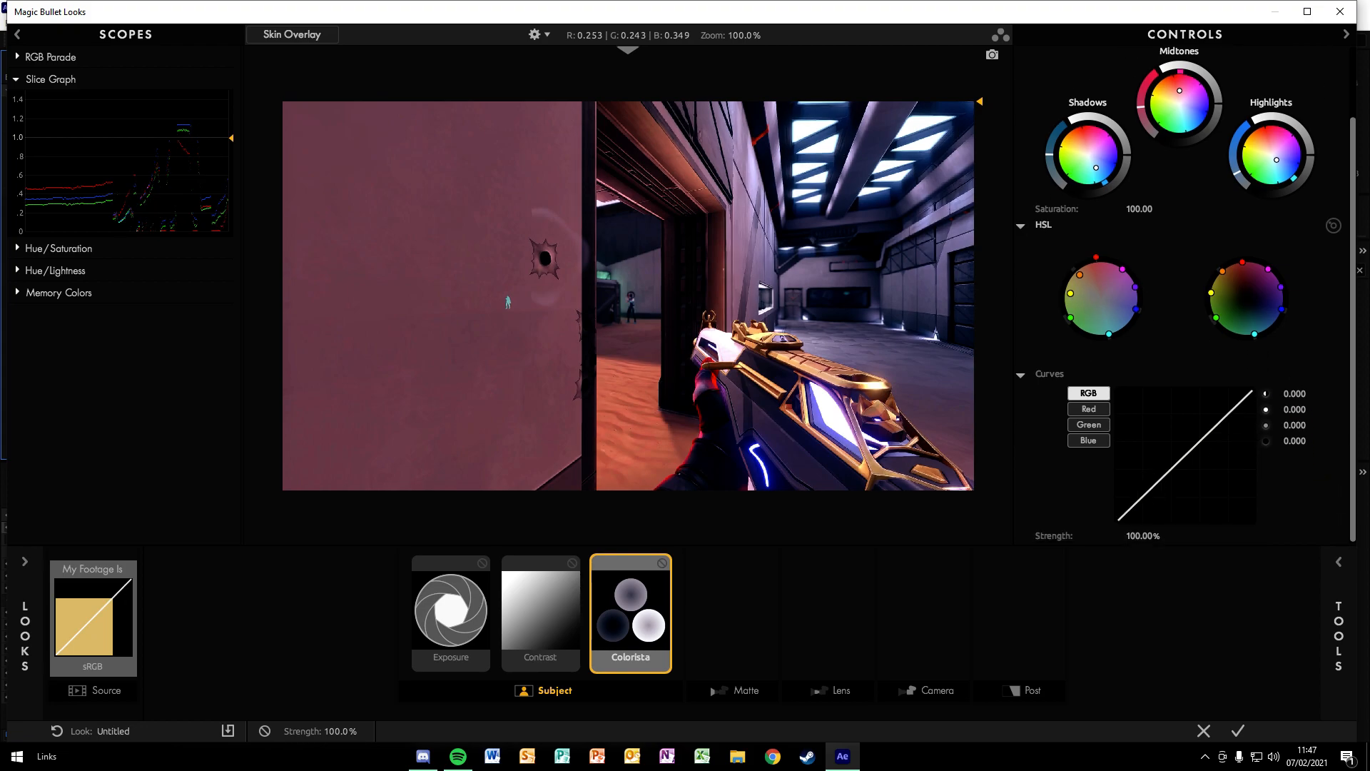
mouse_move(1216, 426)
mouse_down()
mouse_move(1222, 392)
mouse_move(1219, 429)
mouse_up()
mouse_move(1221, 431)
mouse_down()
mouse_move(1186, 397)
mouse_move(1216, 426)
mouse_up()
mouse_move(1161, 491)
mouse_down()
mouse_move(1146, 470)
mouse_move(1153, 479)
mouse_up()
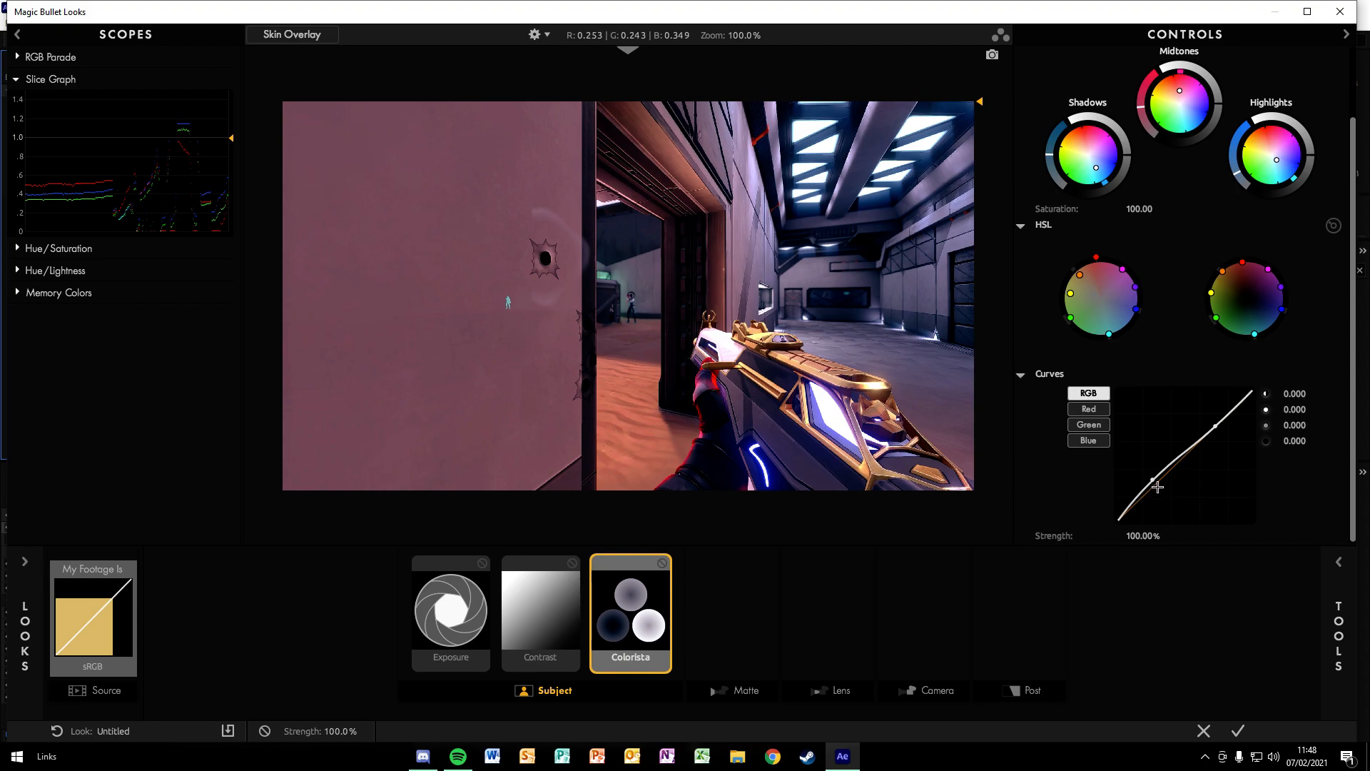
drag(1158, 486, 1153, 480)
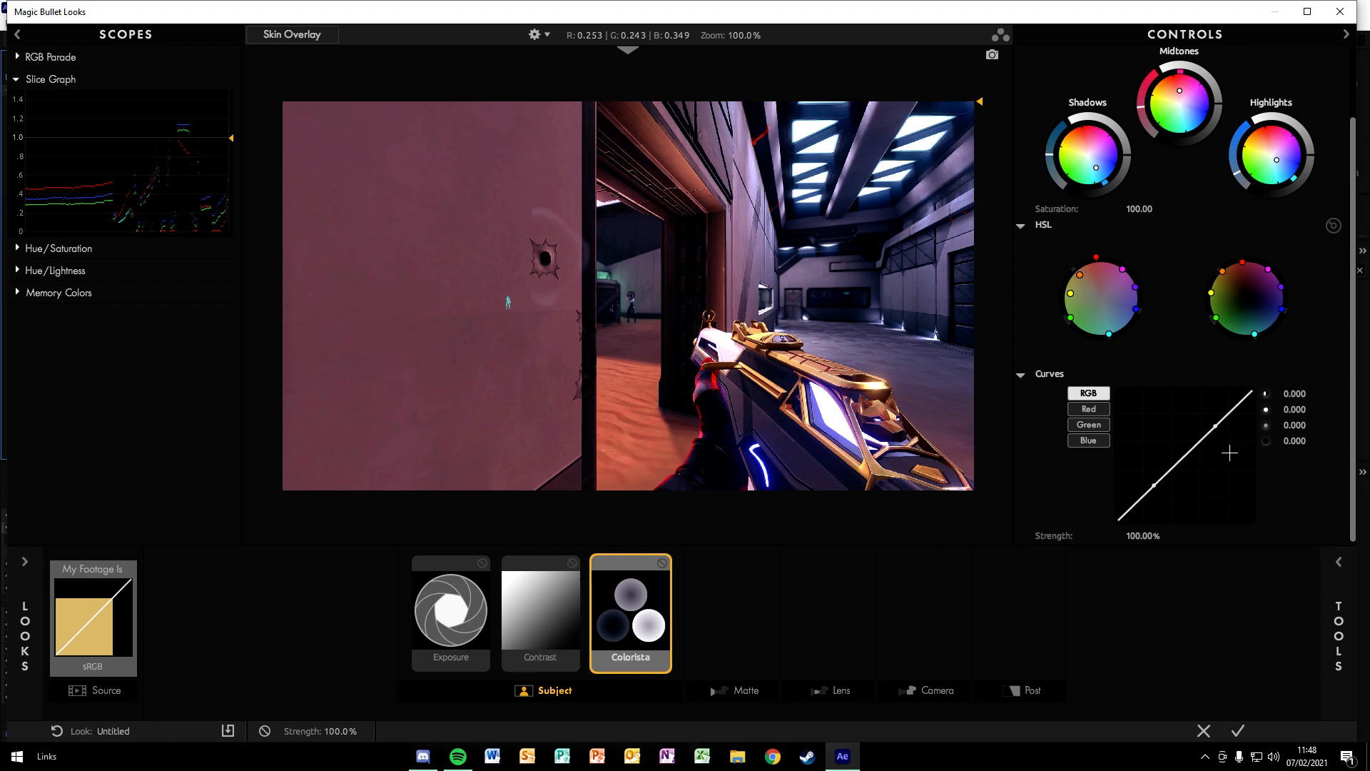
drag(1215, 426, 1212, 421)
drag(1154, 485, 1158, 487)
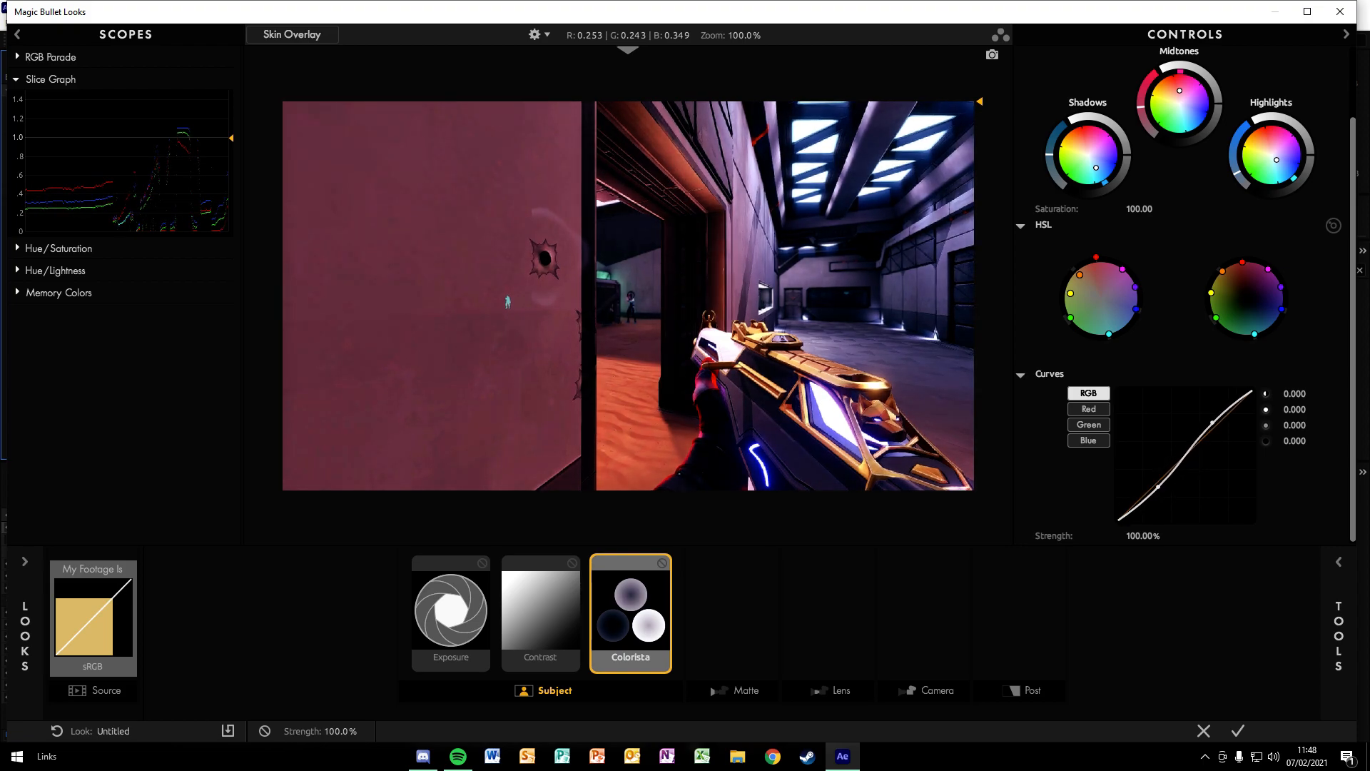
Add a Diffusion tool to the Matte stage and tint its color blue at about R 0.027, G 0.539, B 0.999
click(1335, 631)
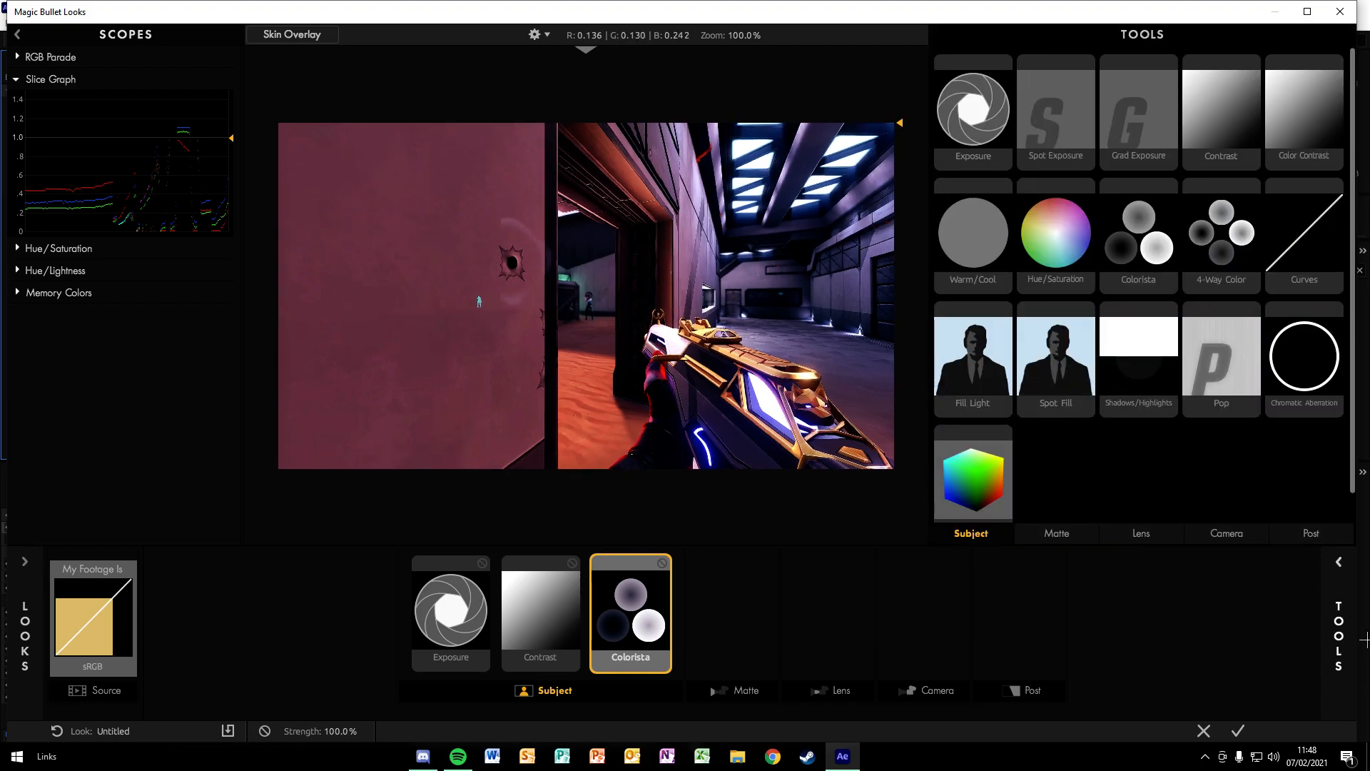
click(1057, 534)
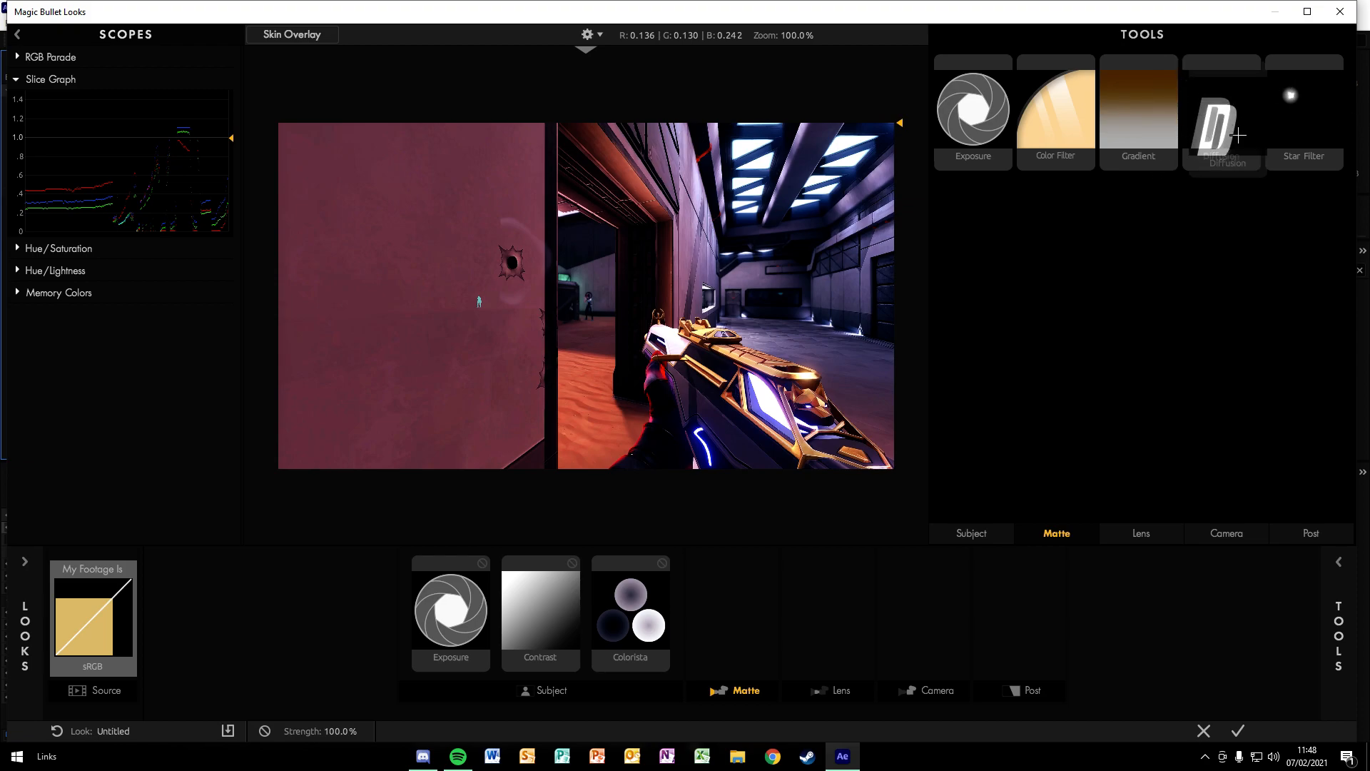
drag(1222, 143, 728, 621)
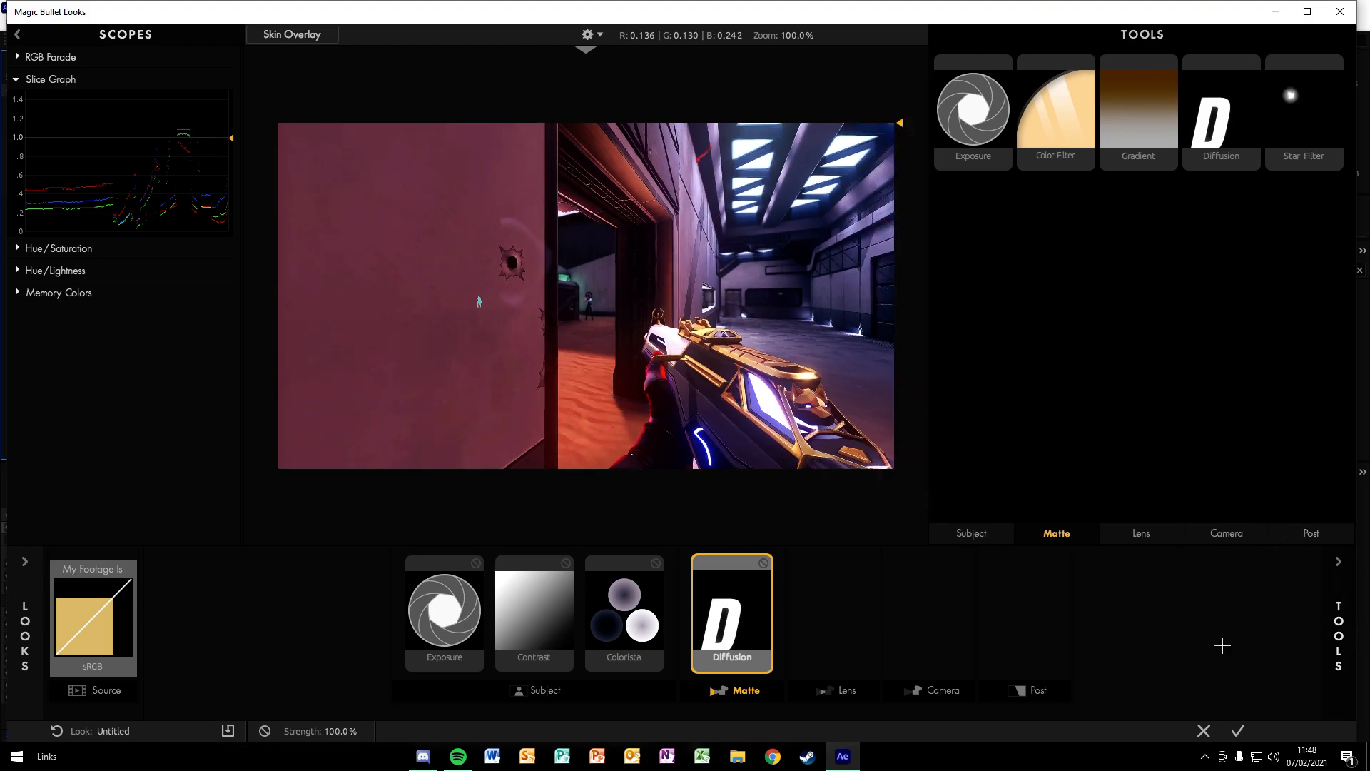
click(1329, 580)
drag(1245, 230, 1230, 262)
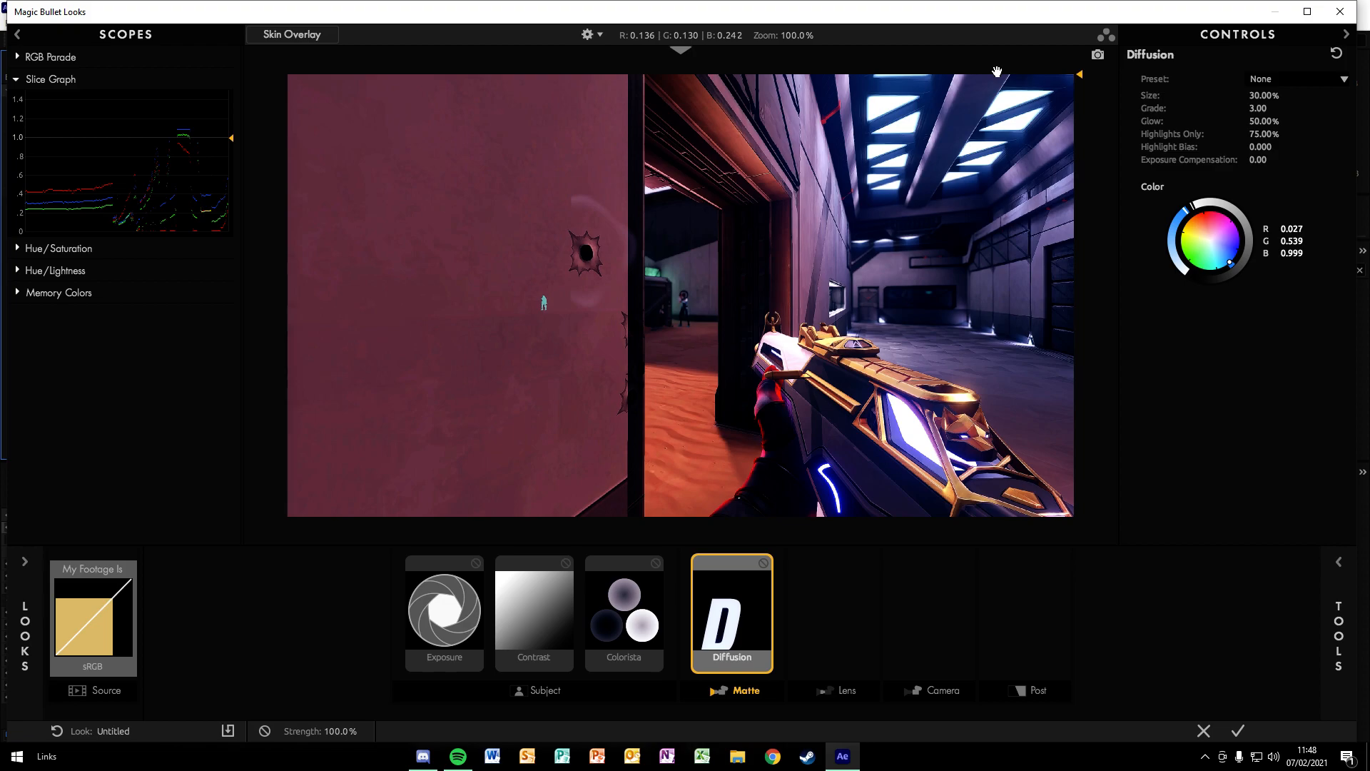
Try other sizes and tints for the Diffusion tool and leave its color at about R 0.027, G 0.312, B 0.999
mouse_move(1265, 96)
mouse_down()
mouse_move(1355, 96)
mouse_move(1249, 96)
mouse_up()
key(ctrl+z)
drag(1234, 267, 1180, 230)
key(ctrl+z)
drag(1232, 267, 1211, 240)
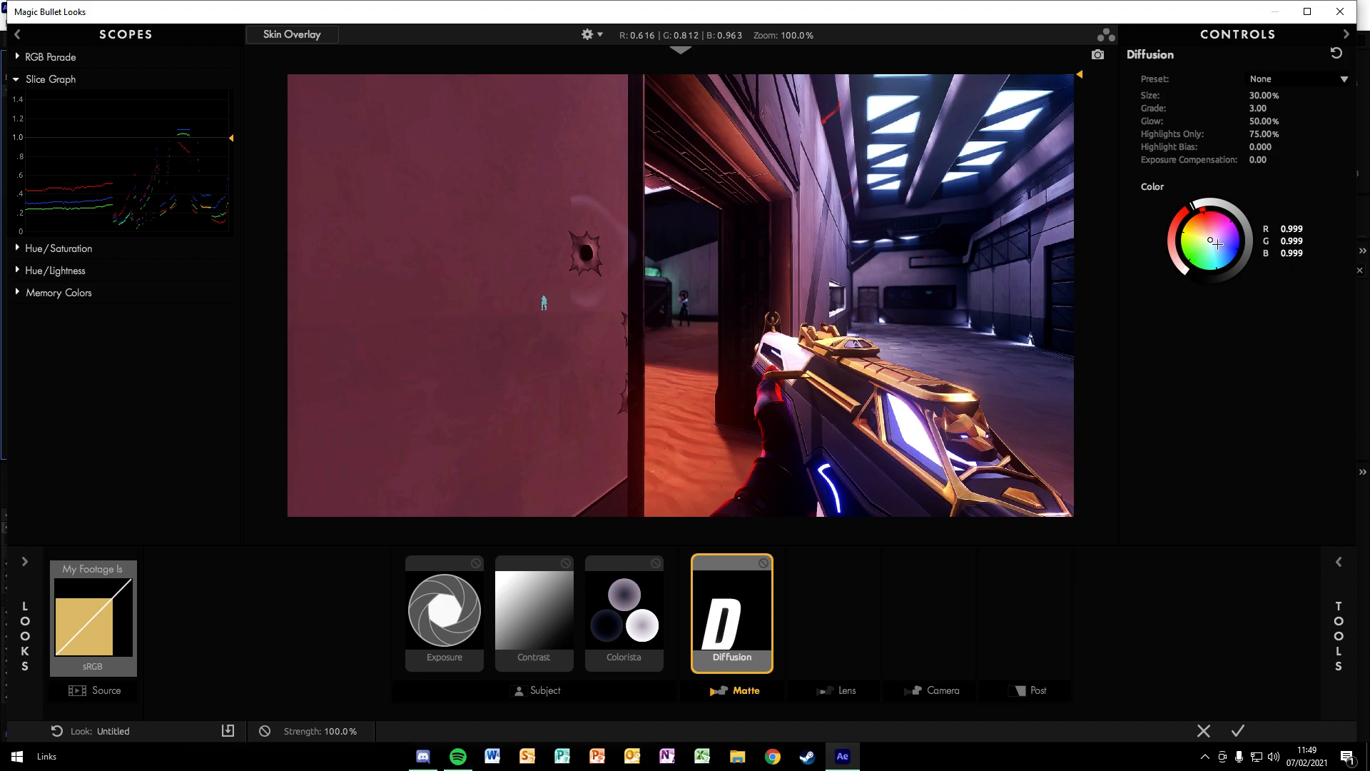
key(ctrl+z)
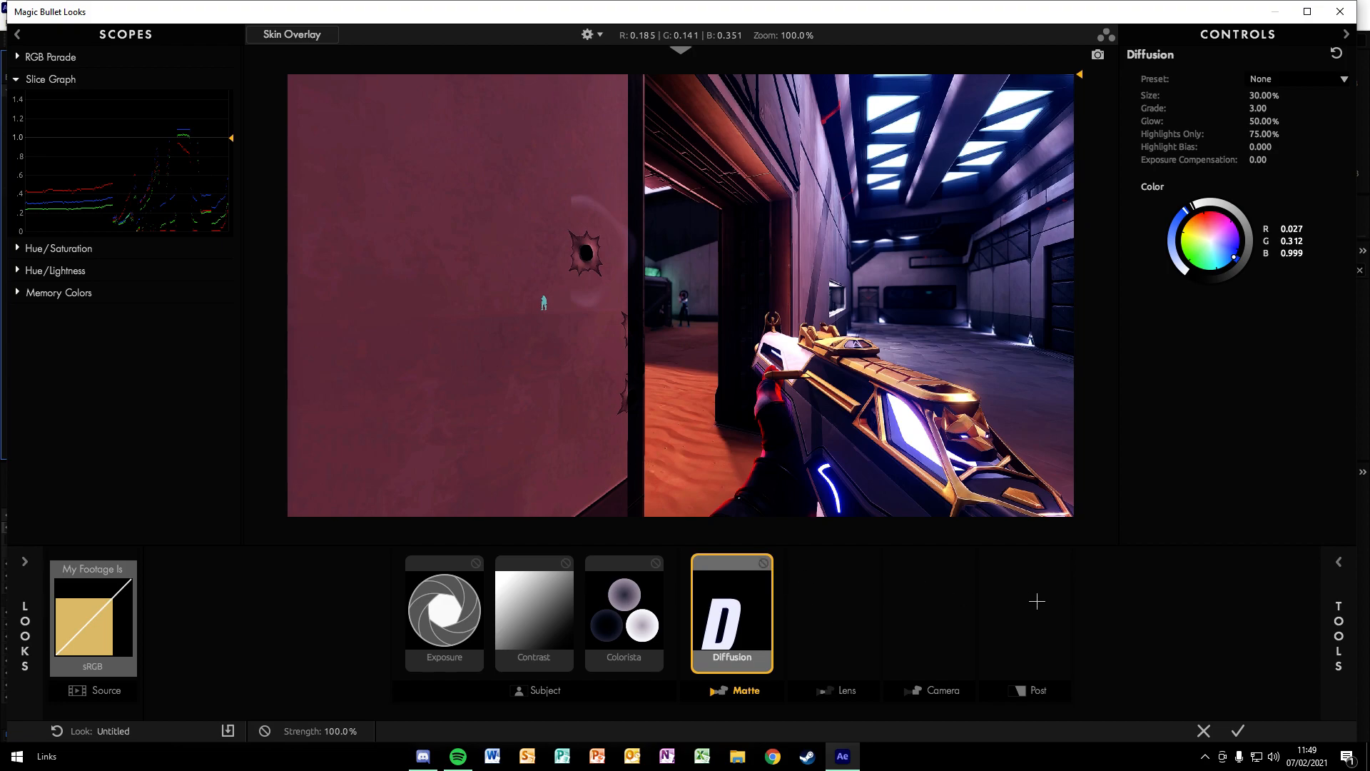
Compare the image with Diffusion off and on, and set Glow to 32%, Highlights Only to 78.4%, Highlight Bias to -0.948 and Exposure Compensation to +0.60
click(763, 563)
click(763, 563)
click(763, 564)
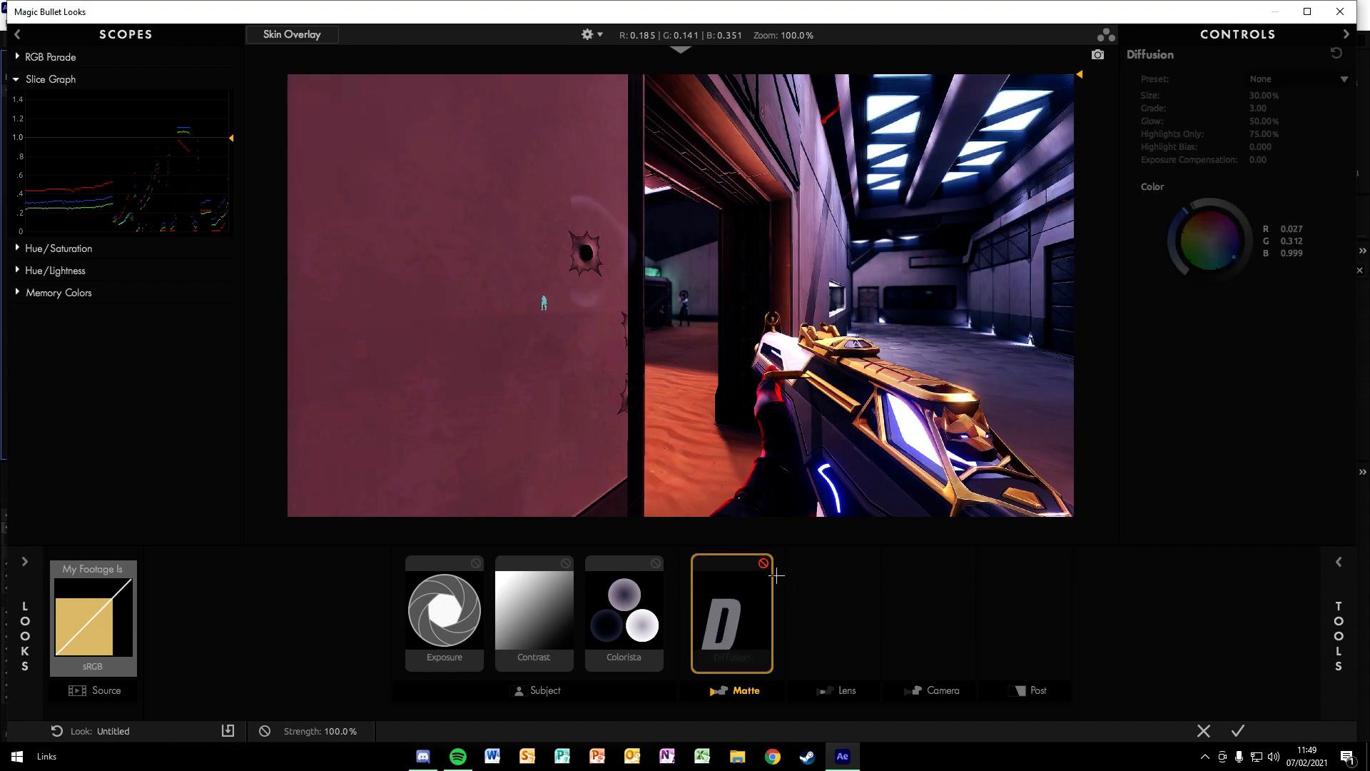
click(763, 564)
click(763, 563)
click(763, 563)
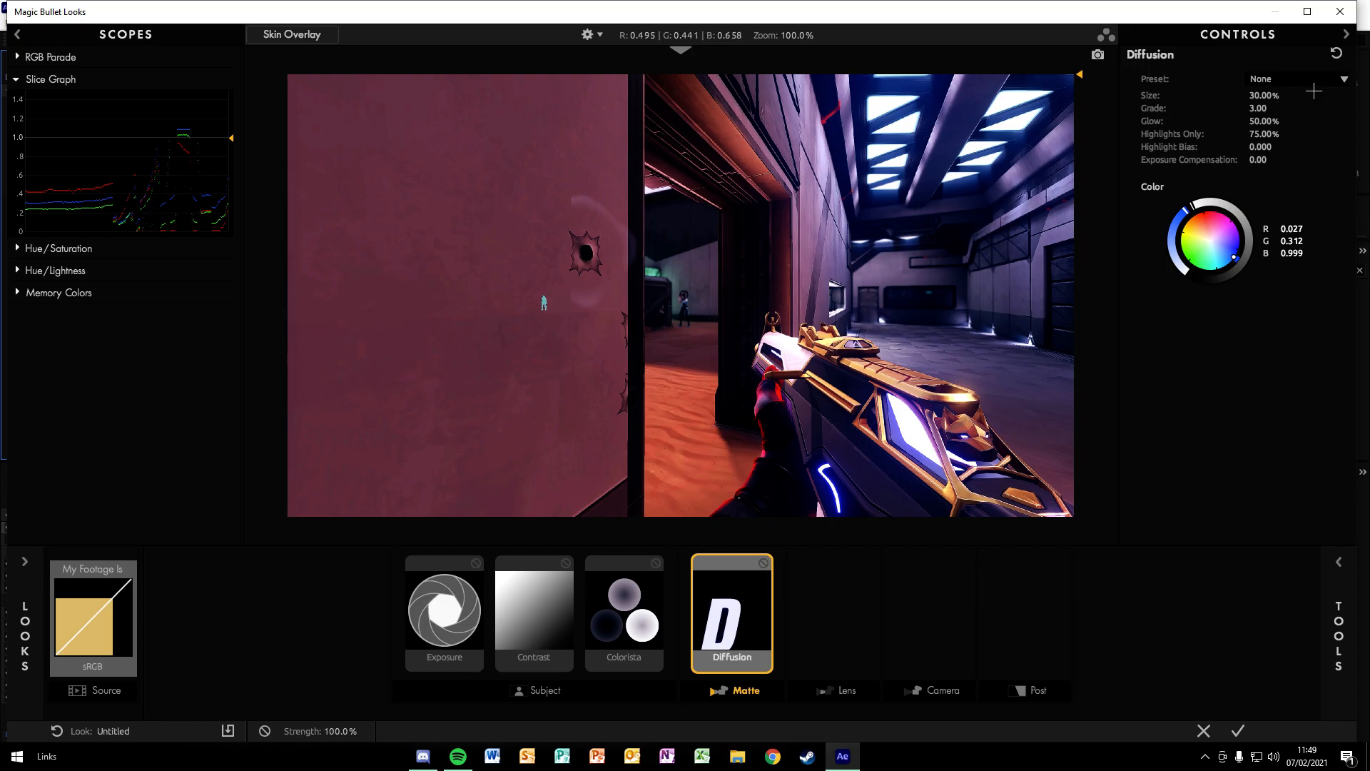
drag(1259, 160, 1247, 121)
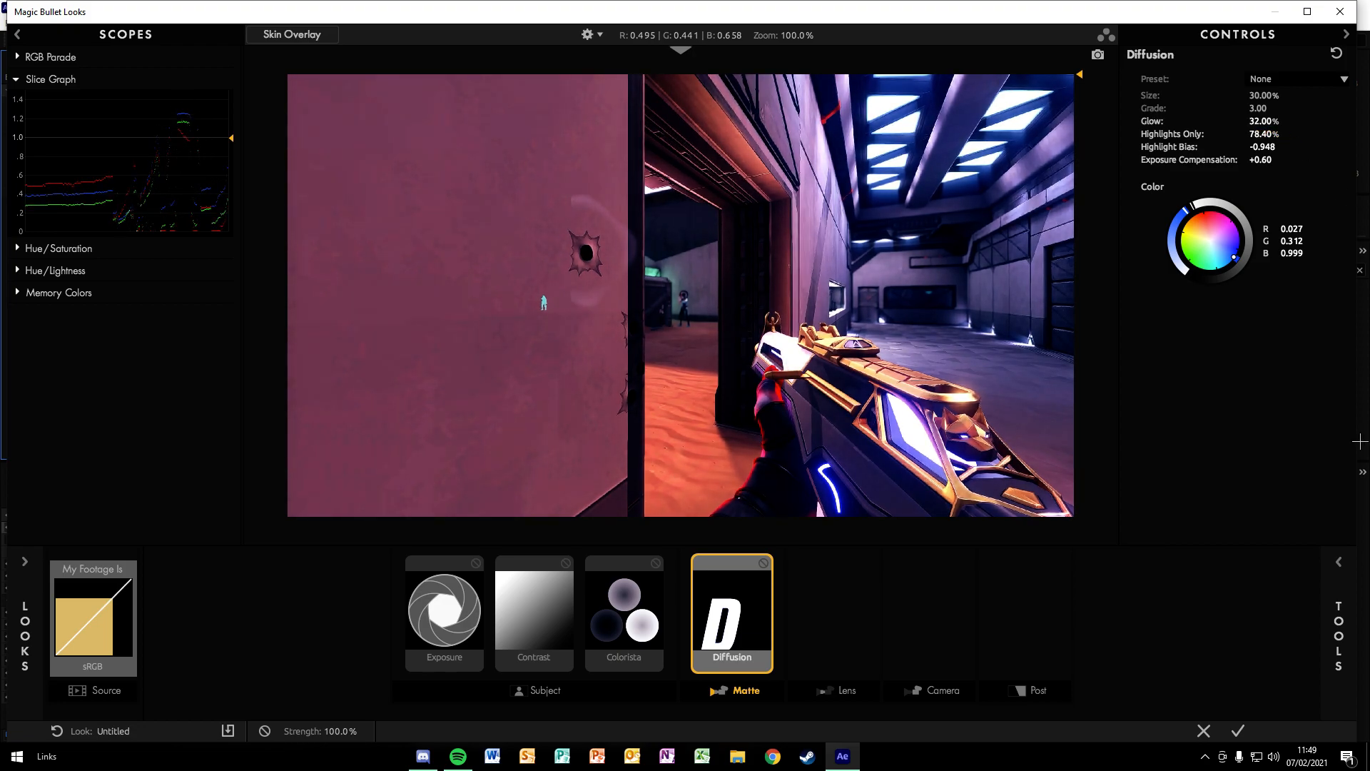
Add a Chromatic Aberration tool to the Lens stage and show its controls
click(1339, 563)
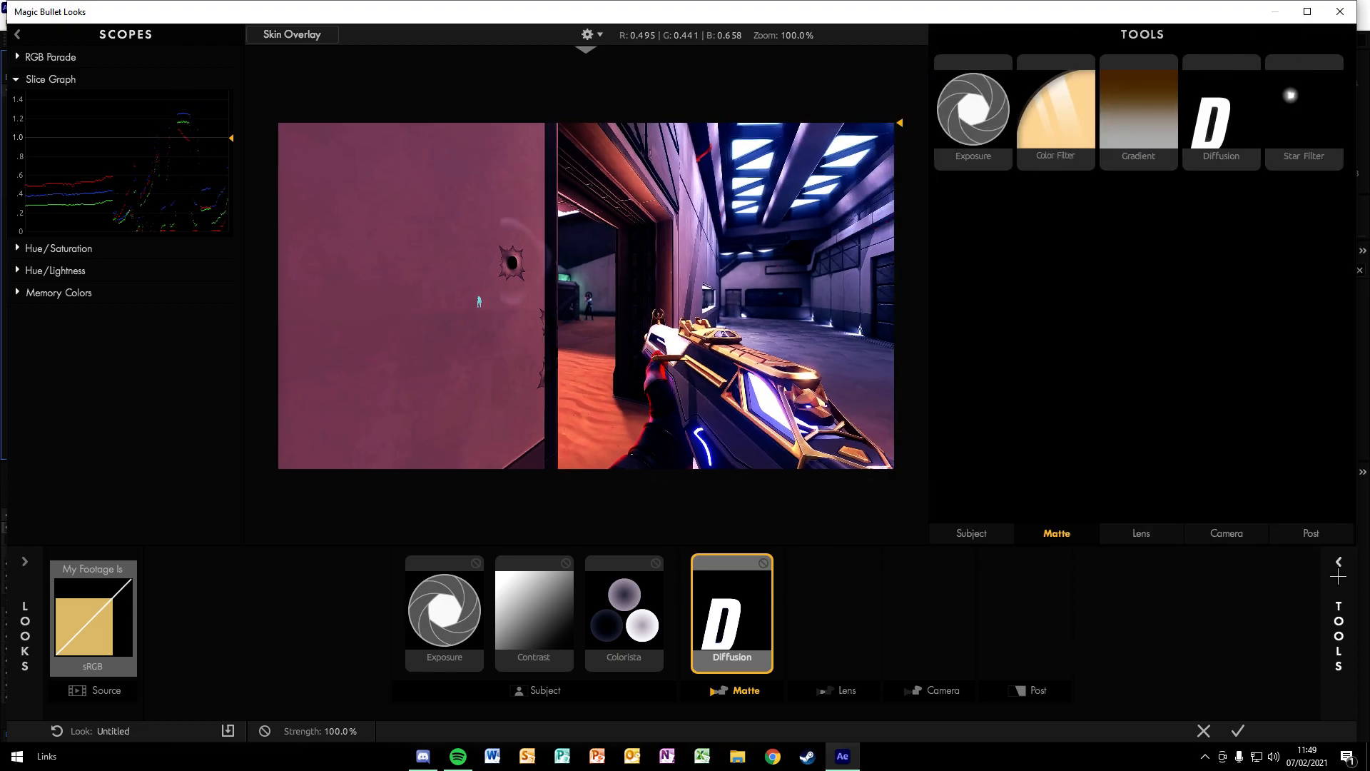
click(1142, 535)
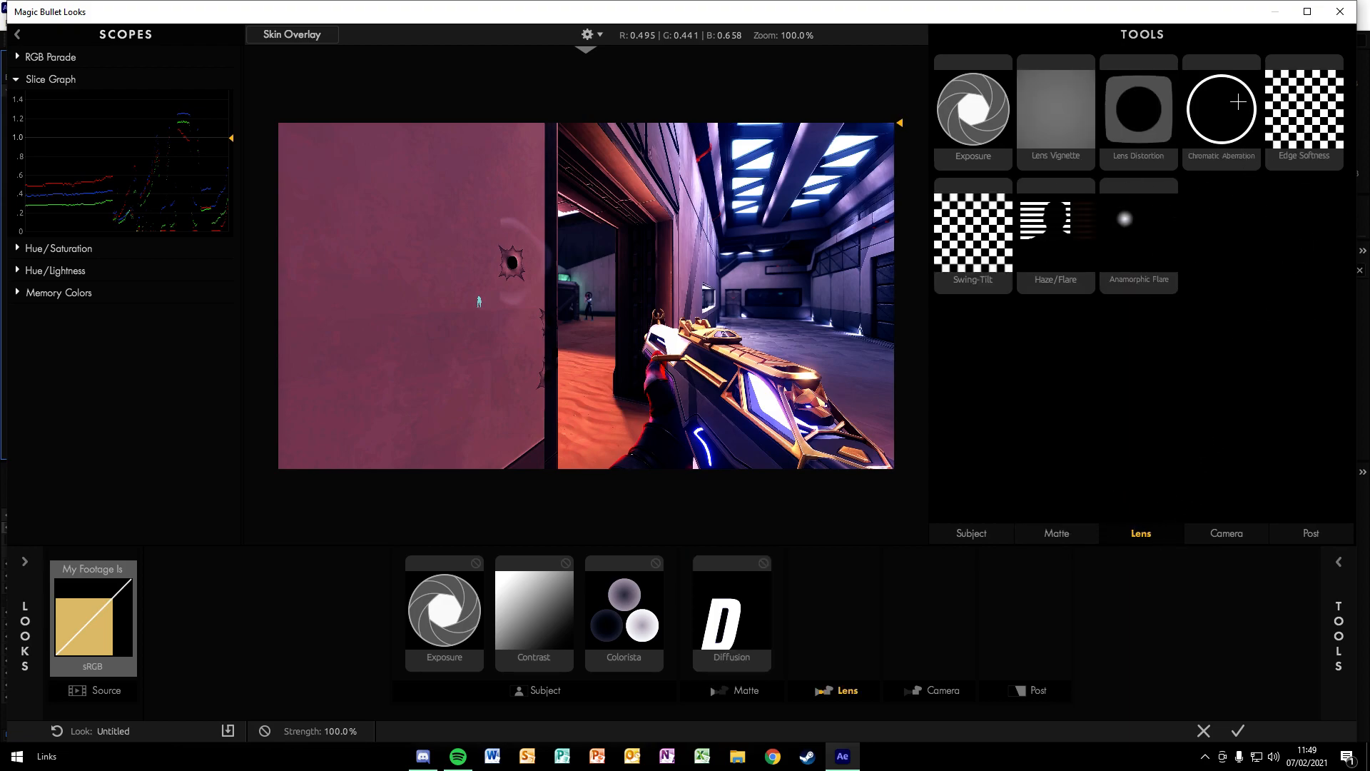
drag(1228, 114, 1000, 603)
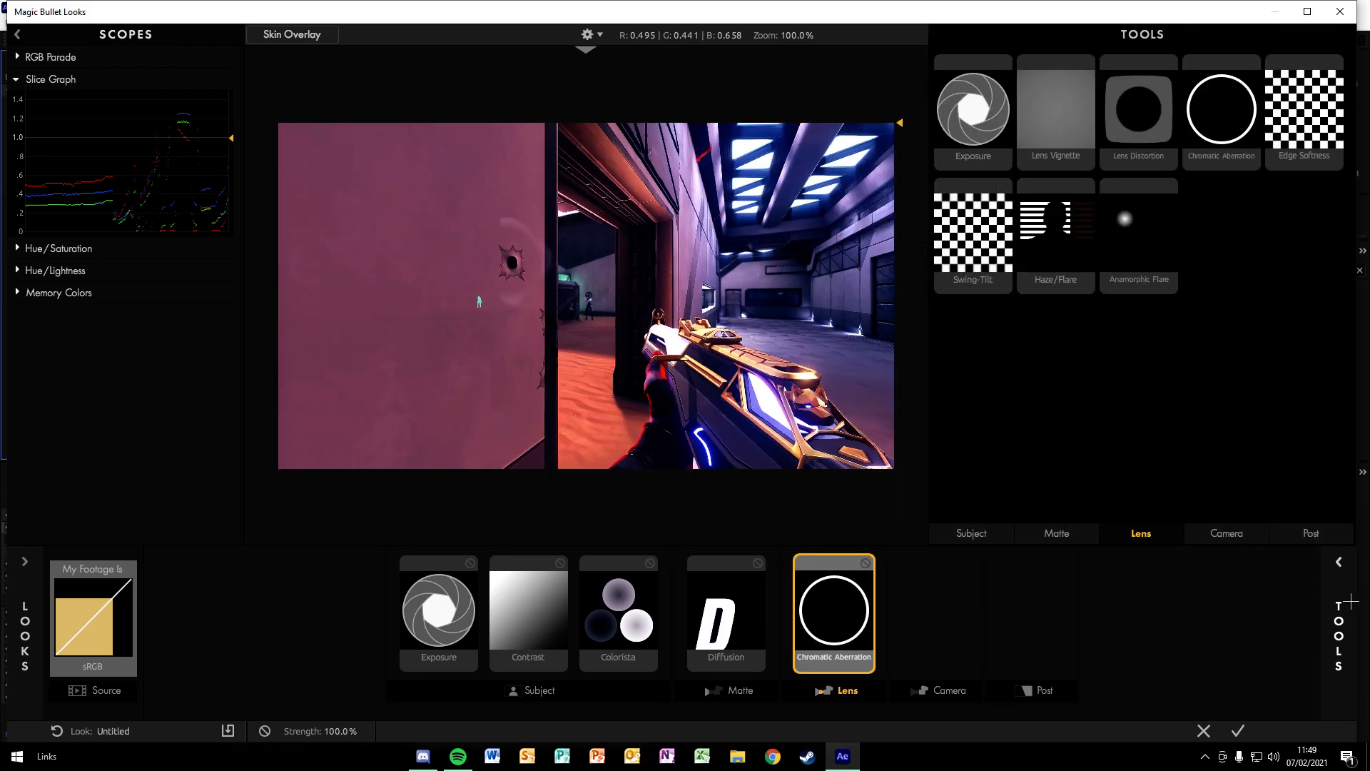
click(1339, 595)
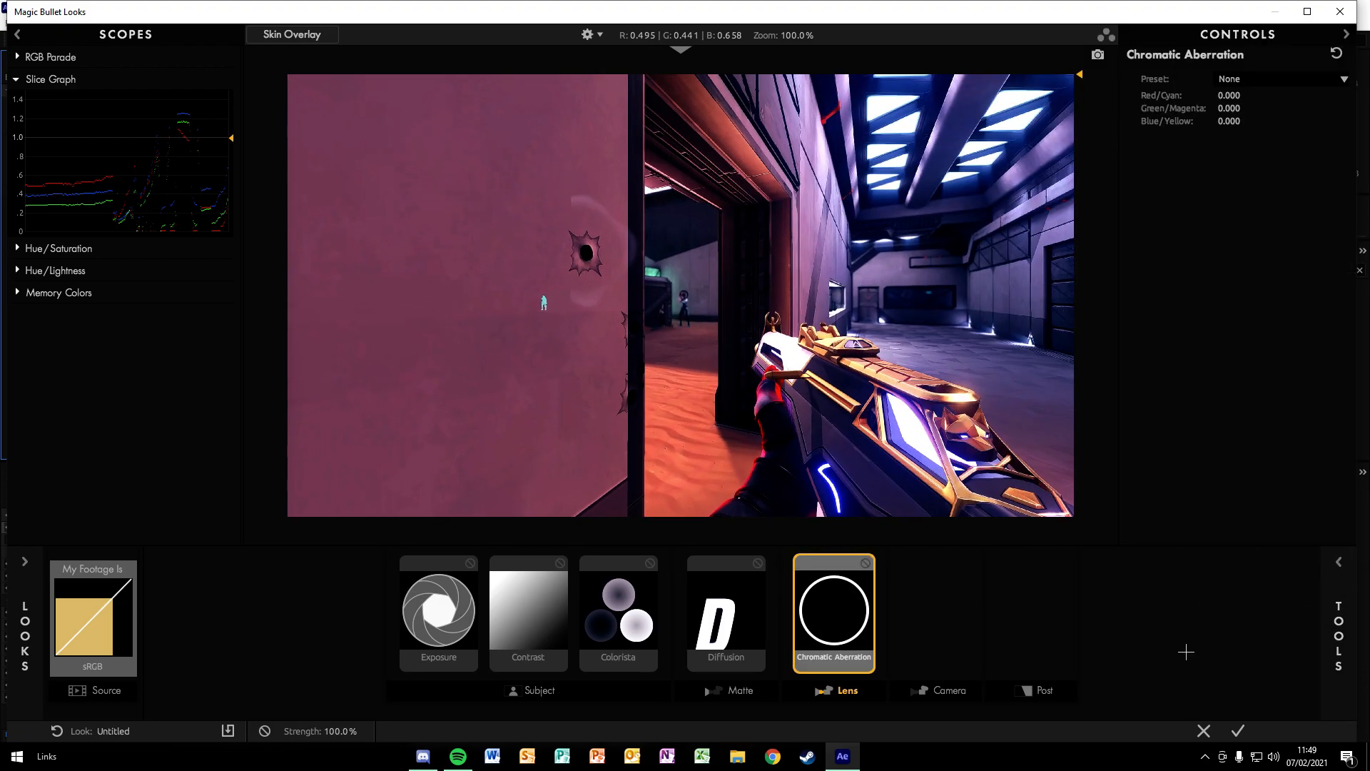
Try Chromatic Aberration with Red/Cyan at +1.820 and Green/Magenta at -2.420, and undo both changes
mouse_move(1230, 100)
mouse_down()
mouse_move(1288, 101)
mouse_move(1274, 101)
mouse_move(1259, 138)
mouse_move(1207, 107)
mouse_move(1233, 109)
mouse_up()
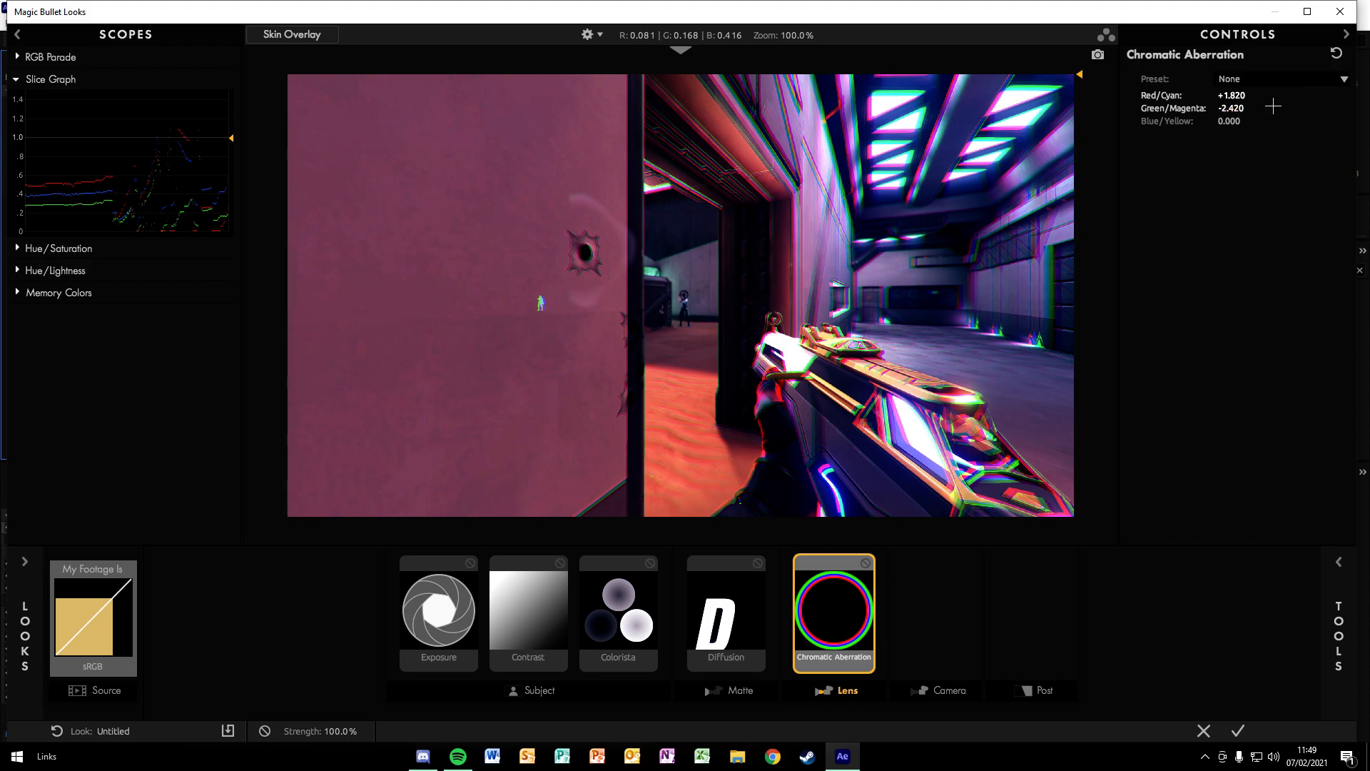
key(ctrl+z)
key(ctrl+z)
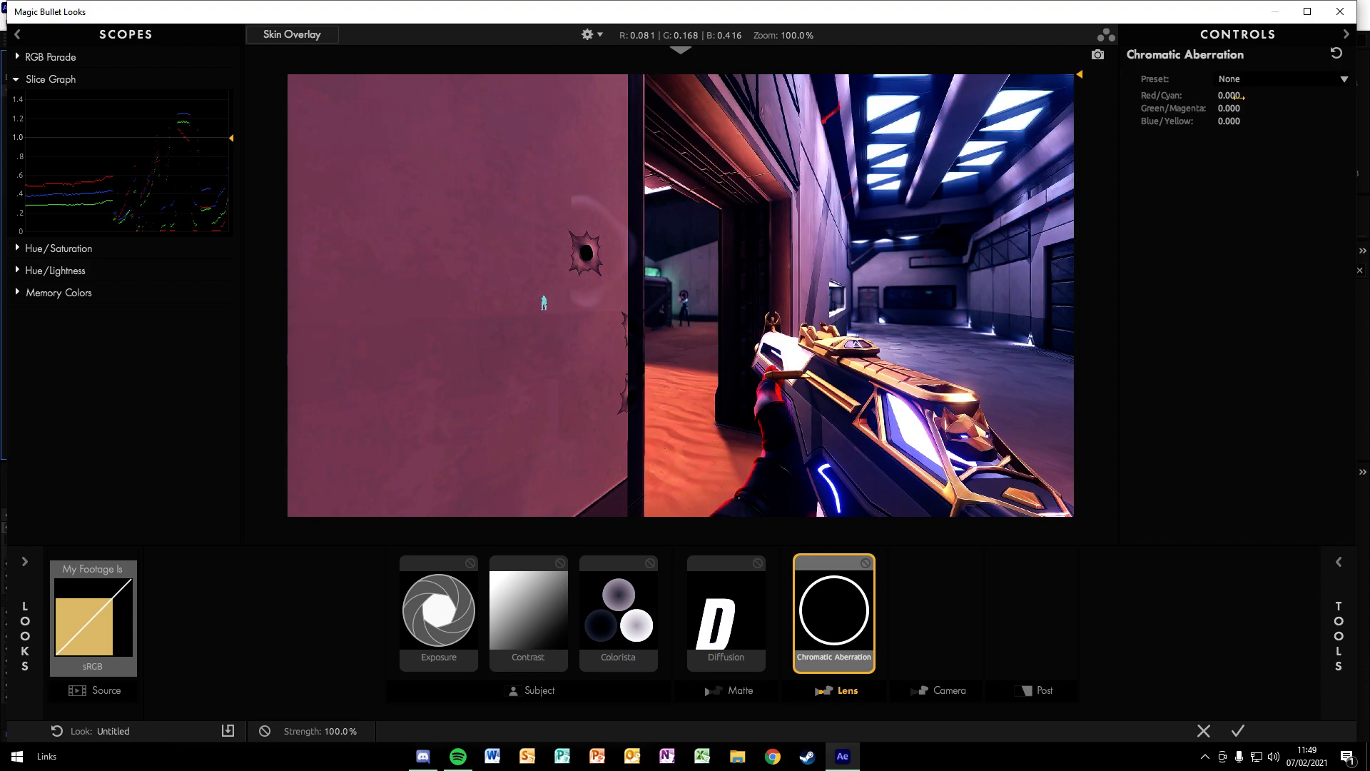
Set the Chromatic Aberration to Red/Cyan +0.640, Green/Magenta +2.280 and Blue/Yellow +0.750
drag(1229, 95, 1244, 96)
drag(1309, 117, 876, 110)
drag(1197, 115, 1084, 146)
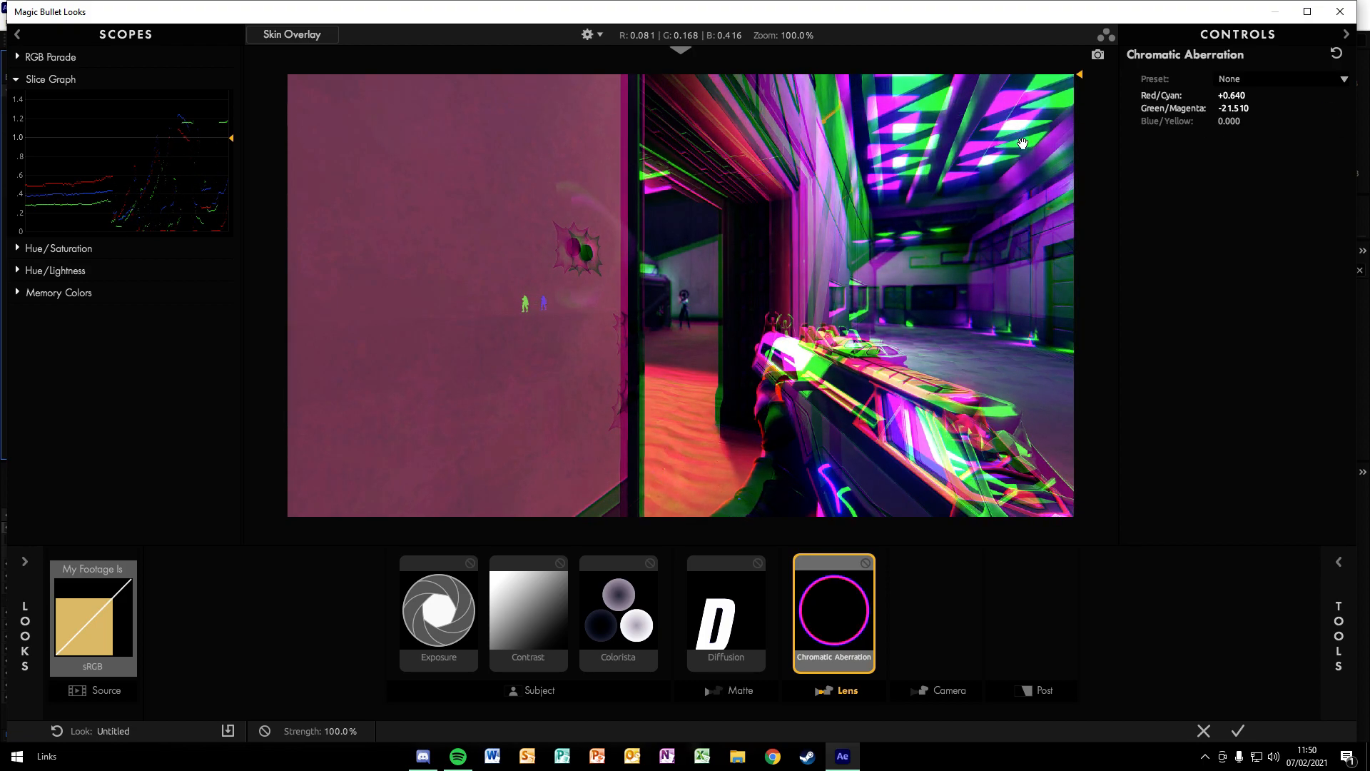
double_click(1242, 109)
mouse_move(1238, 114)
mouse_down()
mouse_move(1278, 113)
mouse_move(1232, 130)
mouse_up()
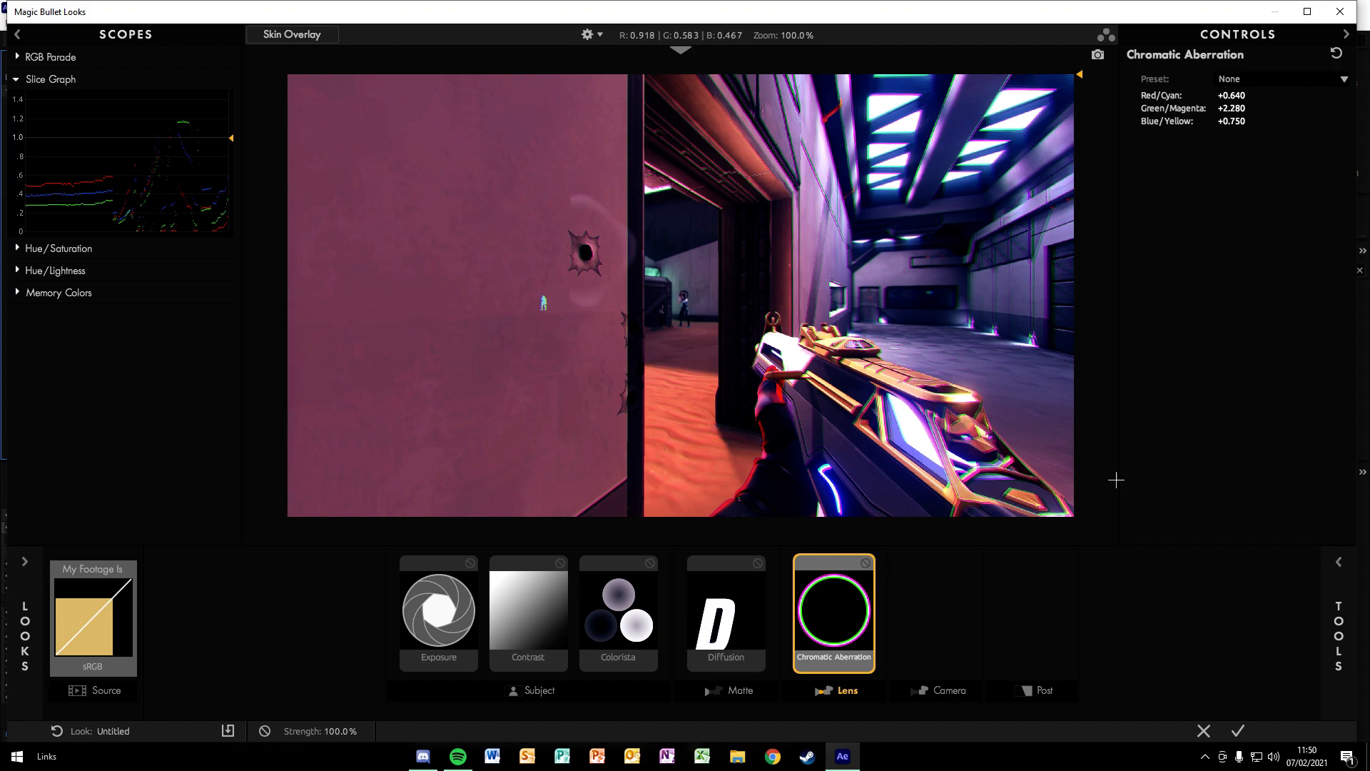
Add a Lens Vignette tool to the Lens stage after Chromatic Aberration and show its controls
click(1336, 602)
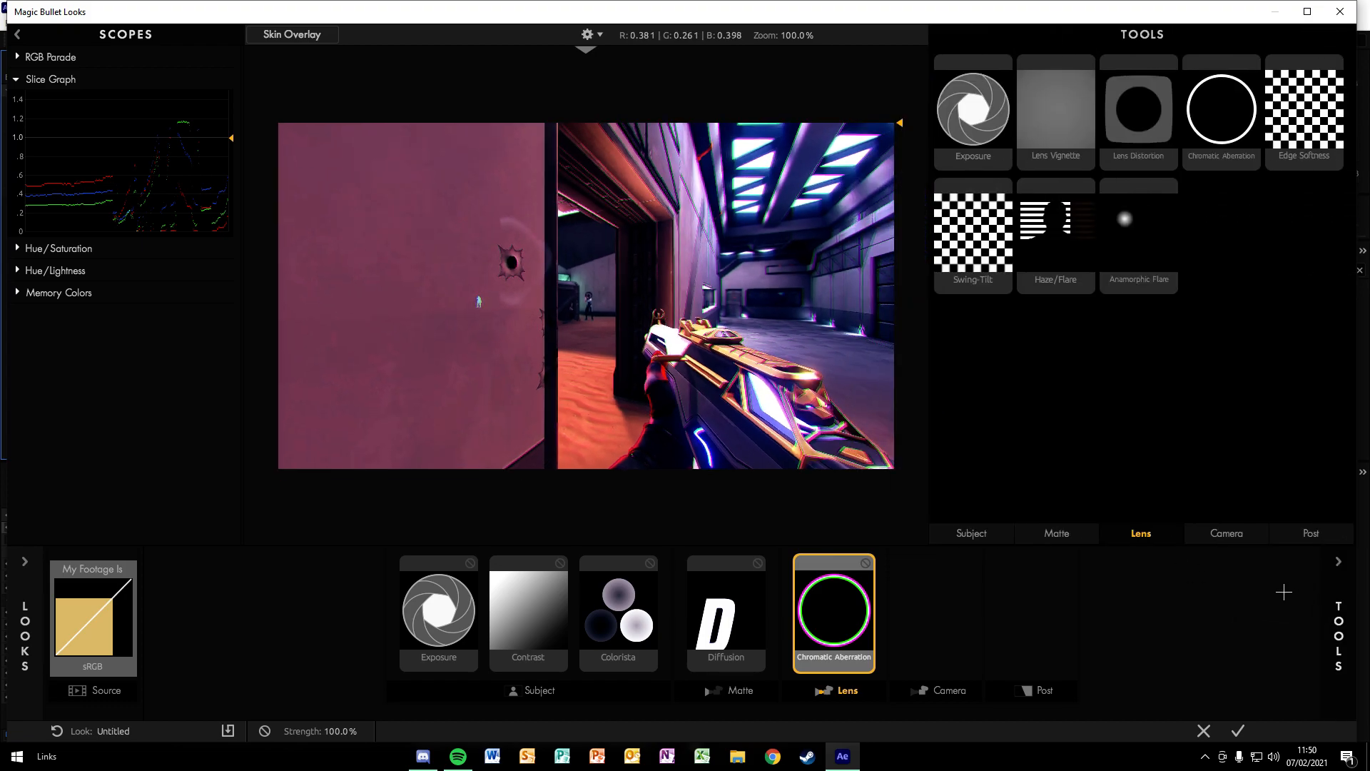
drag(1062, 108, 881, 613)
click(1336, 606)
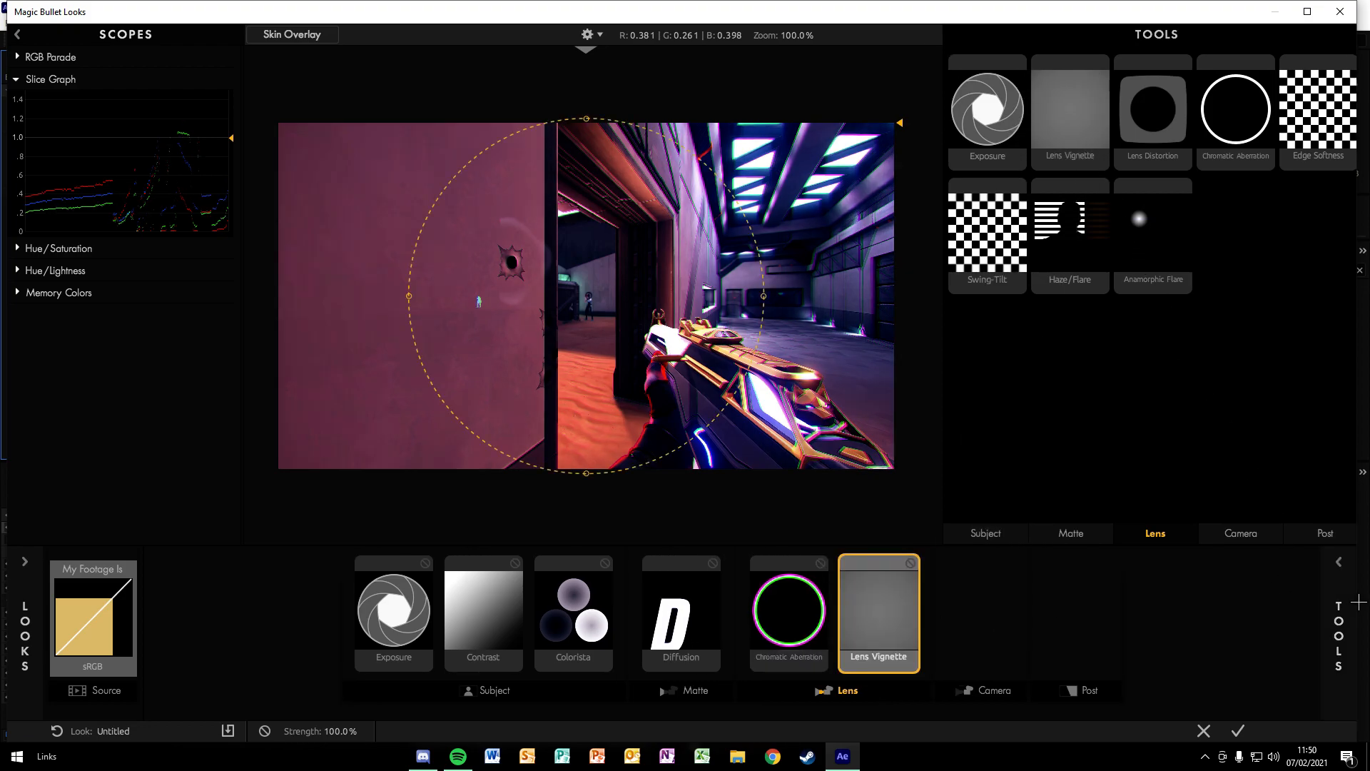
Compare the image with the Lens Vignette off and on, and set Vignette to 69% and Amount to +30.8%
click(912, 564)
click(911, 564)
click(911, 564)
click(911, 564)
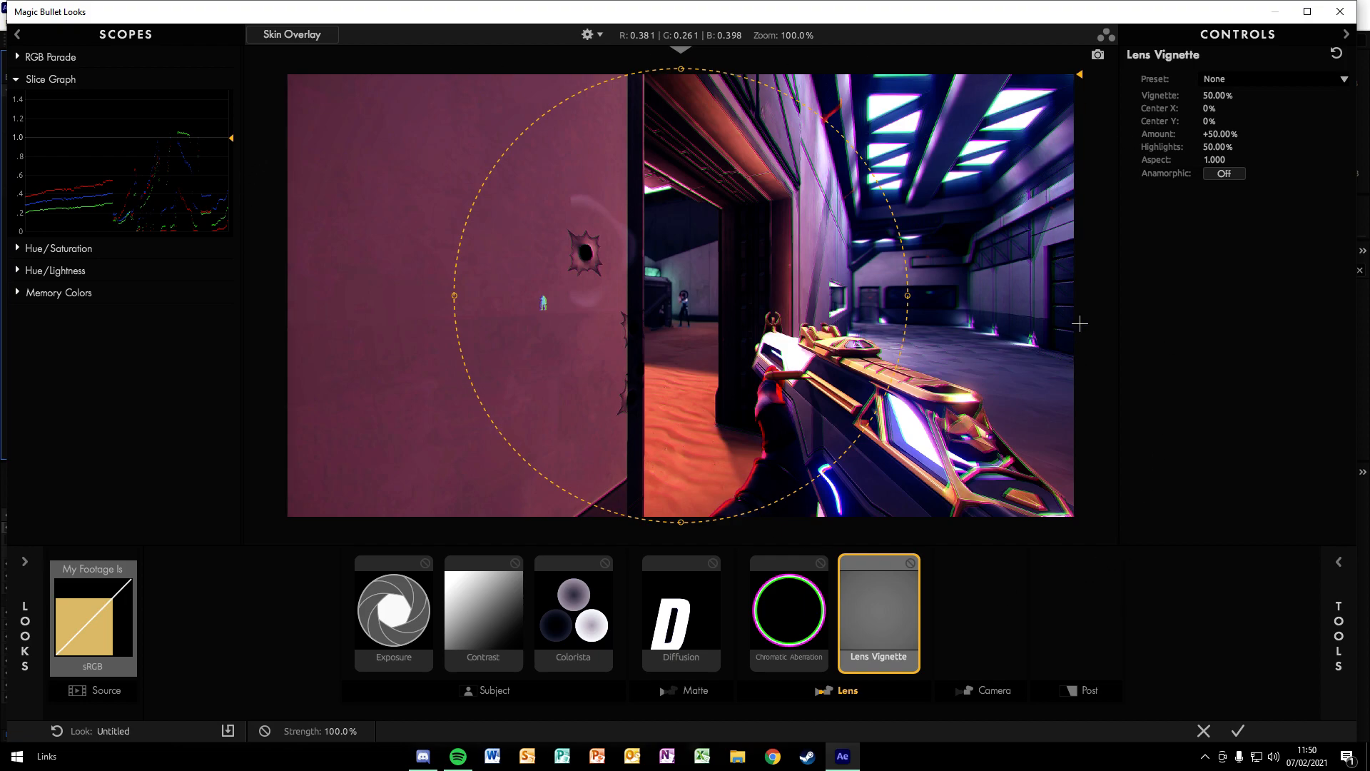
drag(1244, 96, 1229, 139)
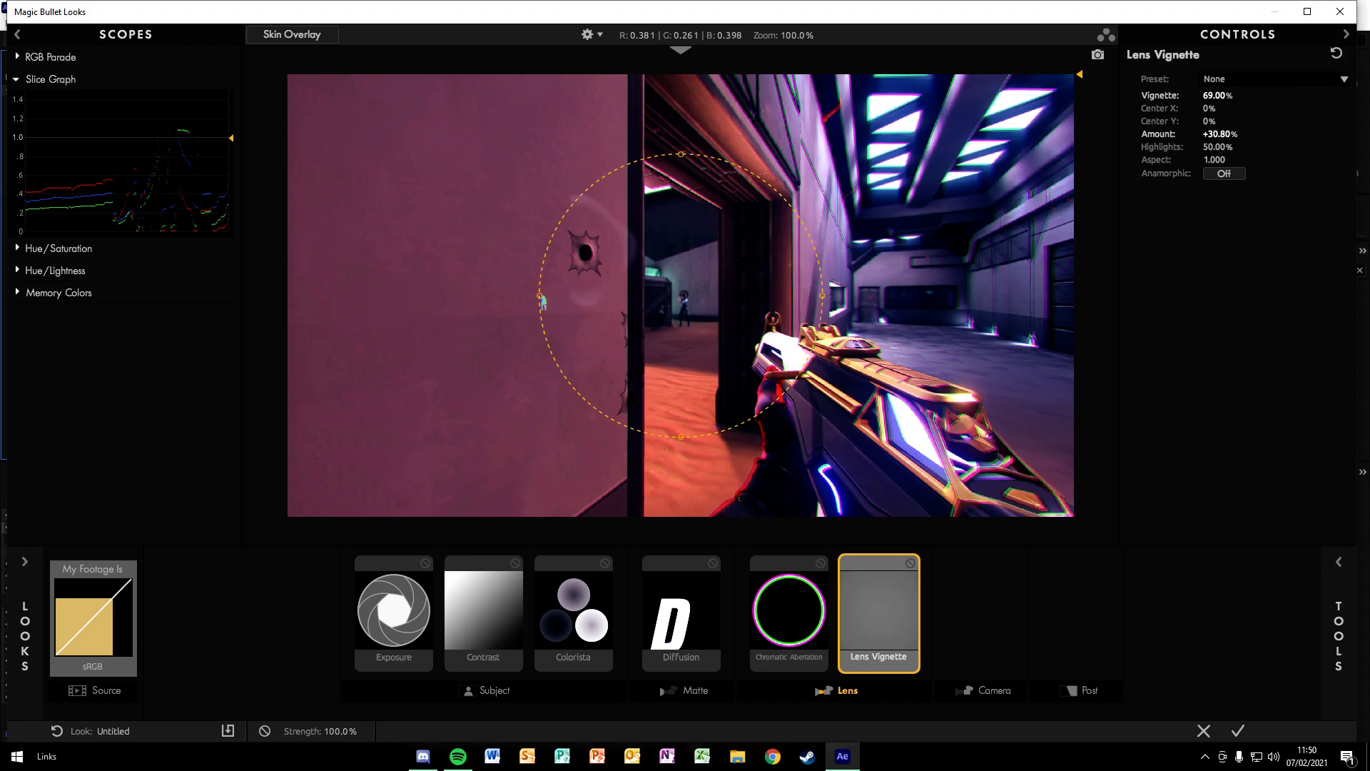
Add a LUT tool to the Camera stage and show its controls
click(1339, 635)
click(1242, 536)
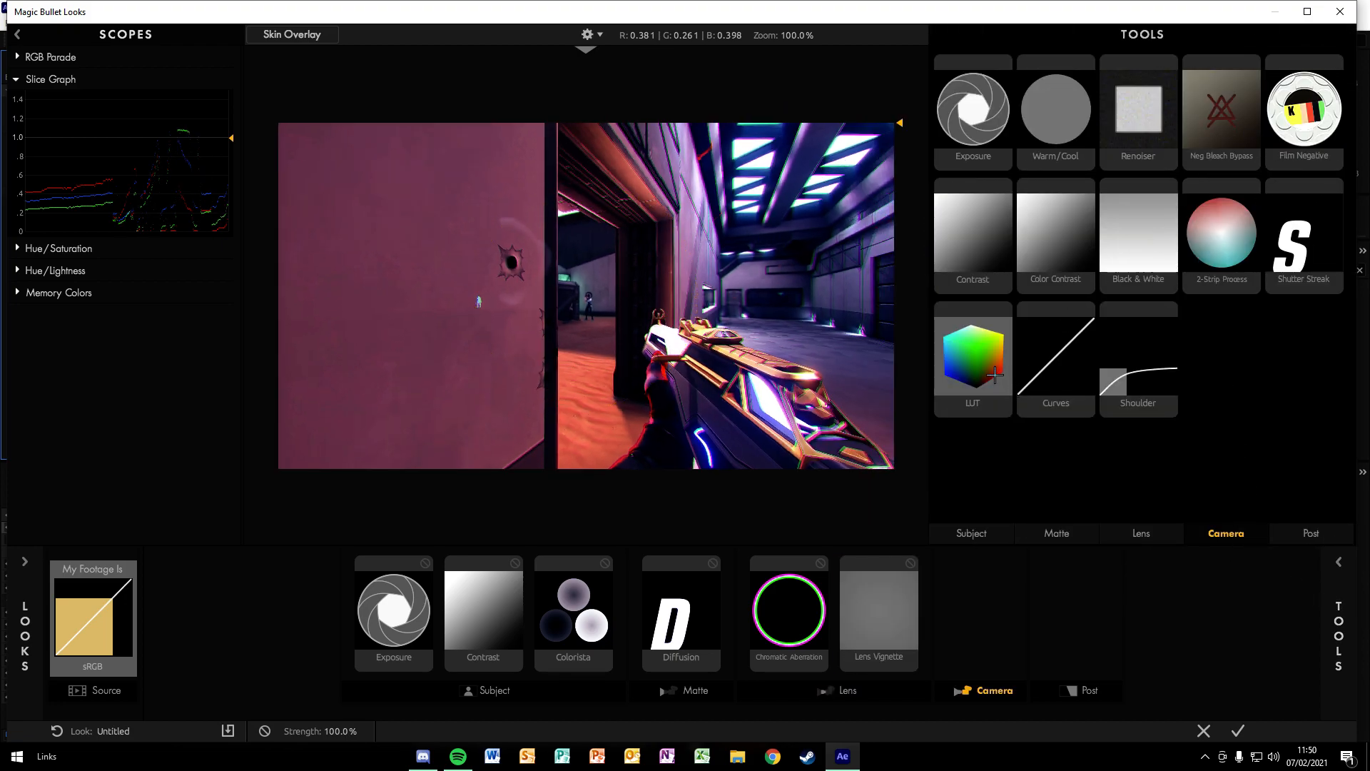
drag(997, 369, 1011, 620)
click(1339, 617)
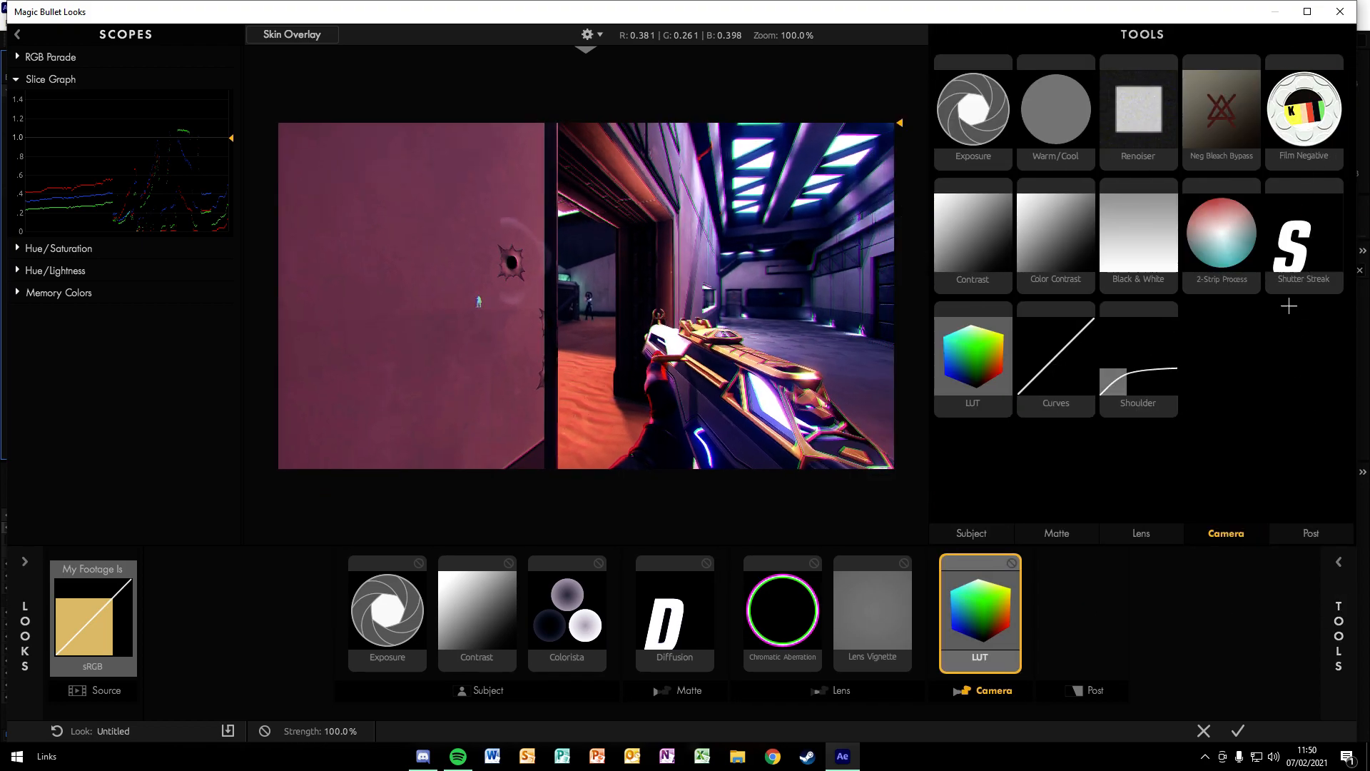
click(1351, 566)
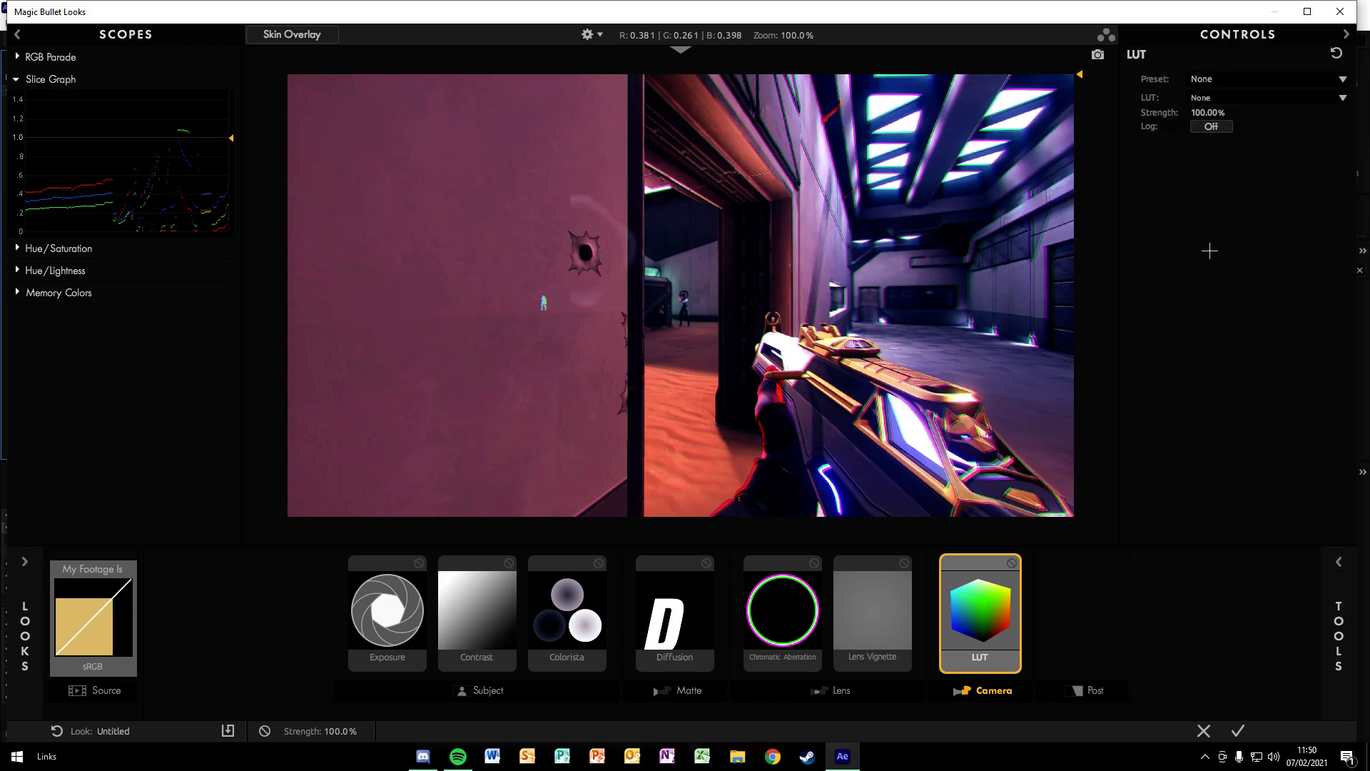
Try out the Bloodbag, Blue Unity and Dade LUTs on the footage
click(1249, 80)
click(1317, 170)
click(1221, 103)
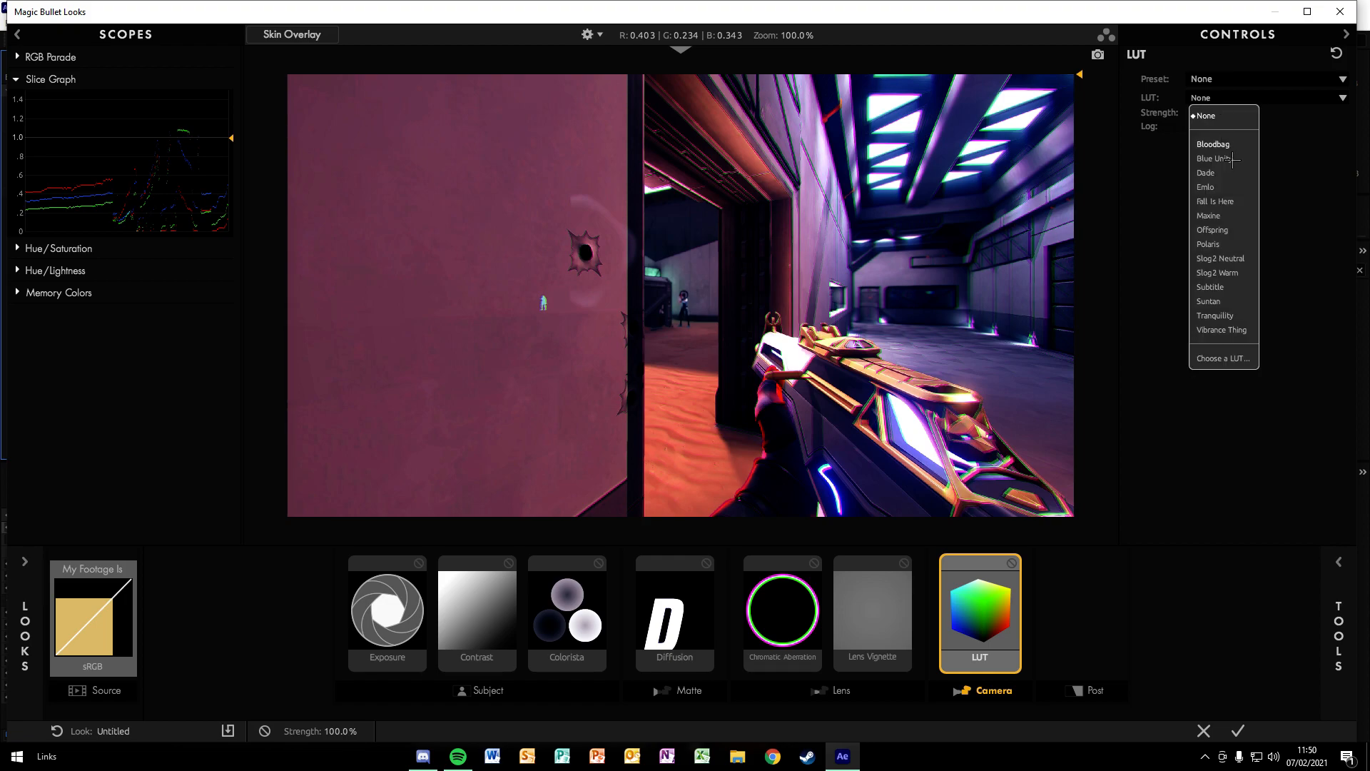
click(1231, 147)
click(1235, 95)
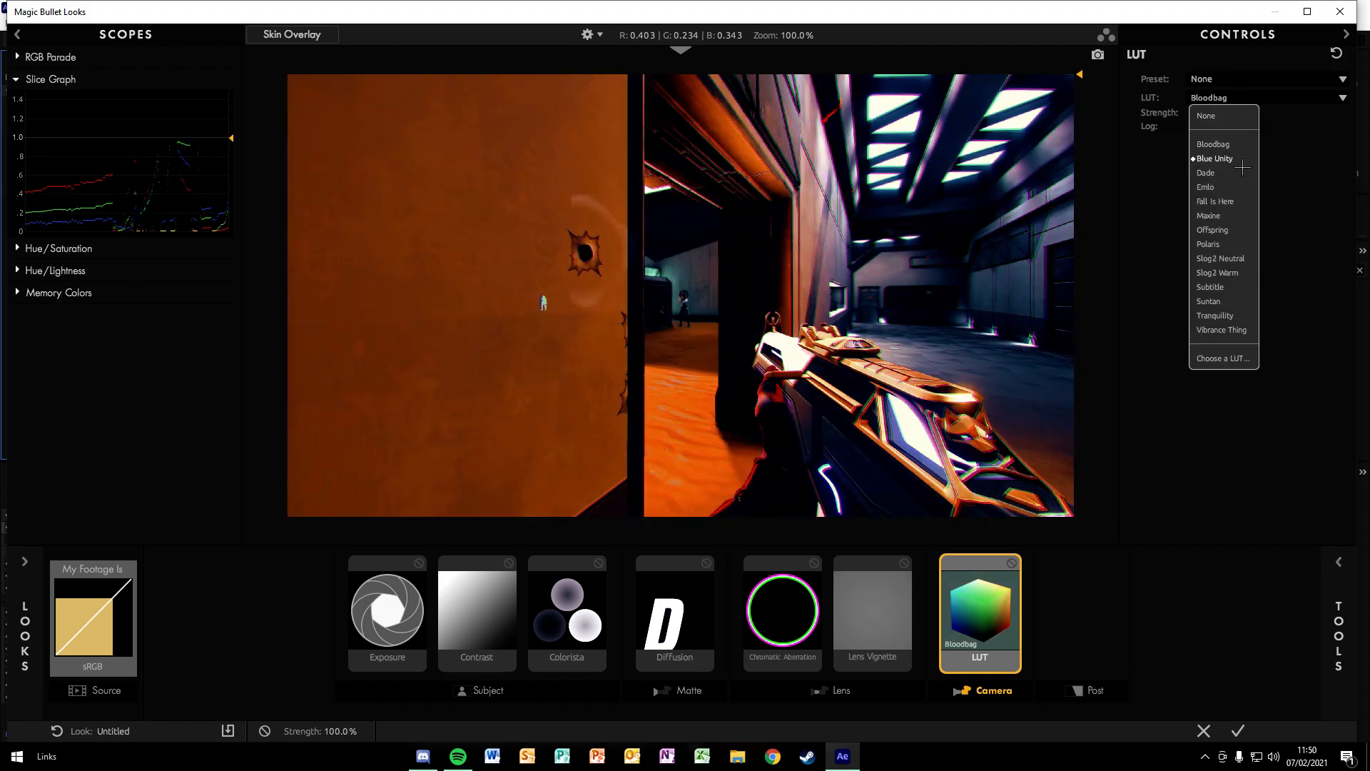
click(1230, 159)
click(1233, 100)
click(1231, 187)
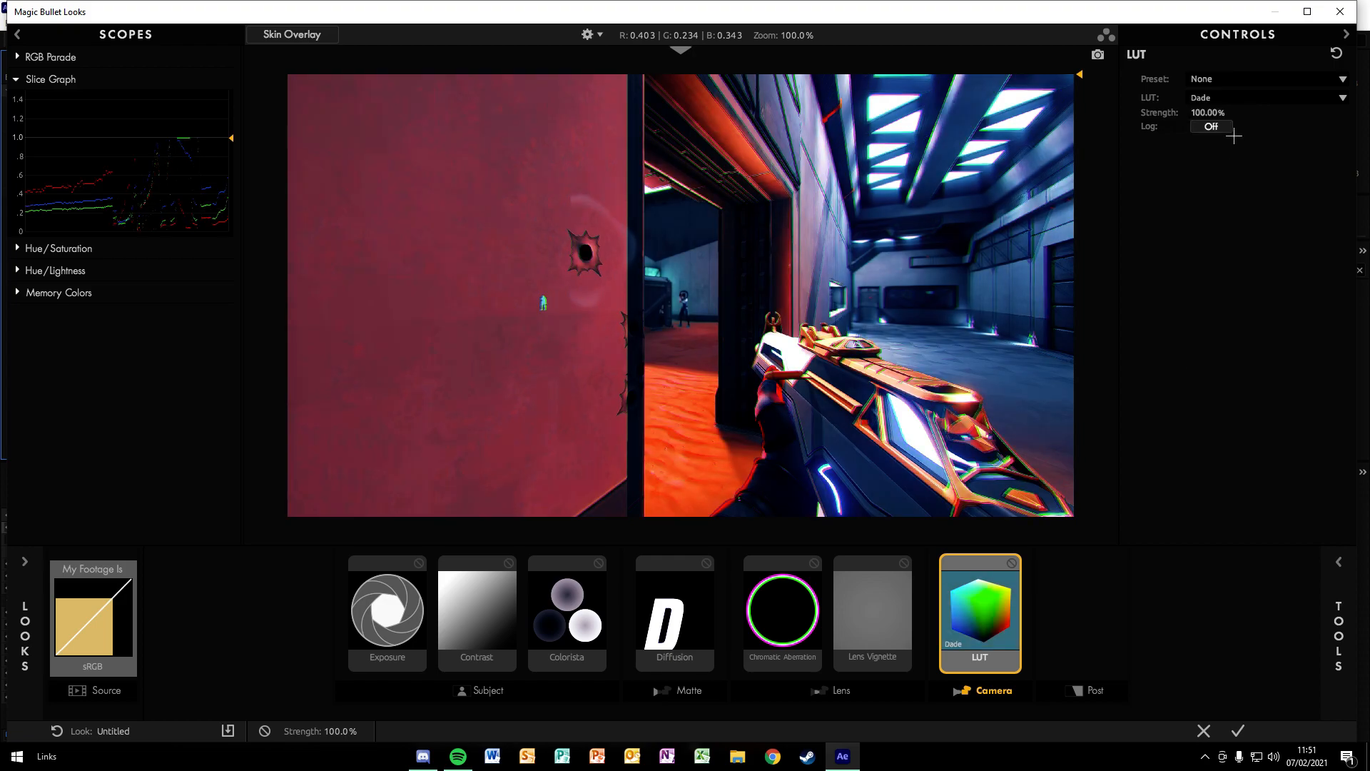
Apply the Fall Is Here LUT at 38% strength and compare the image with it off and on
click(1235, 100)
click(1239, 208)
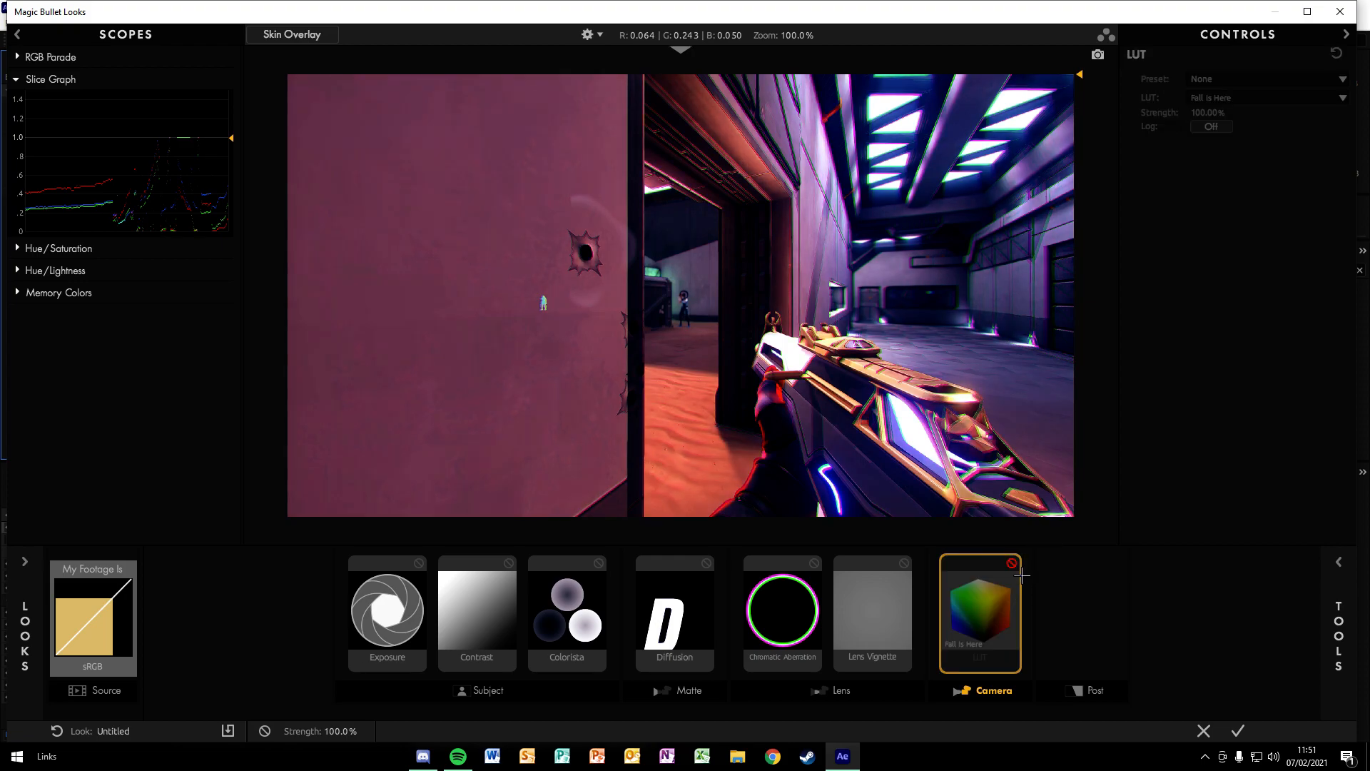
drag(1022, 575, 460, 589)
drag(723, 623, 989, 607)
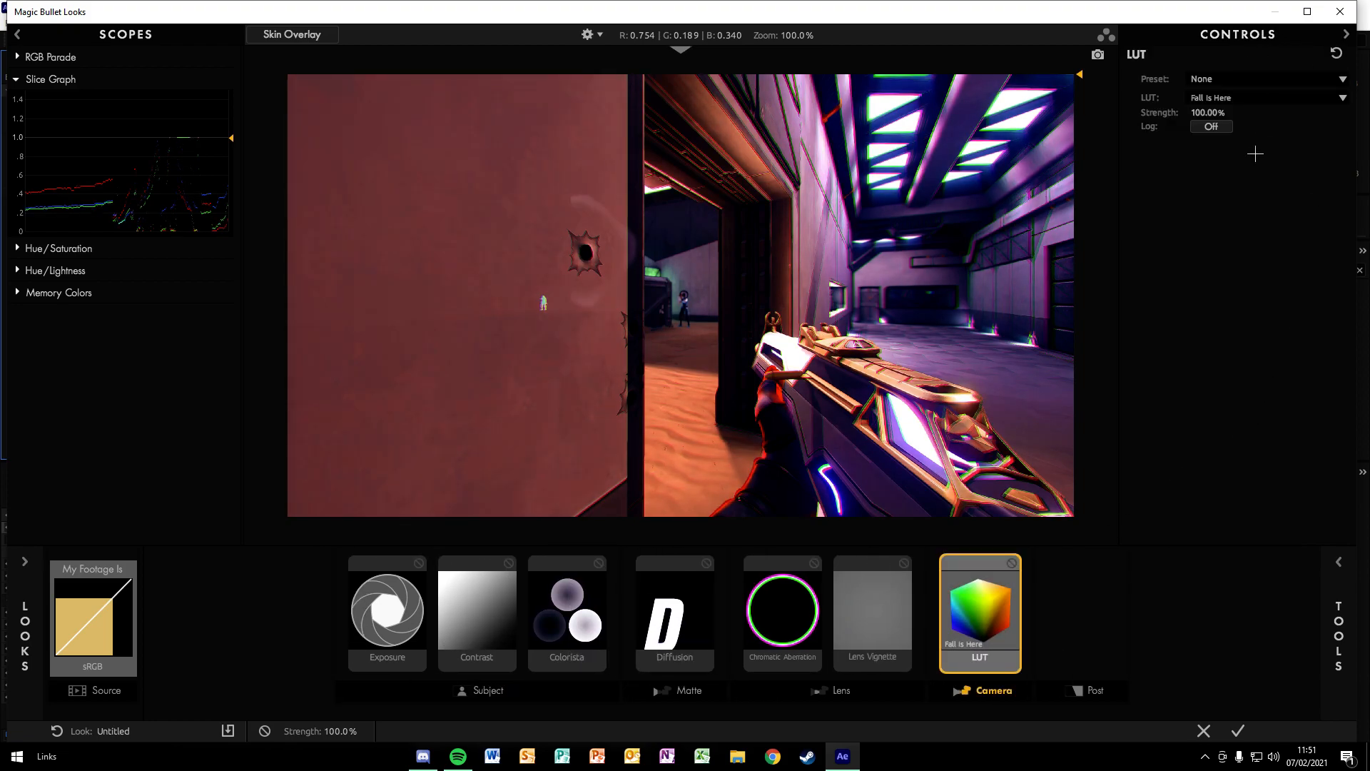
mouse_move(1215, 119)
mouse_down()
mouse_move(1056, 120)
mouse_move(1215, 120)
mouse_up()
drag(1208, 119, 1170, 112)
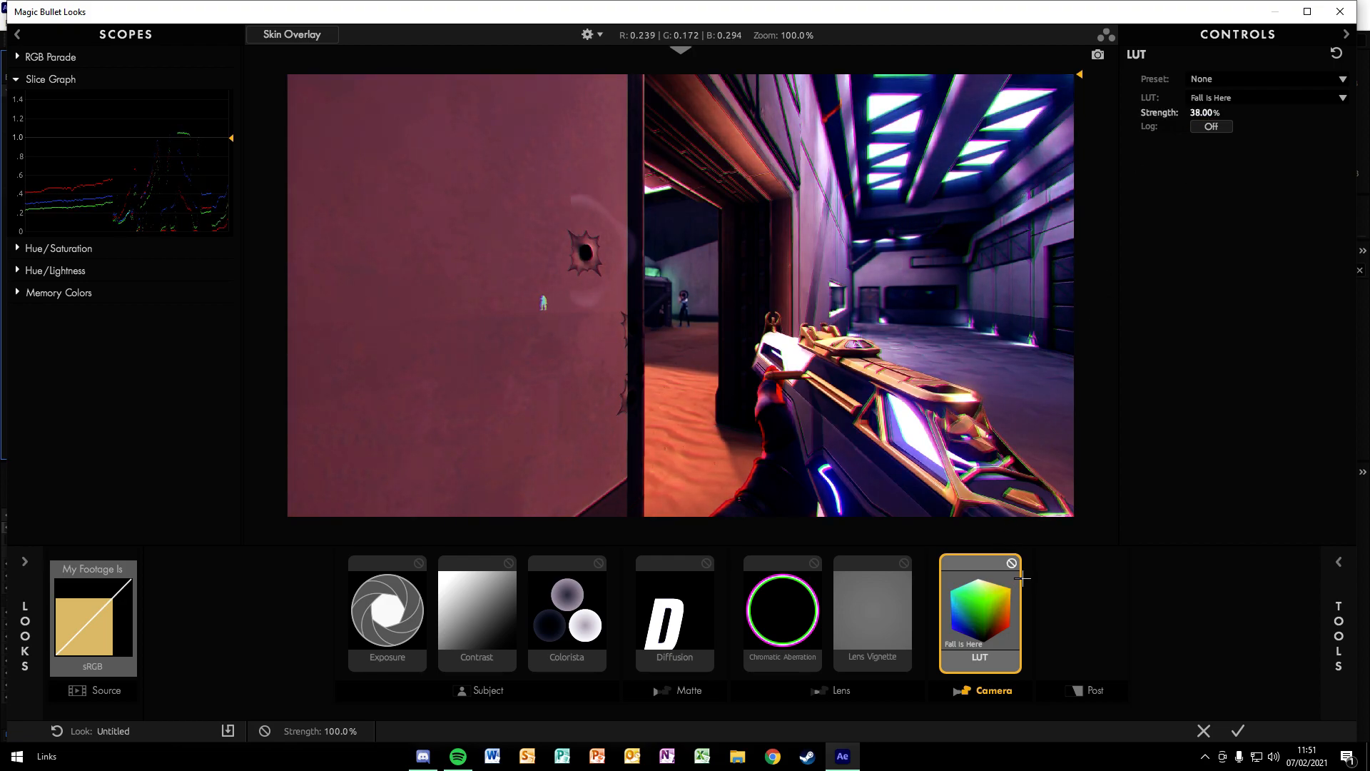
click(1013, 564)
click(1014, 564)
Add a Curves tool to the Camera stage and shape its RGB curve into a gentle S with a raised upper point and lowered lower point
click(1354, 629)
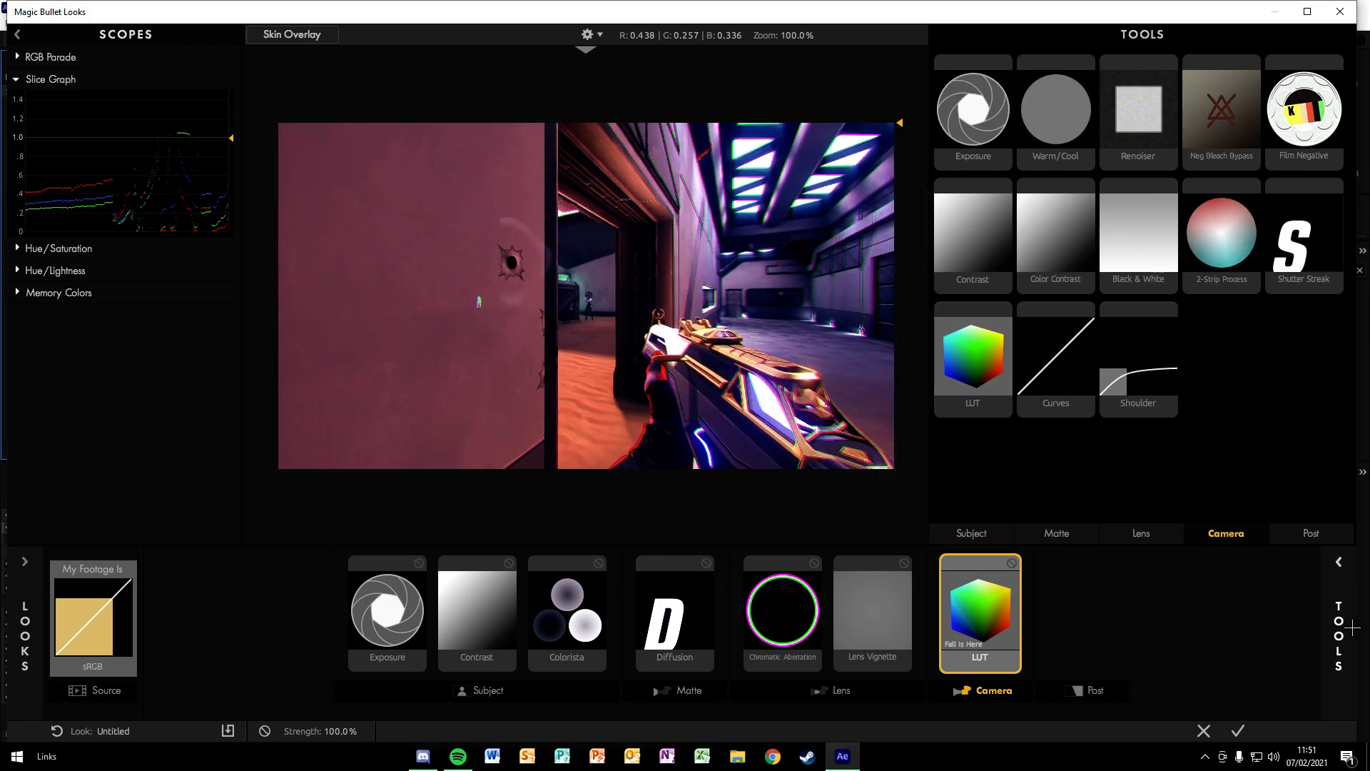
drag(1057, 364, 1013, 628)
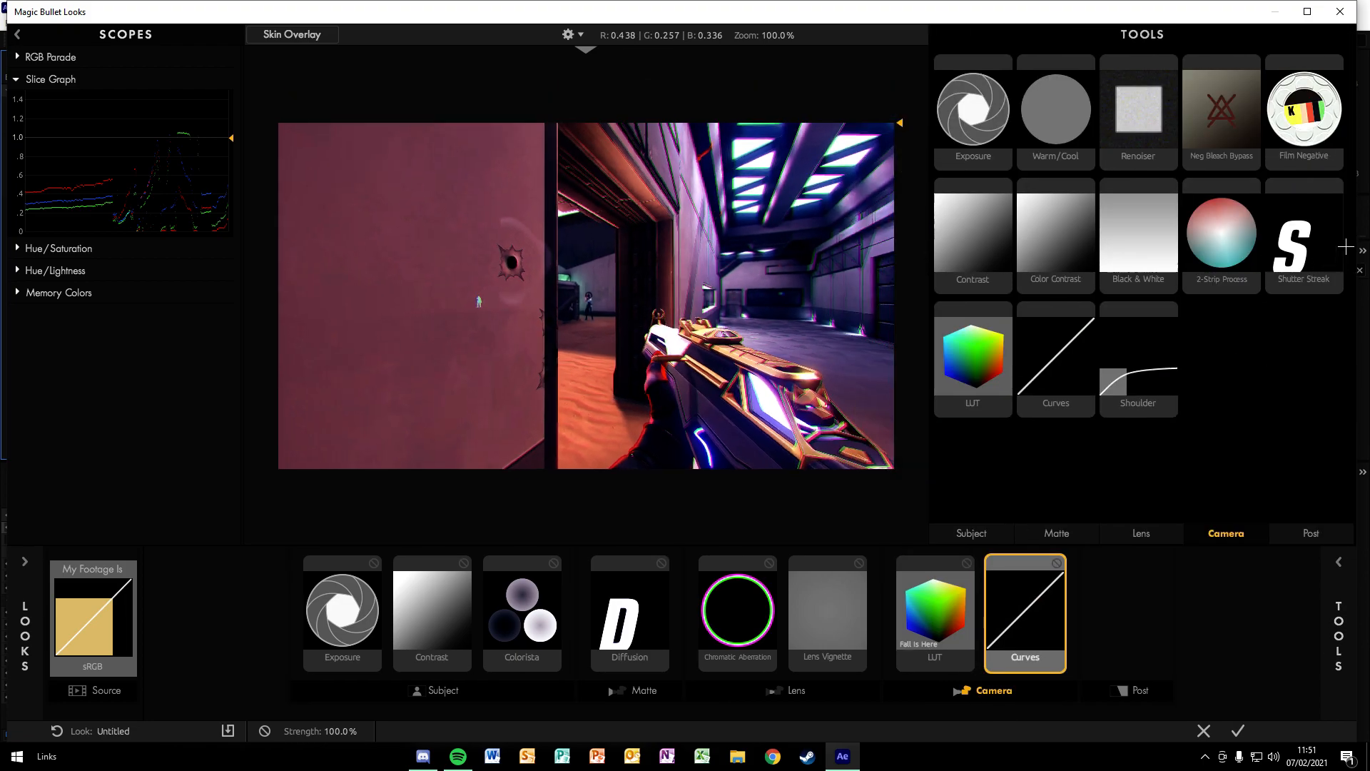
click(534, 623)
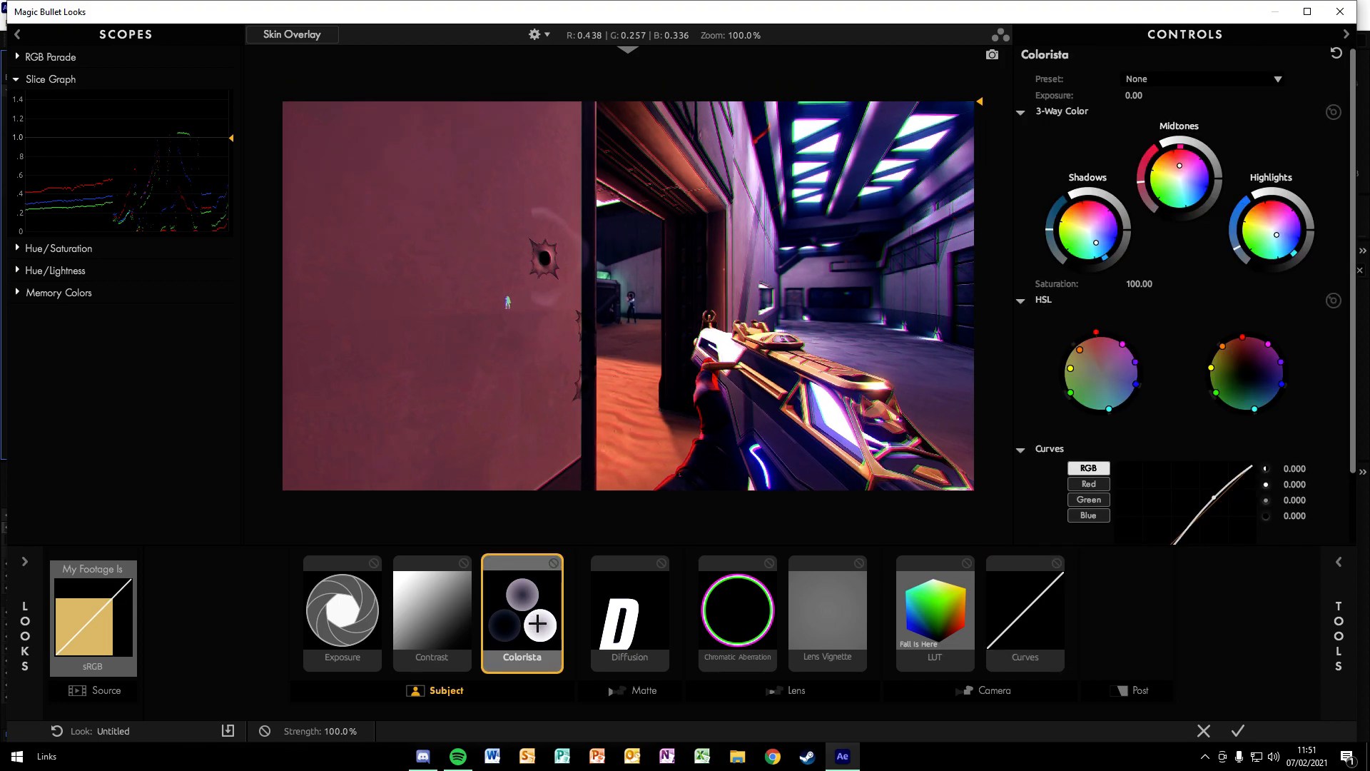
click(1000, 628)
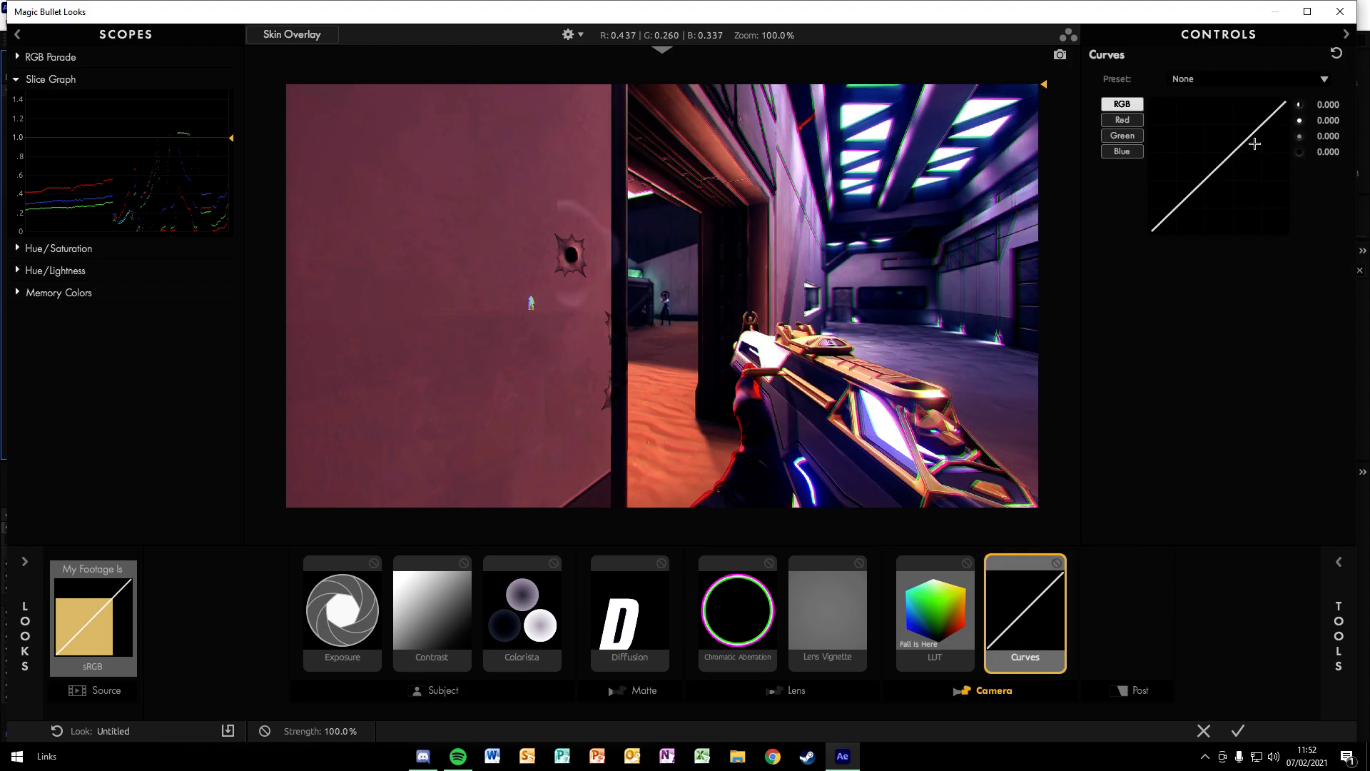
mouse_move(1249, 136)
mouse_down()
mouse_move(1235, 117)
mouse_move(1249, 132)
mouse_up()
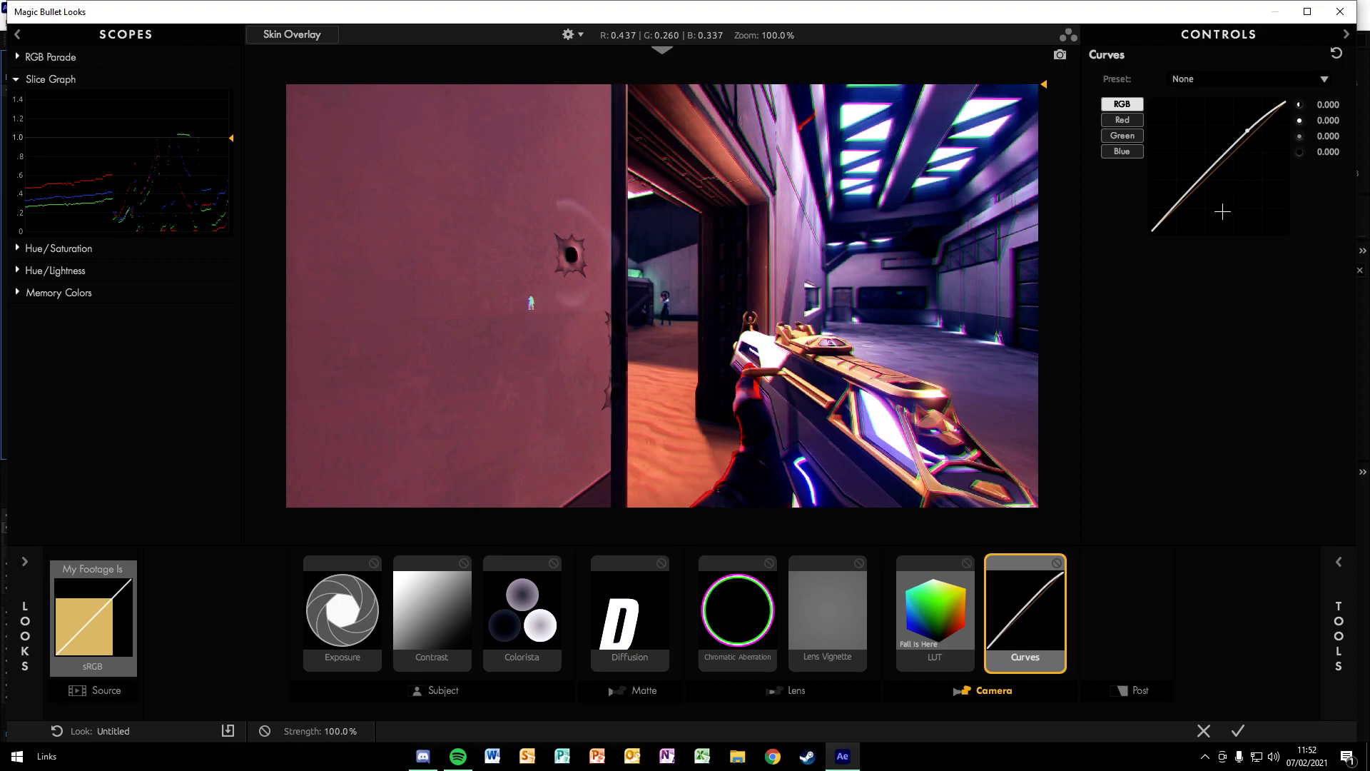
mouse_move(1182, 199)
mouse_down()
mouse_move(1211, 214)
mouse_move(1188, 207)
mouse_up()
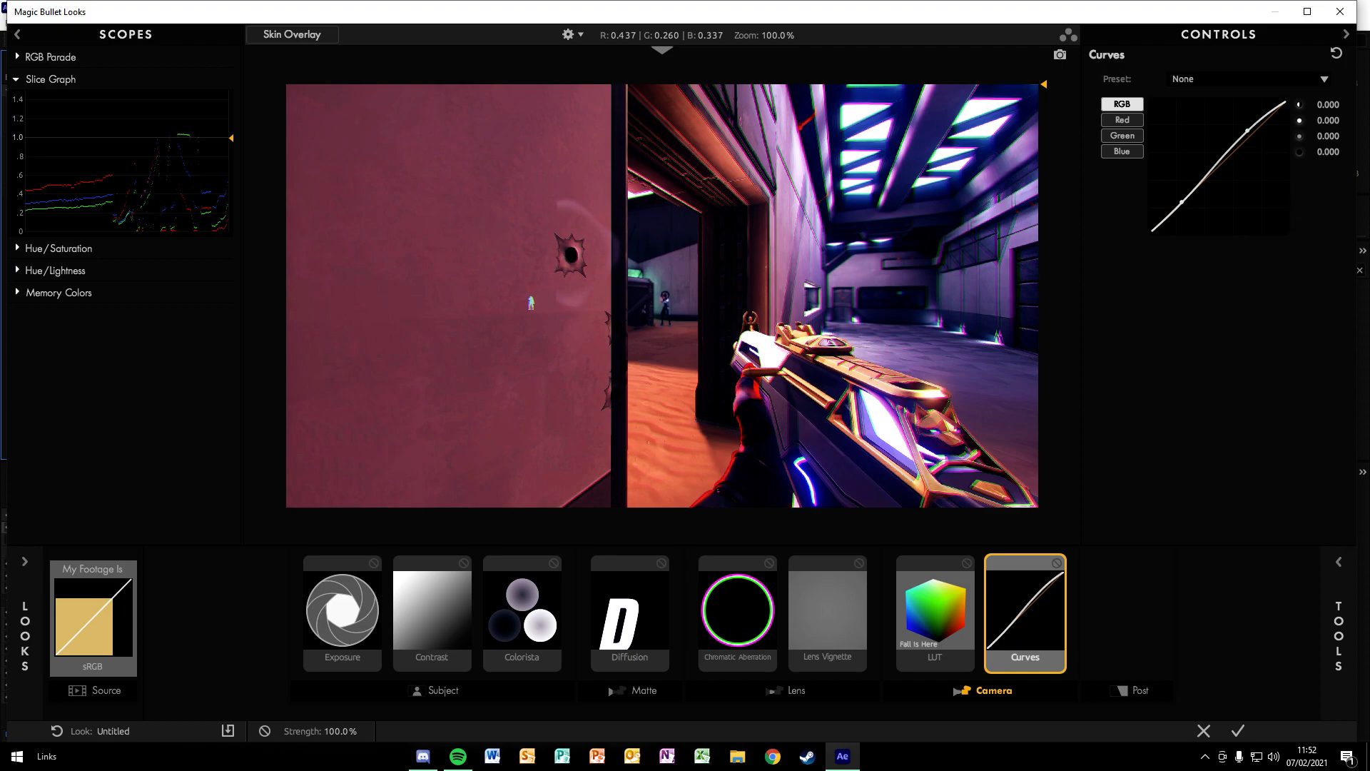
Add a Shoulder tool to the Camera stage, compare the image with it on and off, and leave it disabled
click(1339, 632)
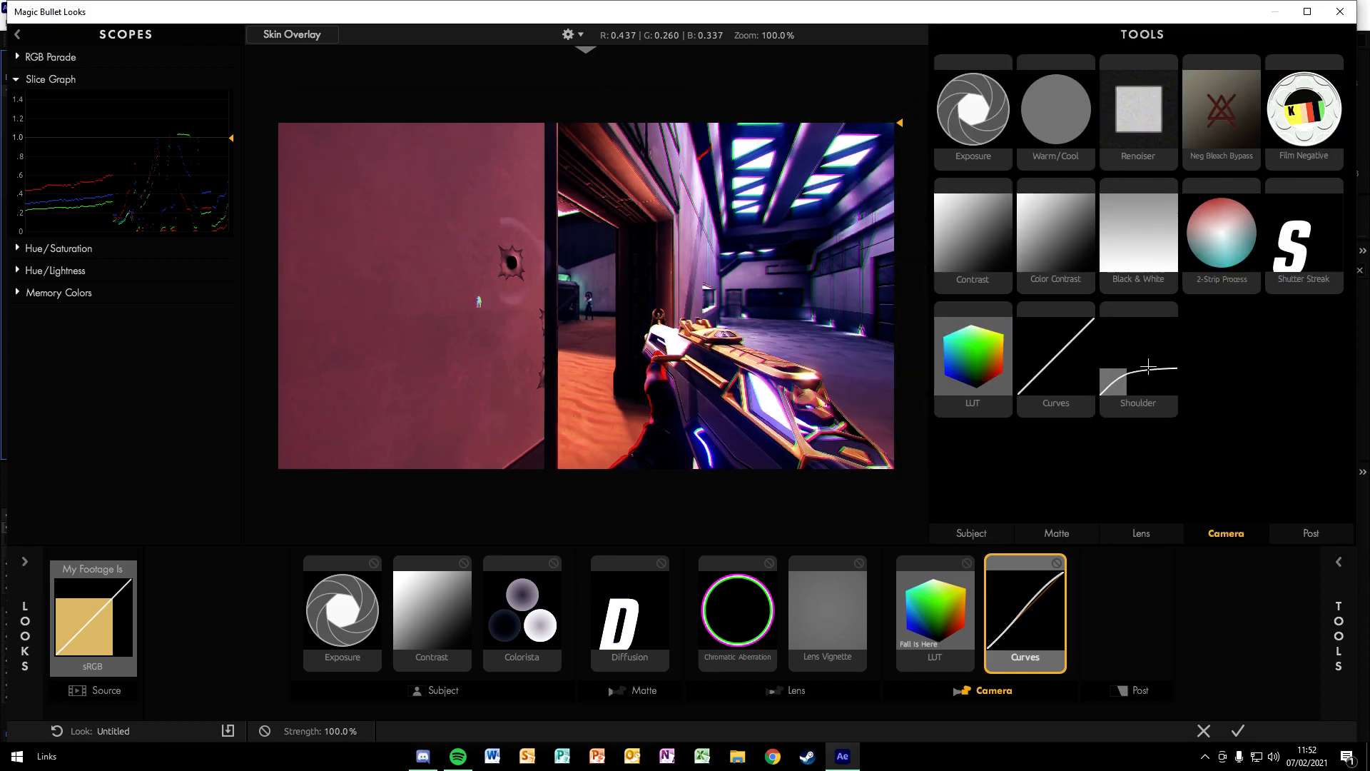
drag(1149, 386, 1070, 614)
click(1103, 562)
click(1102, 562)
click(1103, 563)
click(1103, 563)
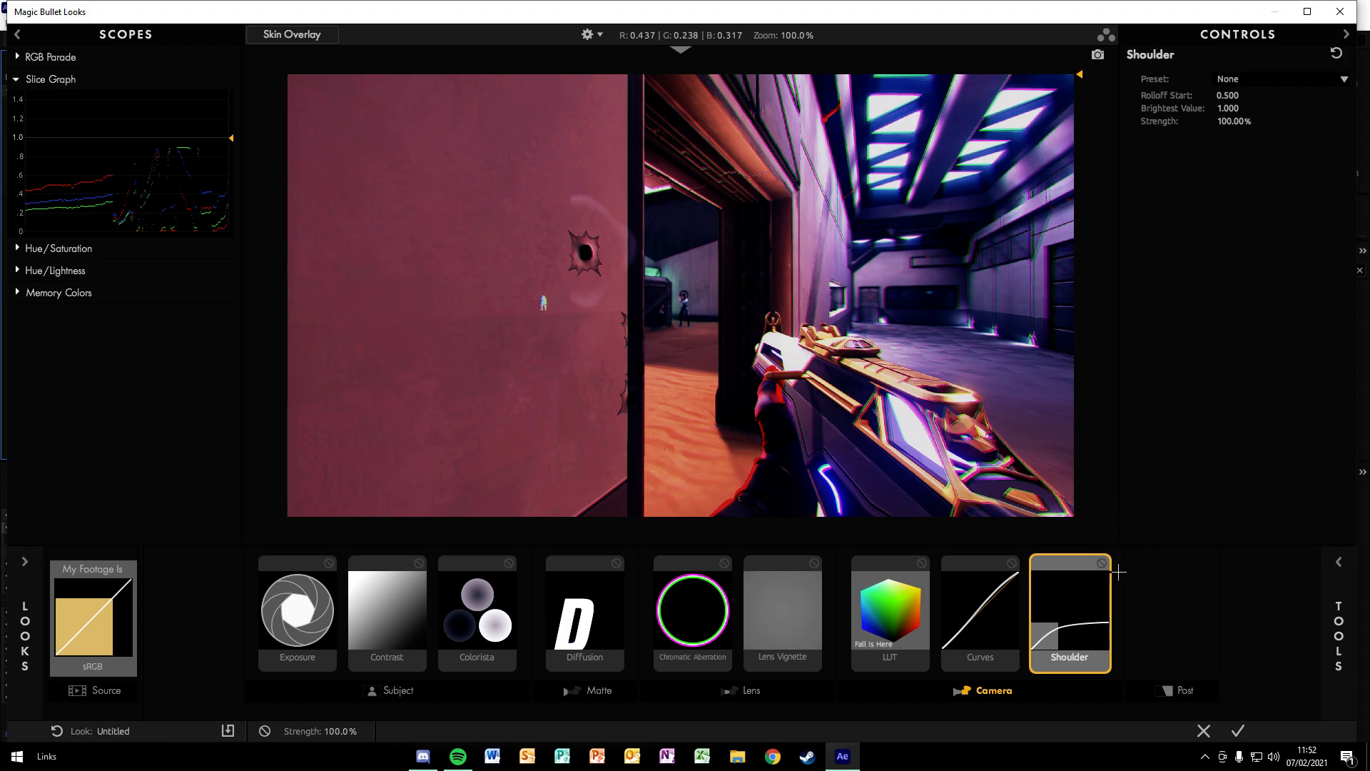
click(1102, 563)
click(1102, 563)
click(1102, 563)
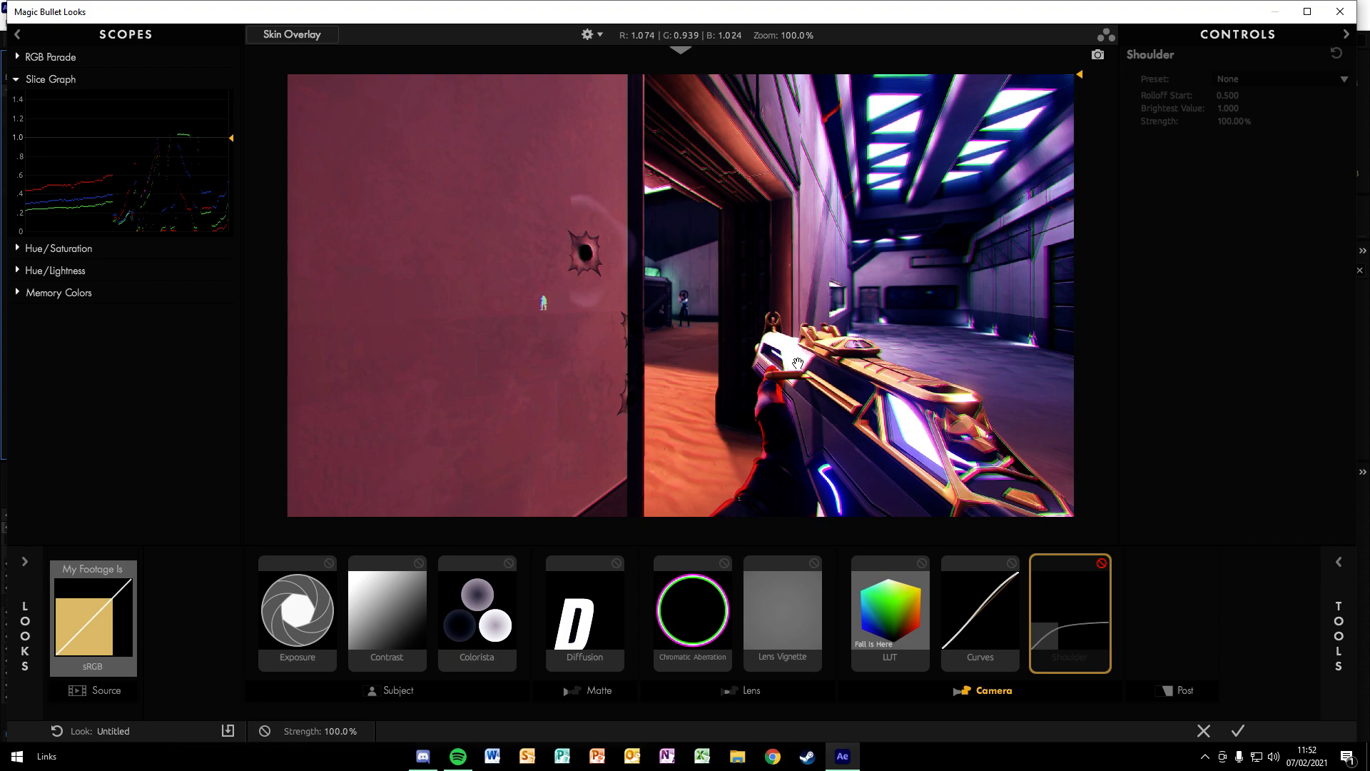
Re-enable the Shoulder tool and add an S Curve tool to the Post stage
click(1102, 563)
click(1340, 598)
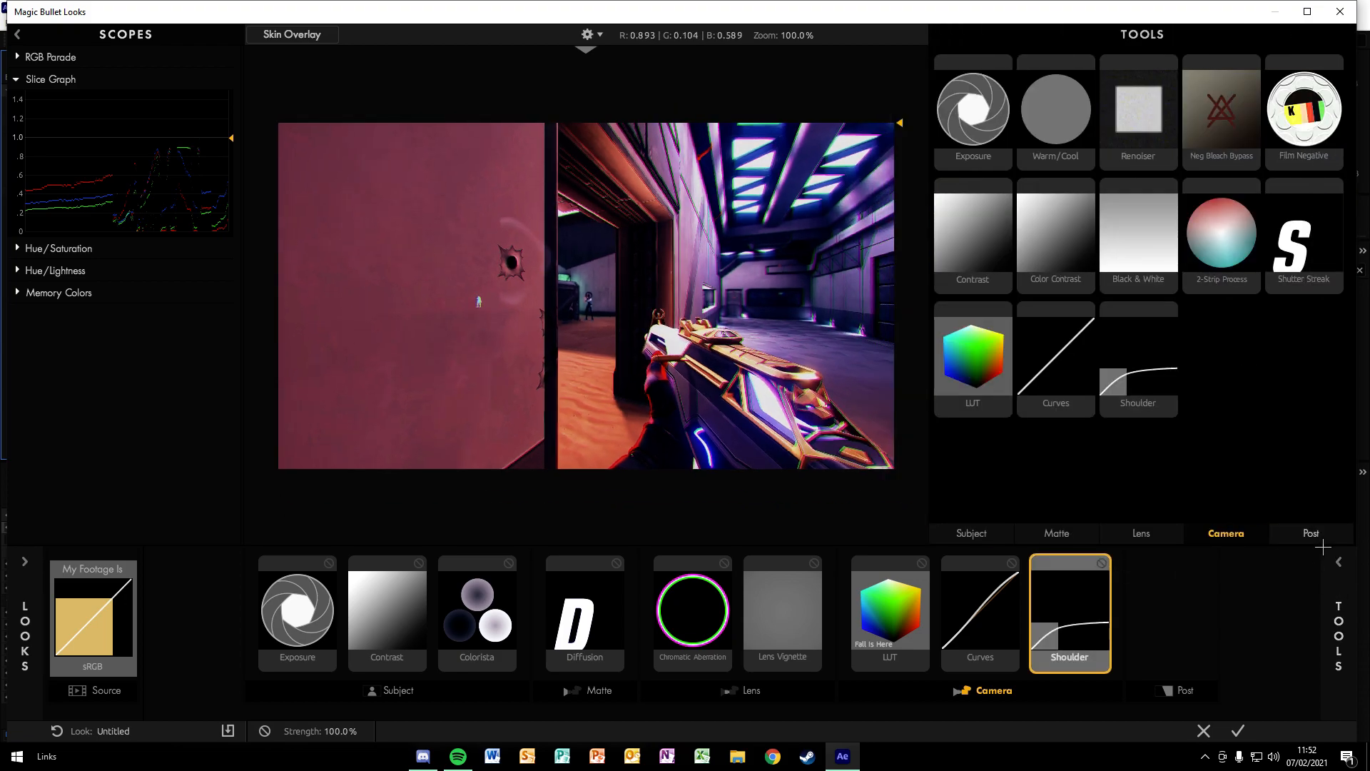
click(1313, 535)
scroll(1184, 400, down, 3)
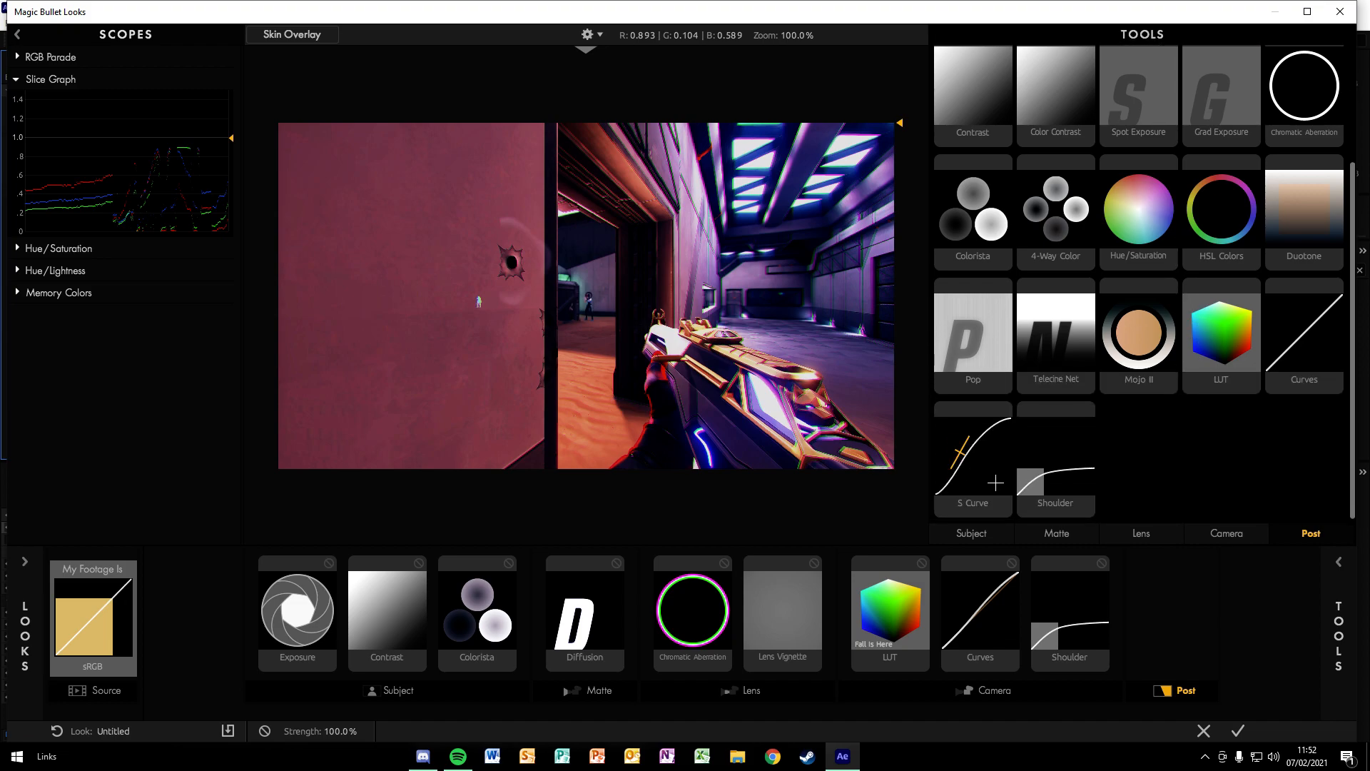
drag(982, 460, 1196, 612)
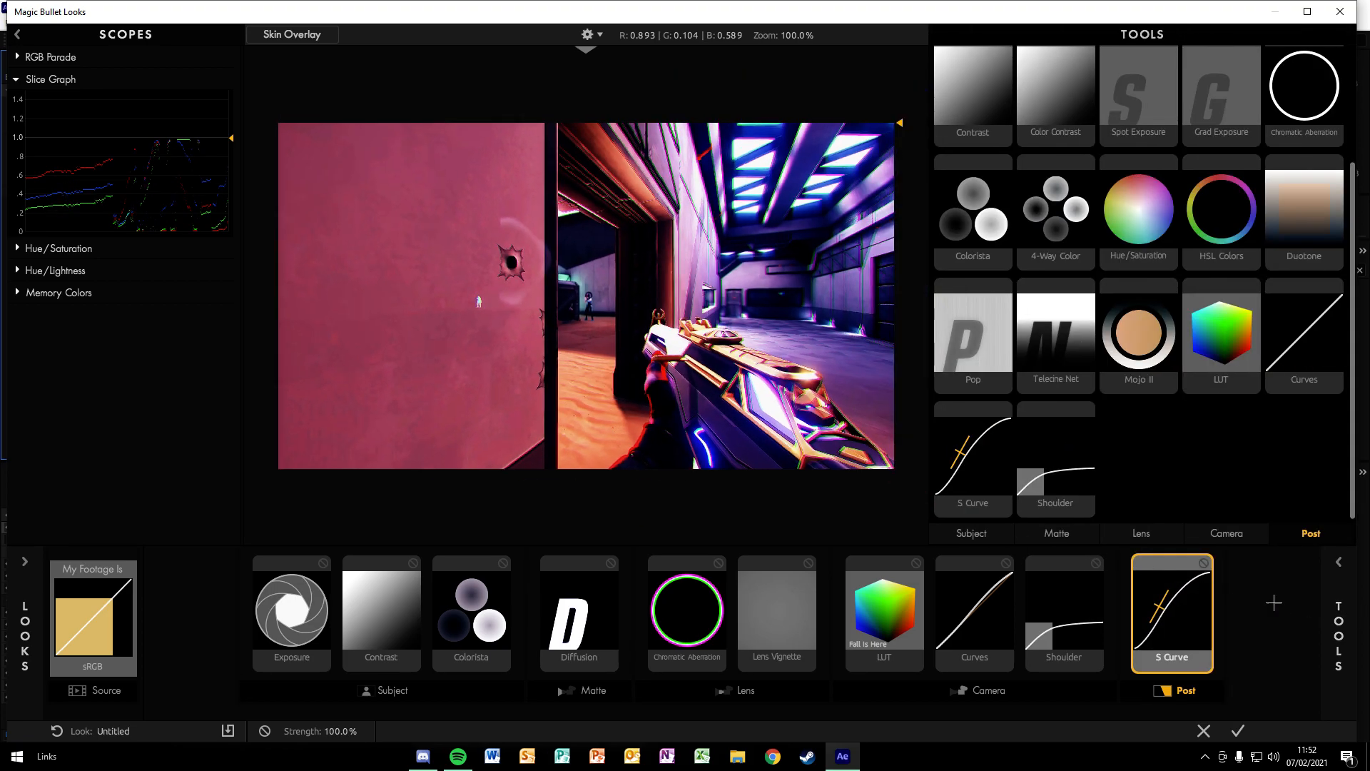
Set the S Curve's contrast to 0.740, midpoint to 0.340 and brightness to 0.225
click(1339, 603)
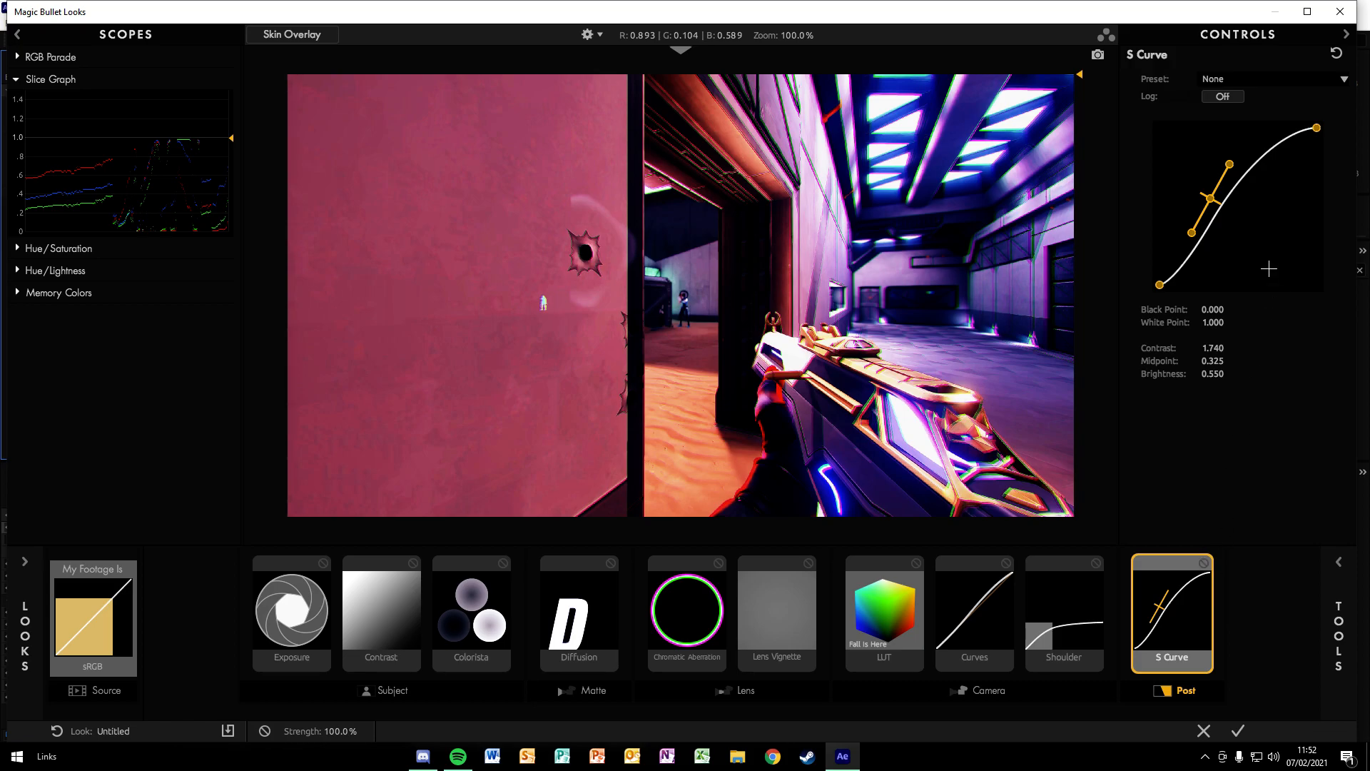
drag(1224, 381, 1169, 350)
mouse_move(1259, 367)
mouse_down()
mouse_move(1315, 367)
mouse_move(1263, 367)
mouse_up()
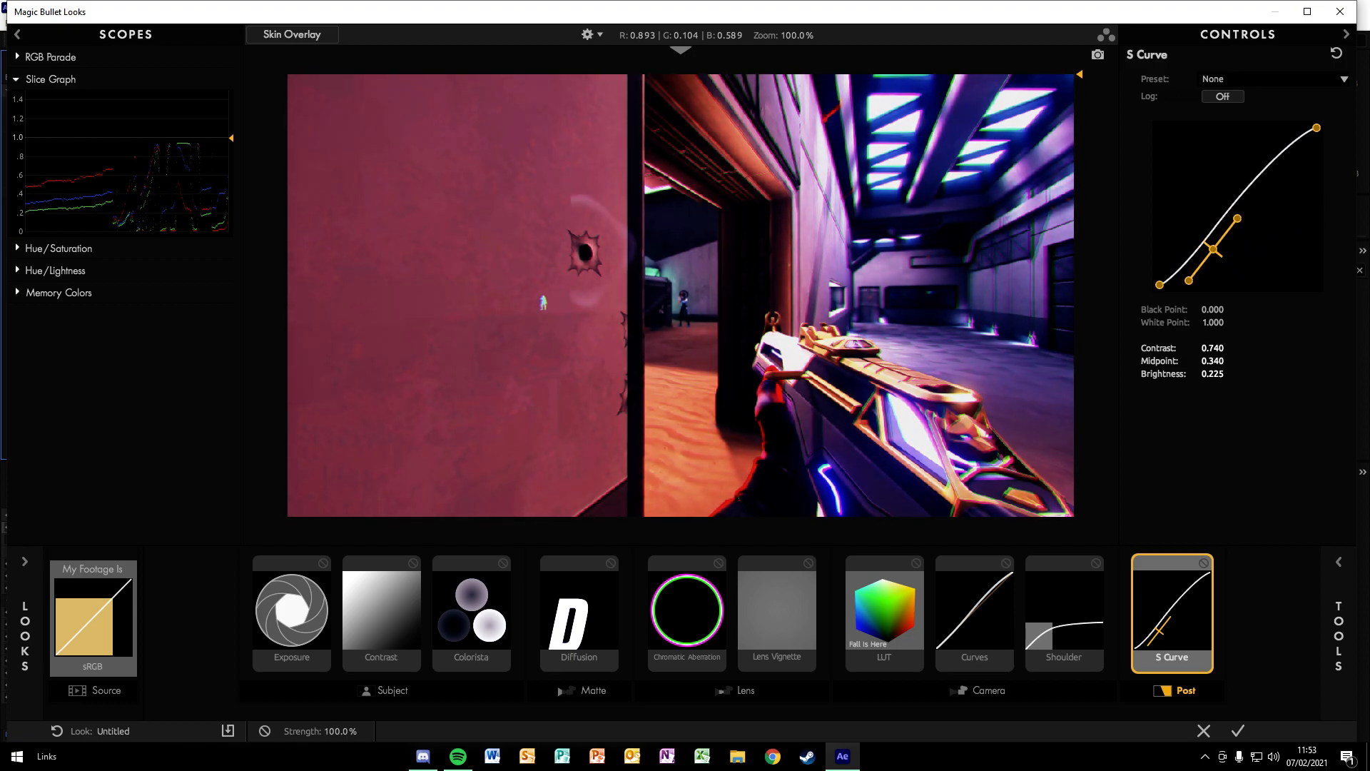
Add a 4-Way Color tool to the Post stage after the S Curve and show its controls
click(1353, 598)
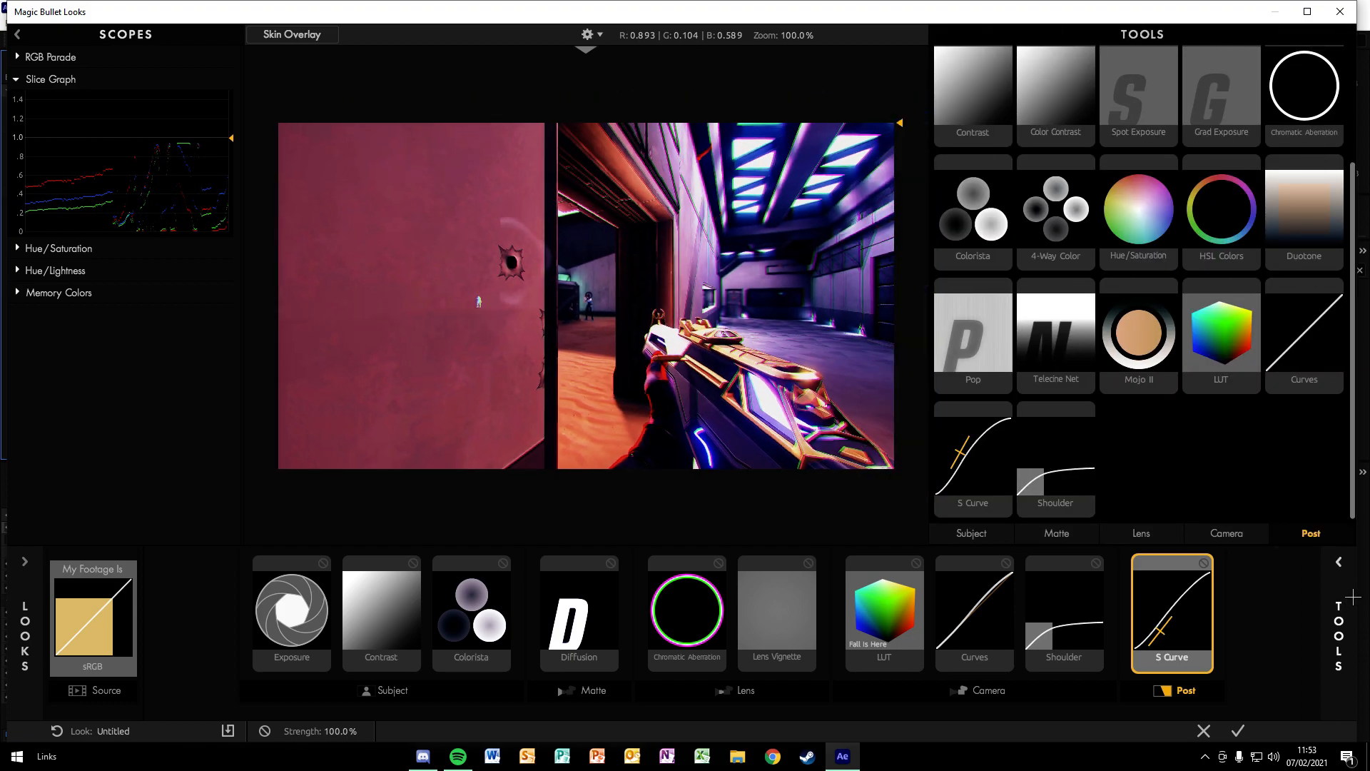
scroll(1242, 473, up, 2)
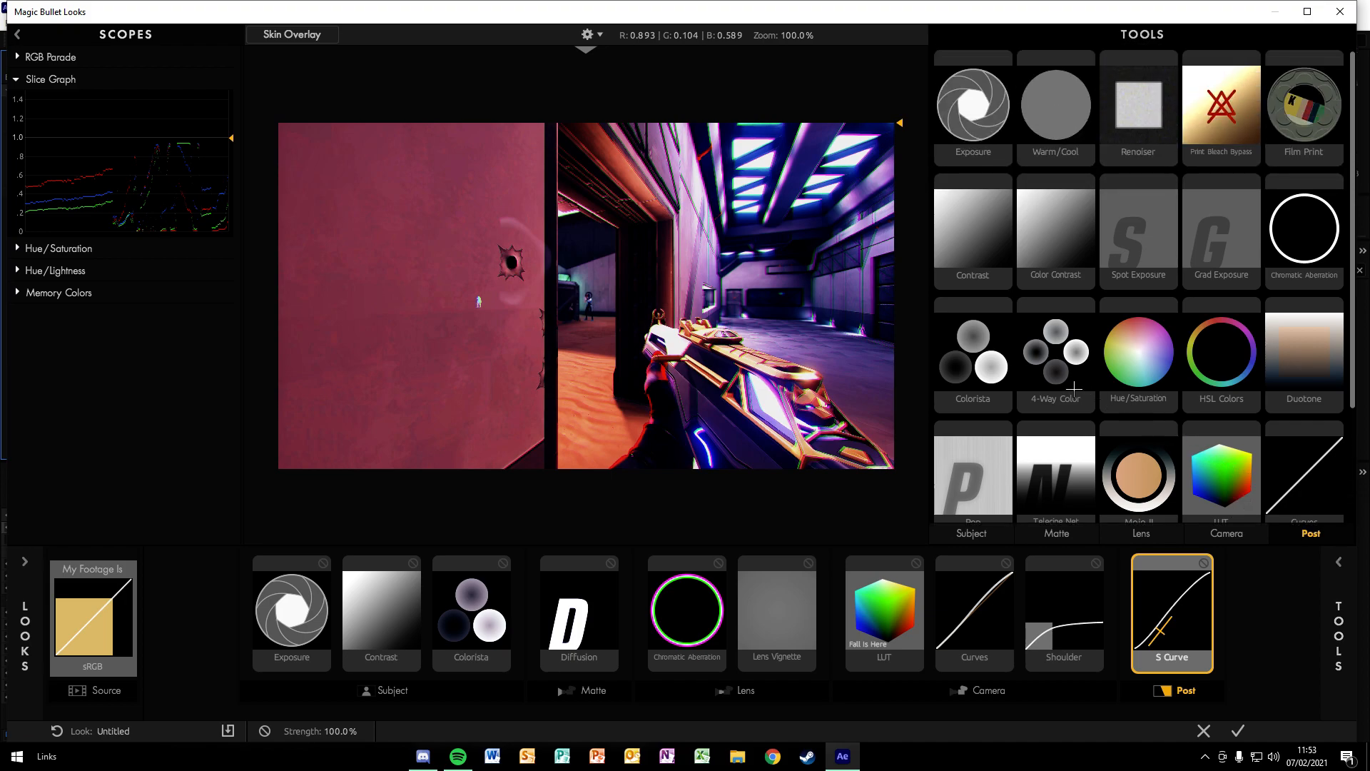
drag(1073, 362, 1225, 614)
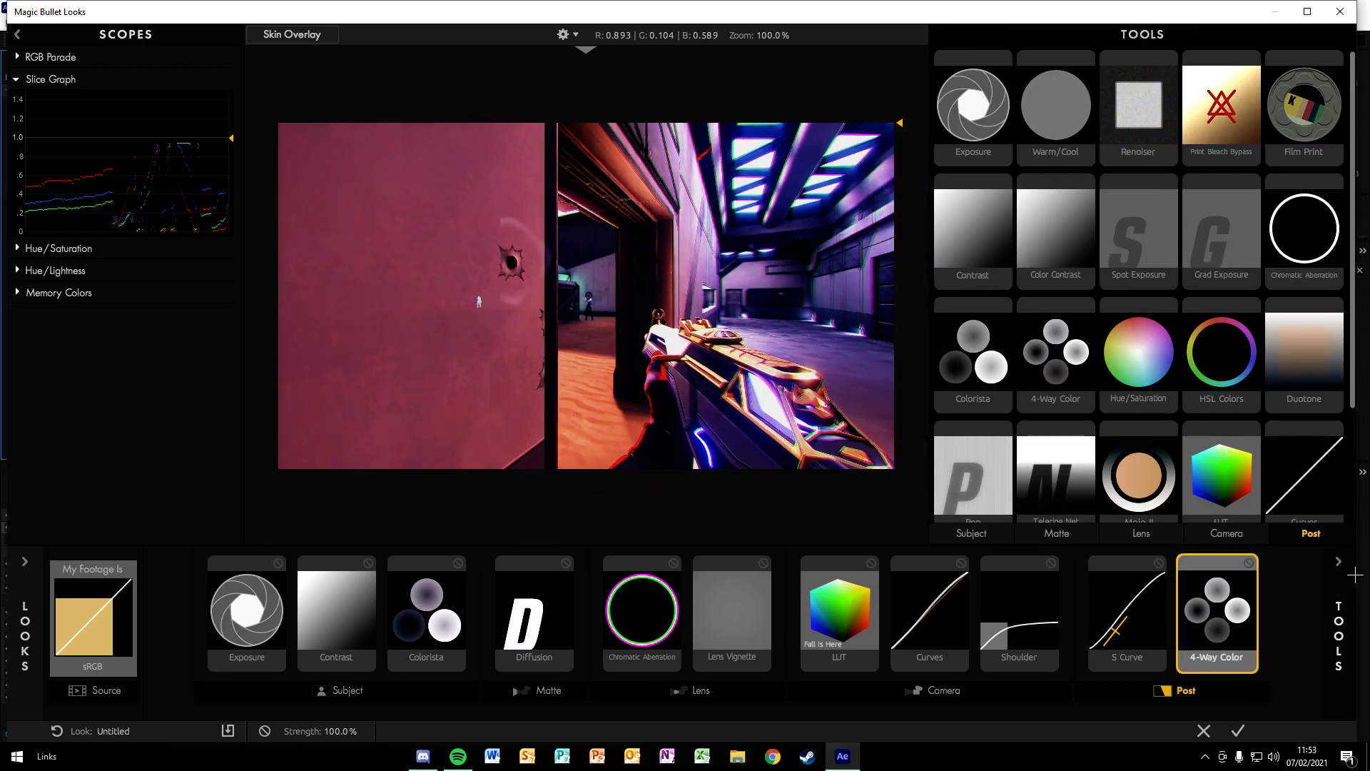
click(1351, 578)
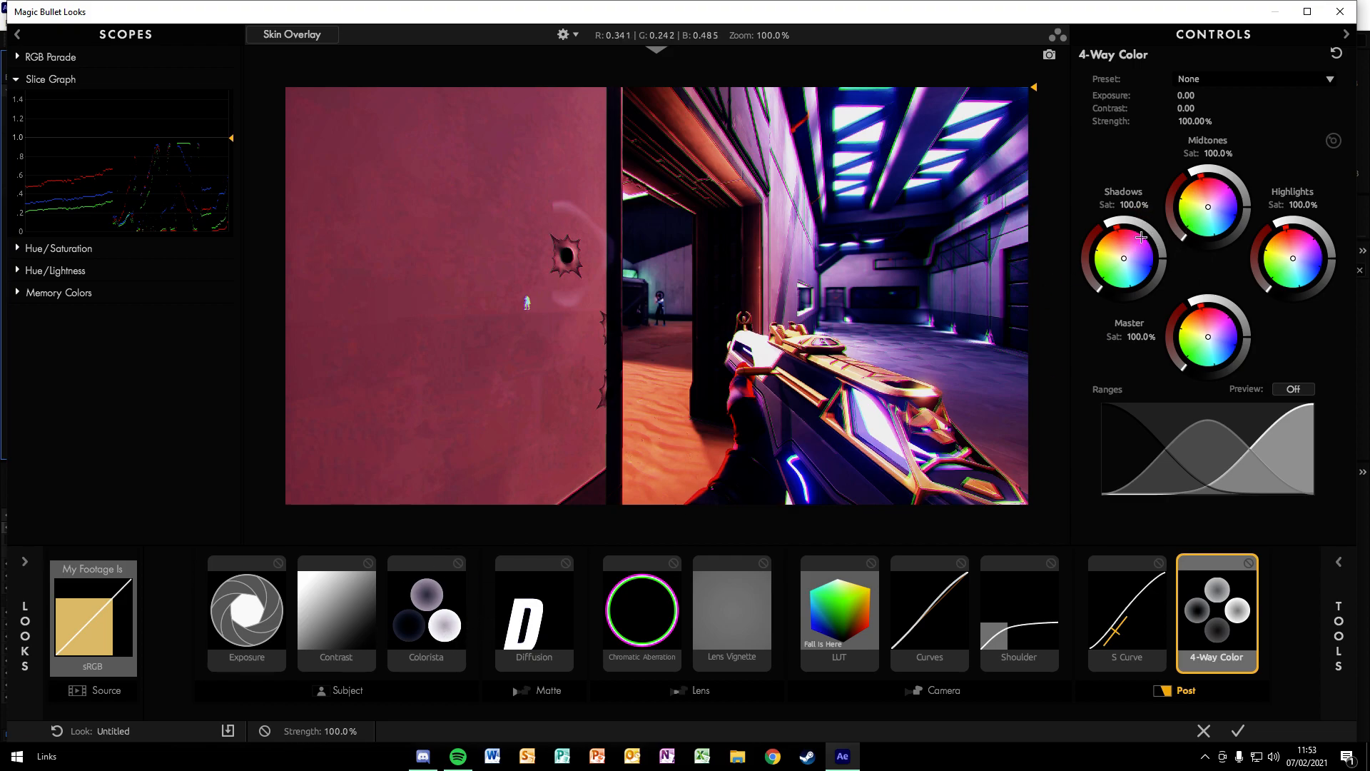
Try a blue master tint, a yellow shadow shift and a blue midtone shift in 4-Way Color, reverting each
drag(1218, 337, 1220, 347)
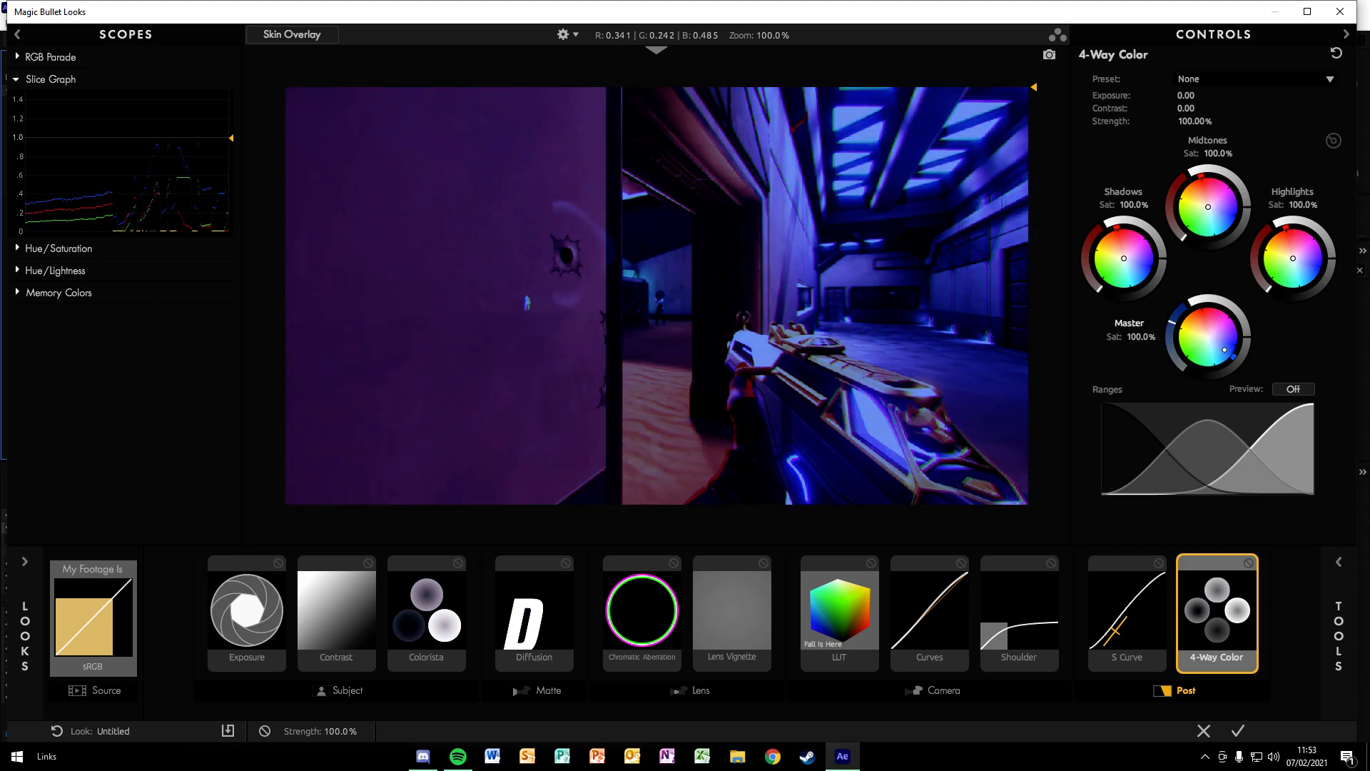
double_click(1220, 347)
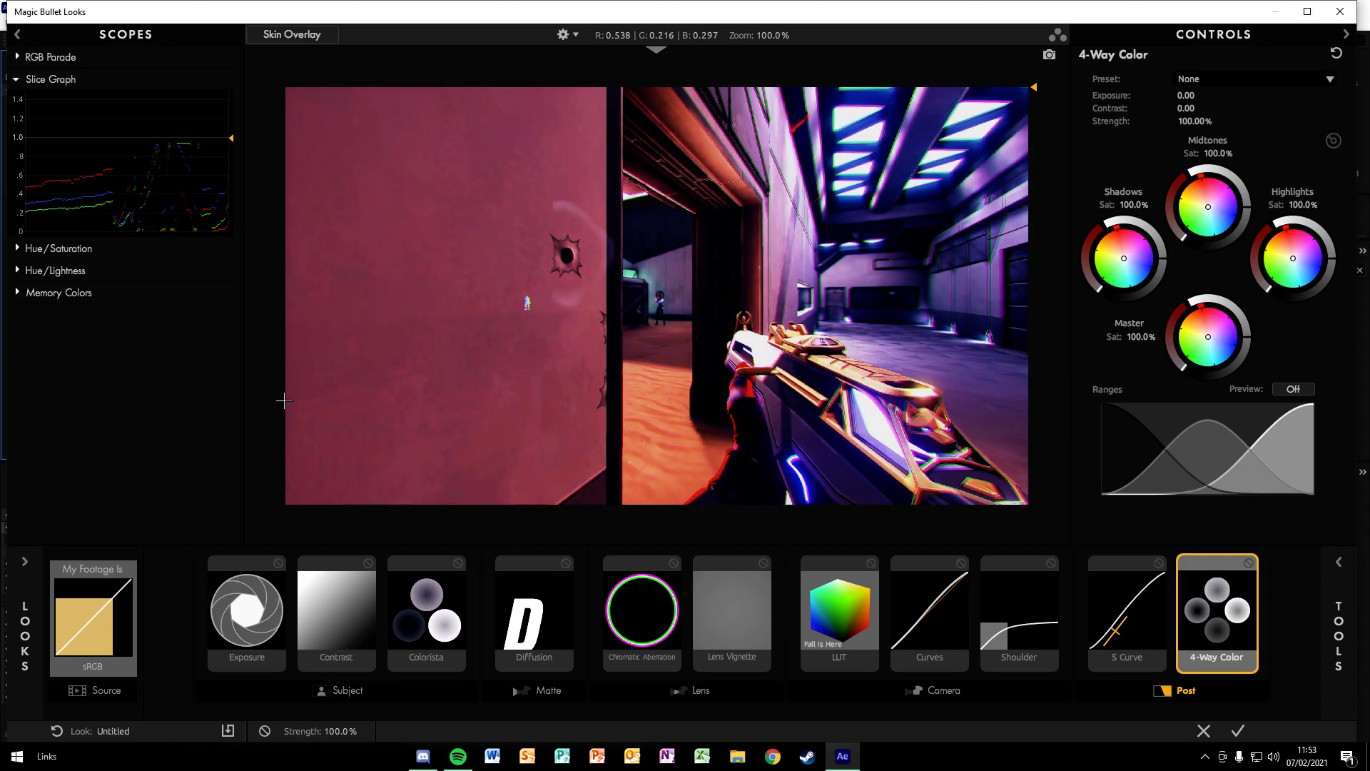
drag(1124, 259, 1106, 255)
drag(1225, 211, 1235, 222)
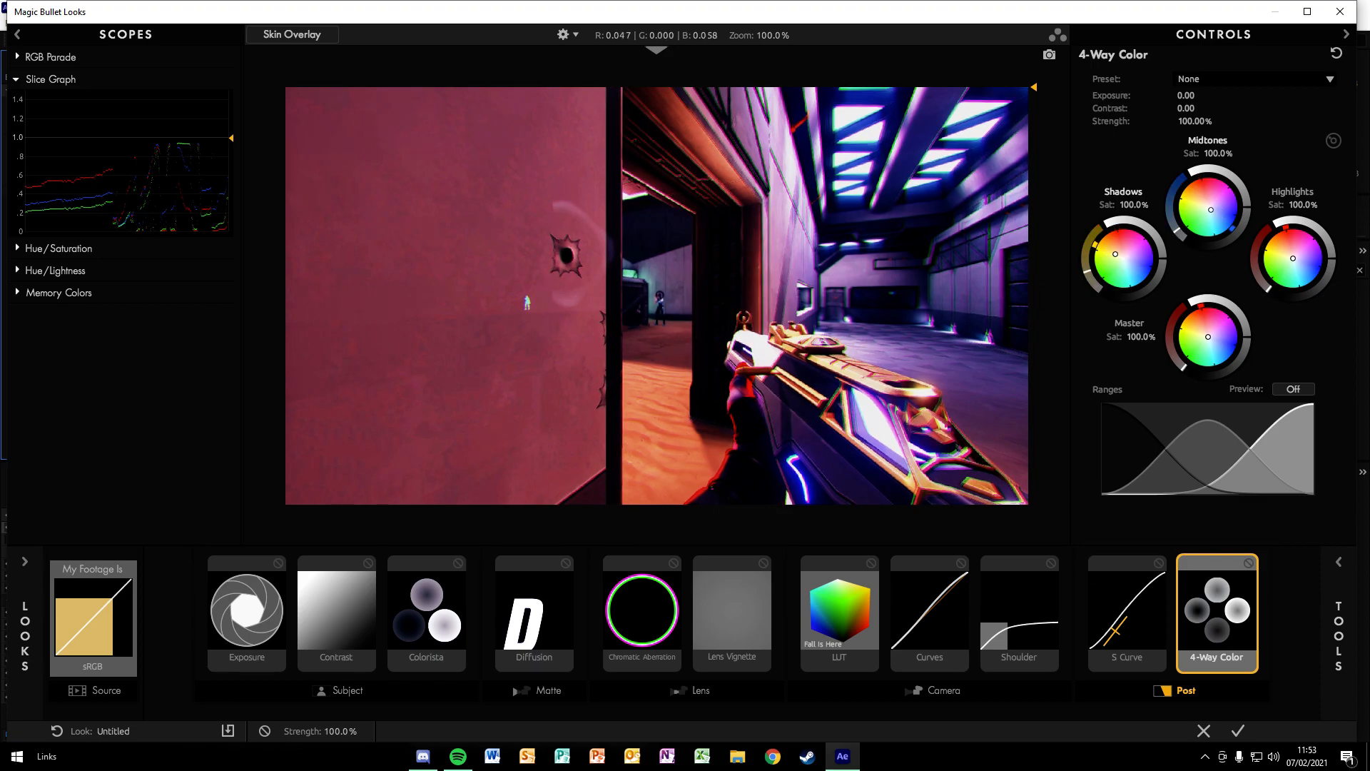
key(ctrl+z)
key(ctrl+z)
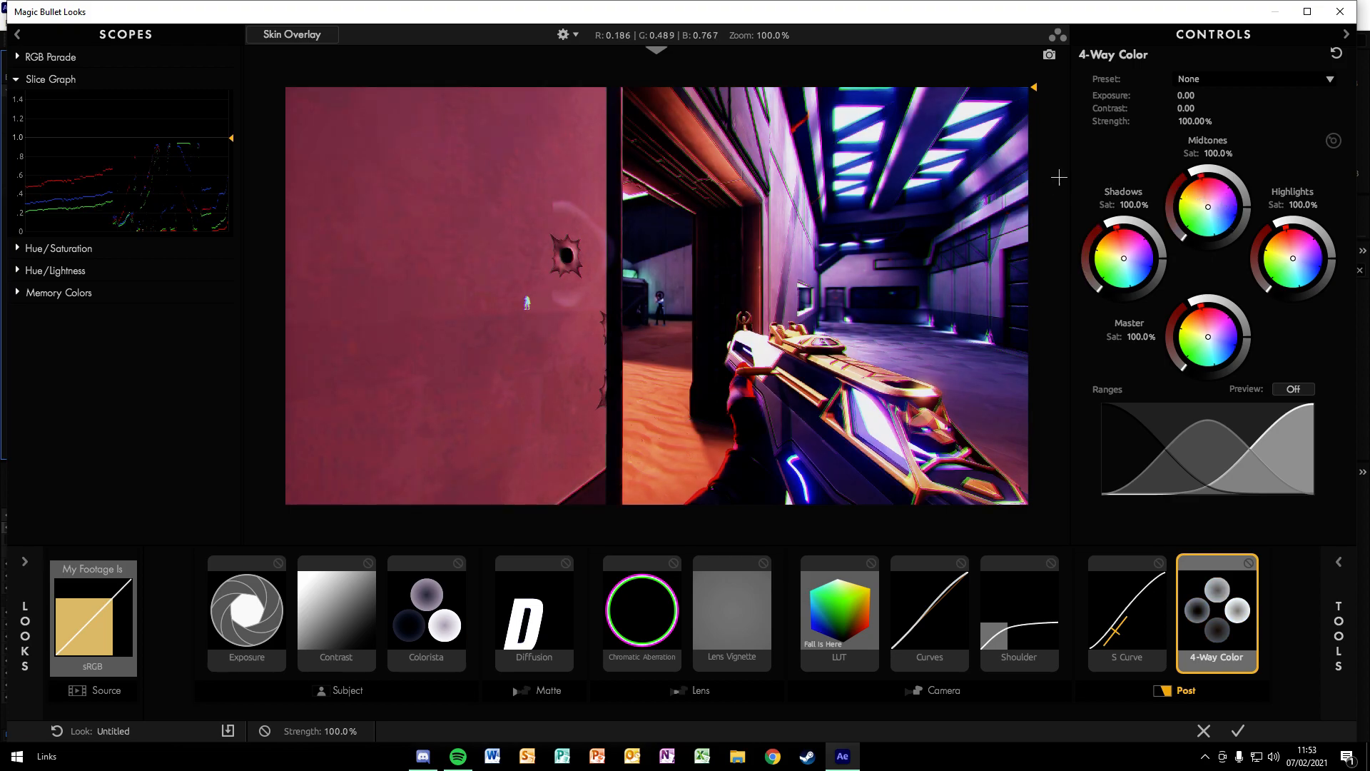
Shift the 4-Way Color midtones toward blue, the highlights toward red and the master slightly toward blue, keeping the shadows neutral
drag(1223, 222, 1232, 232)
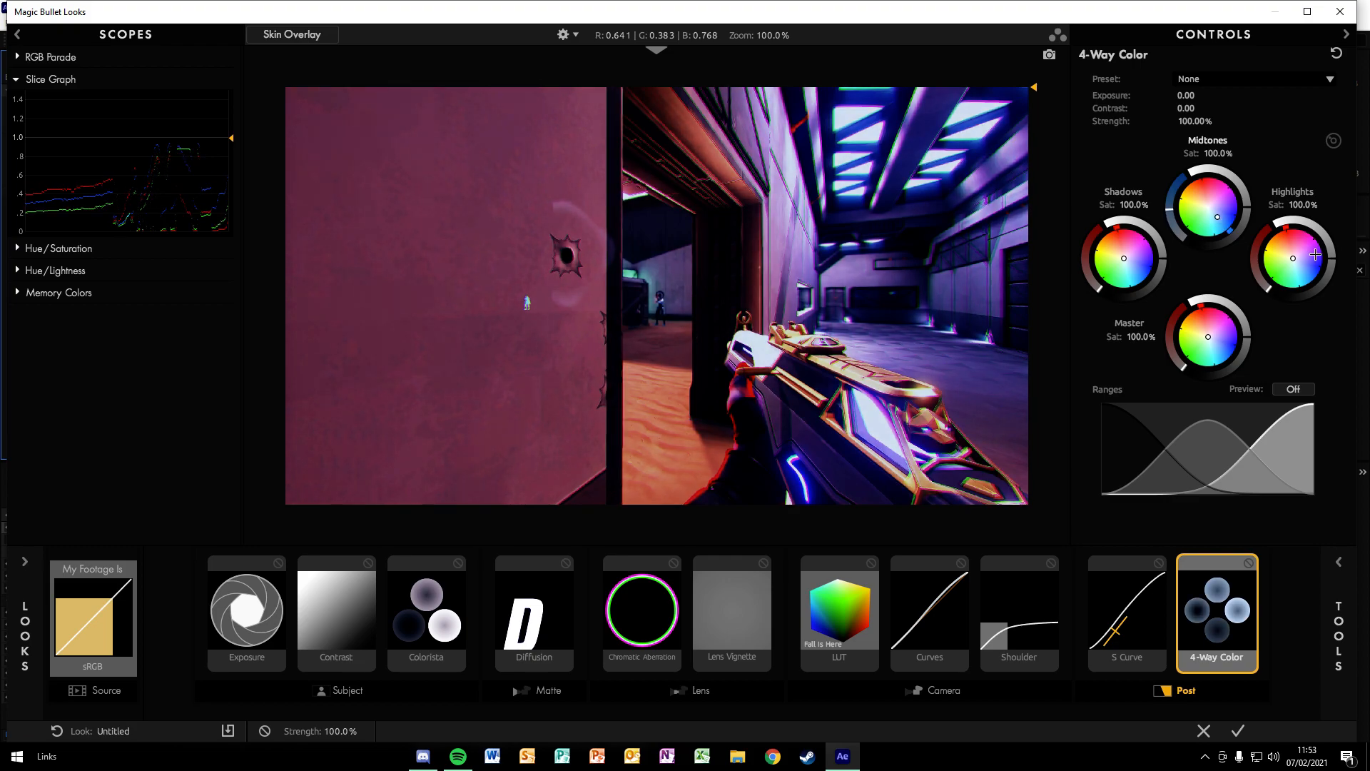
drag(1303, 262, 1297, 250)
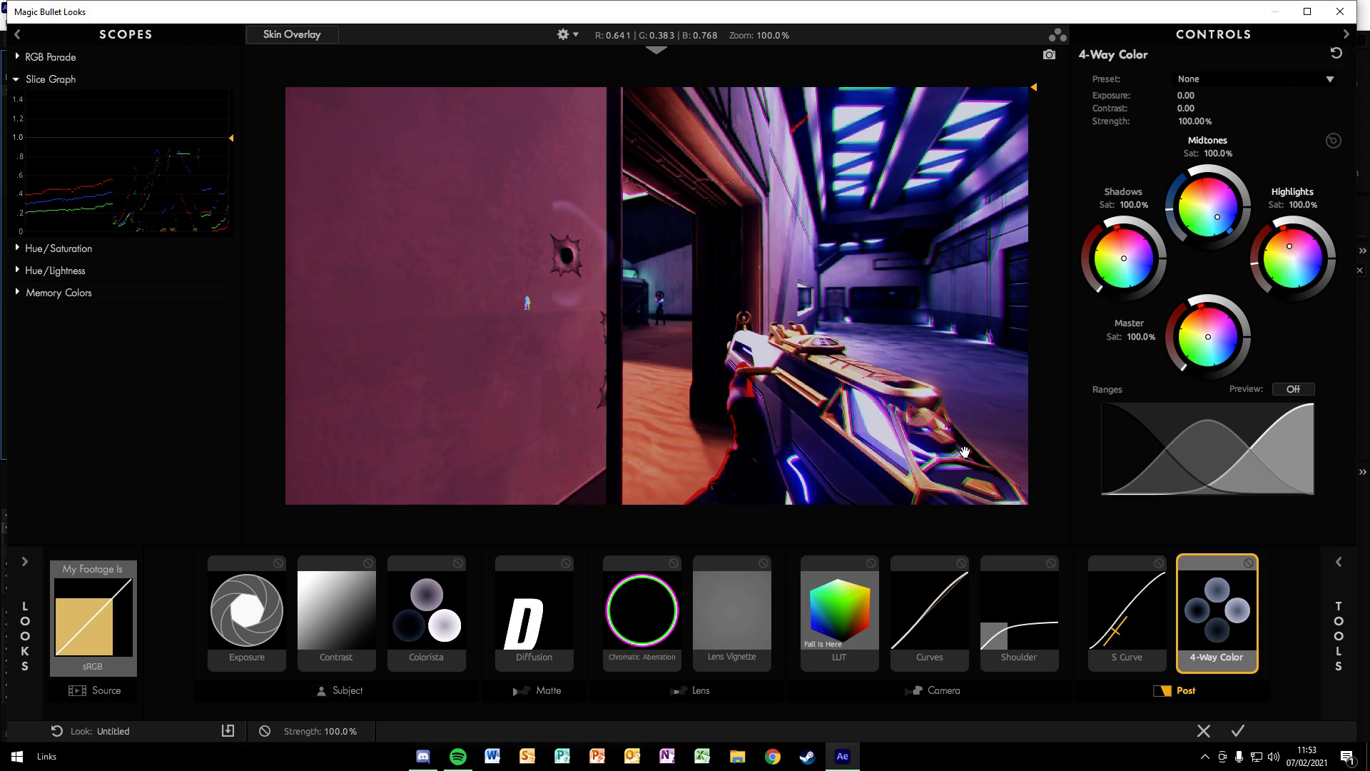
mouse_move(1124, 258)
mouse_down()
mouse_move(1103, 267)
mouse_move(1114, 255)
mouse_up()
double_click(1120, 258)
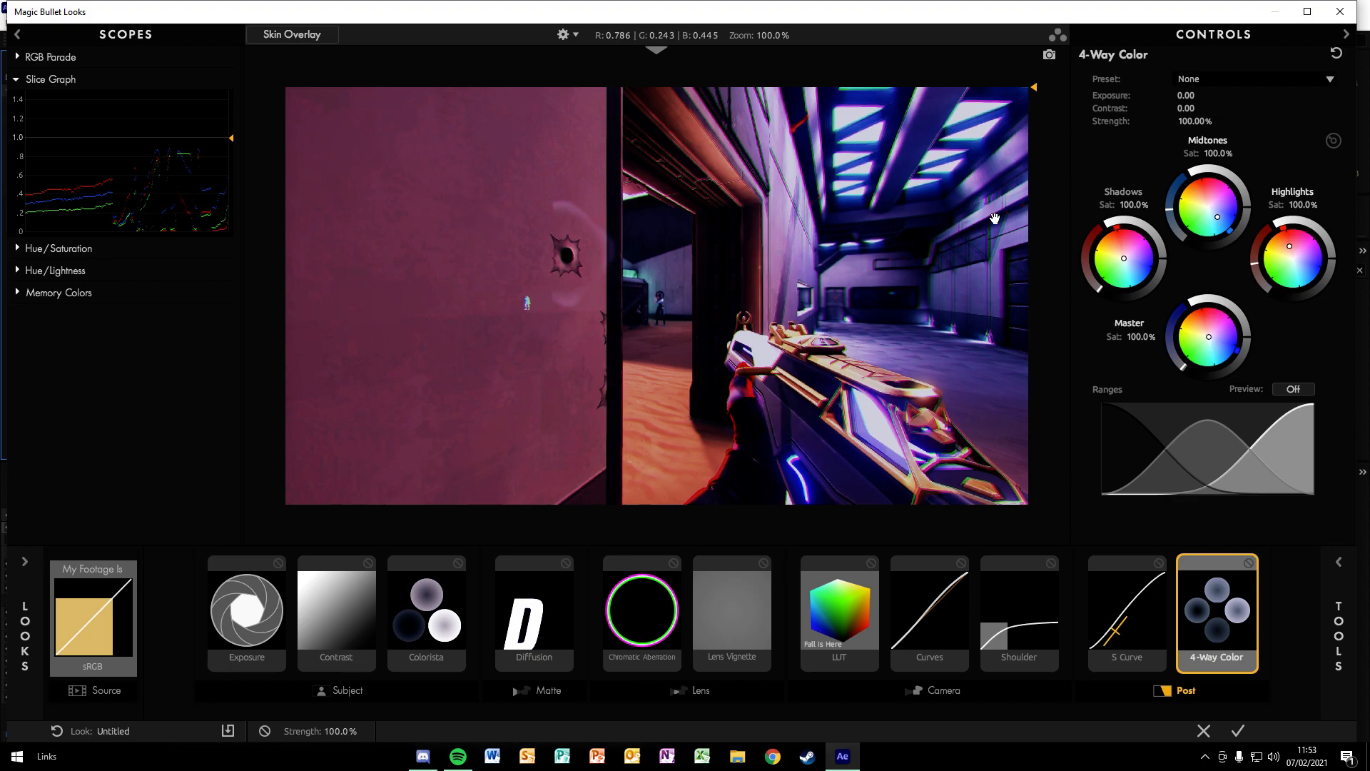
drag(1208, 335, 1212, 340)
Set the Post S Curve's brightness to 1.000 and raise the stops of the Subject Exposure tool
click(1152, 625)
drag(1228, 379, 1207, 380)
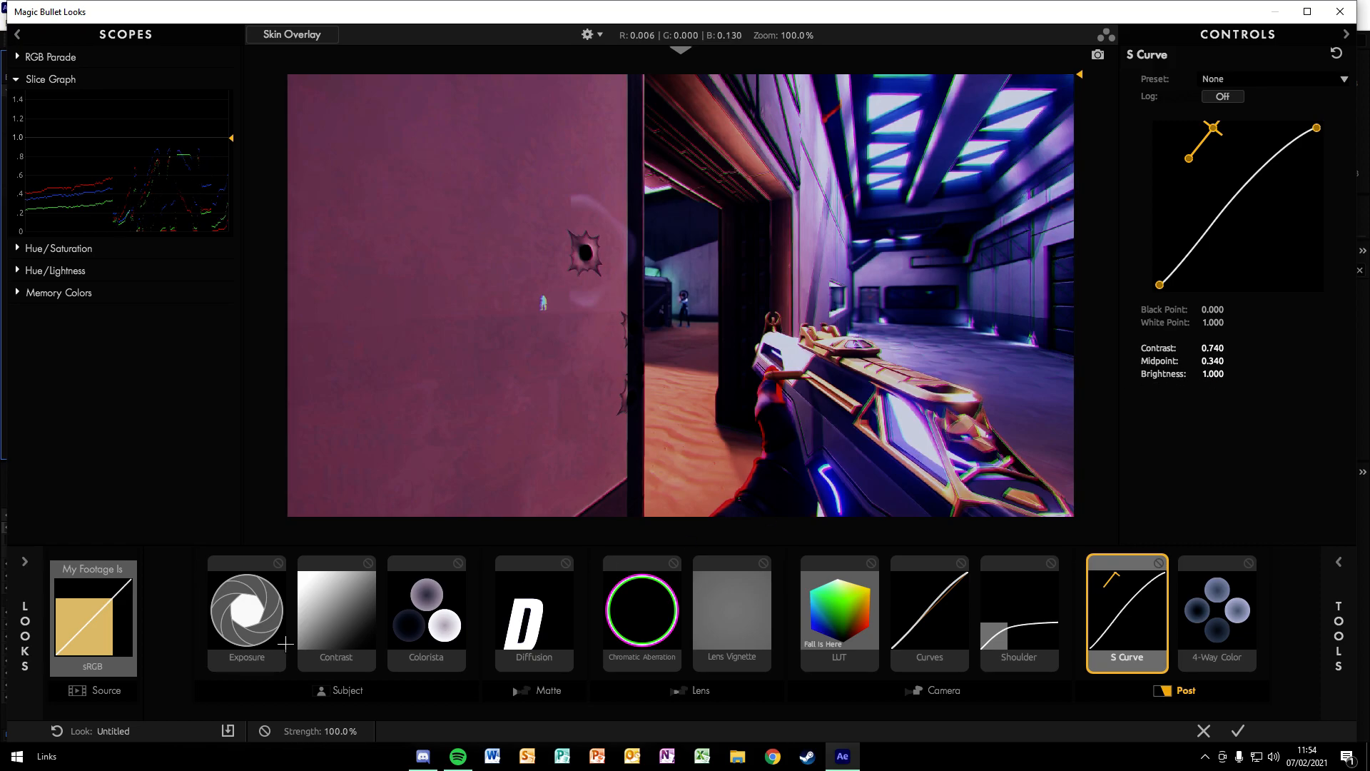
click(255, 634)
drag(1190, 96, 1235, 95)
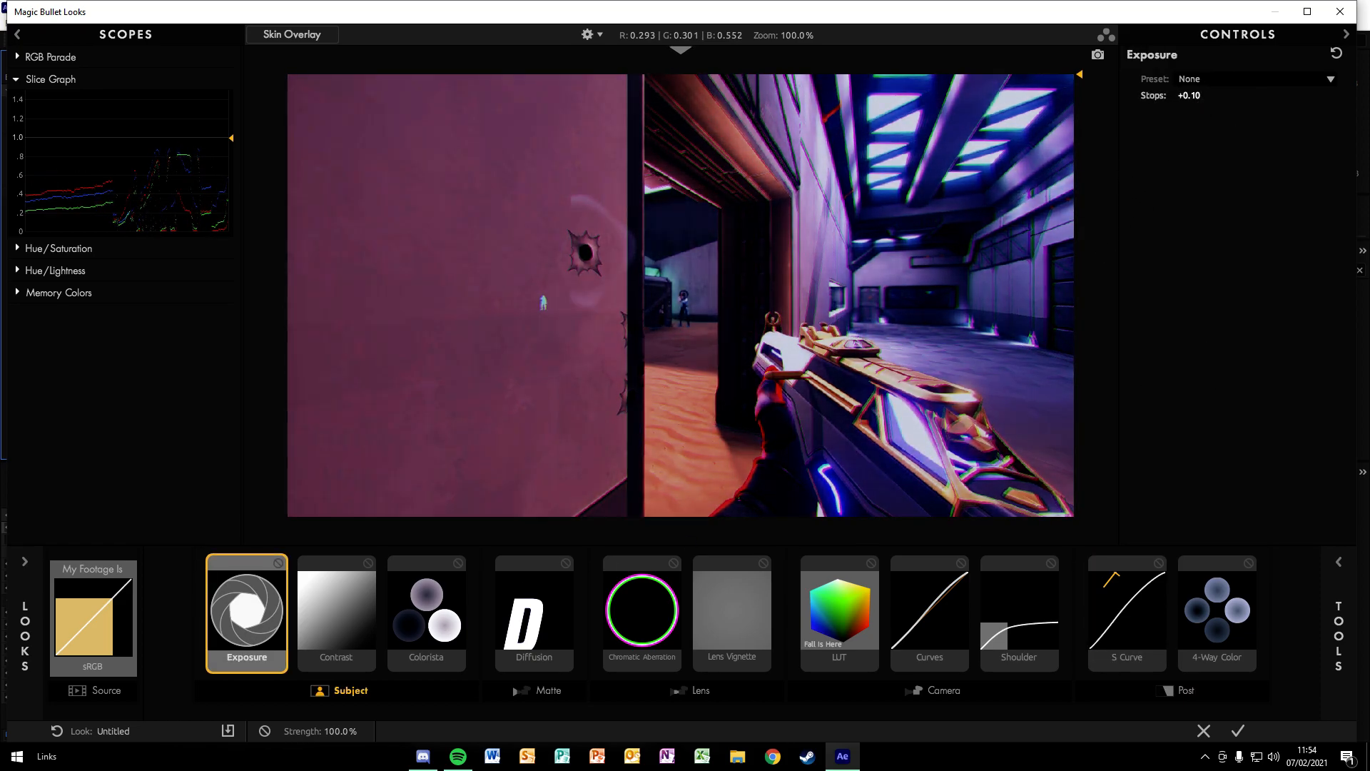
Add a Hue/Saturation tool to the Post stage and set its component balance to R 0.355, G 0.341, B 0.304
click(1339, 562)
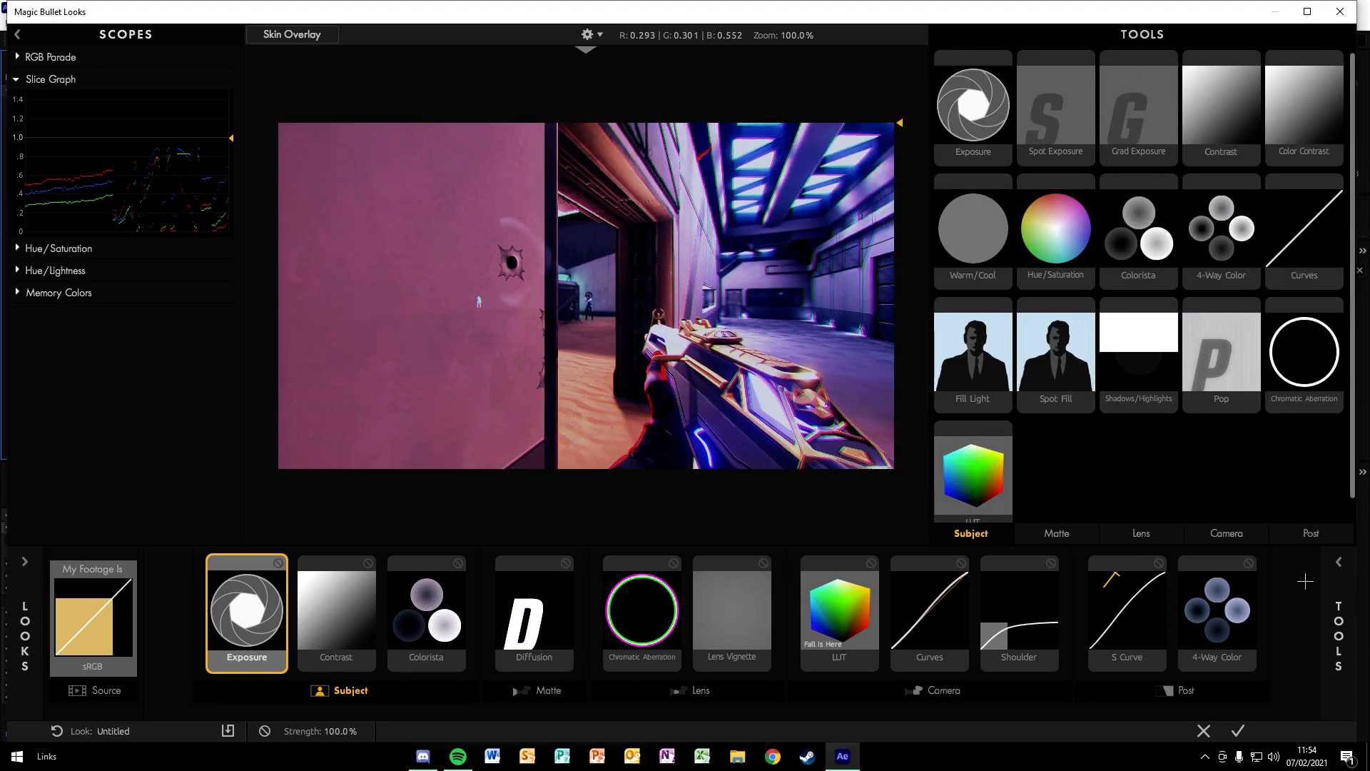
scroll(1185, 418, down, 2)
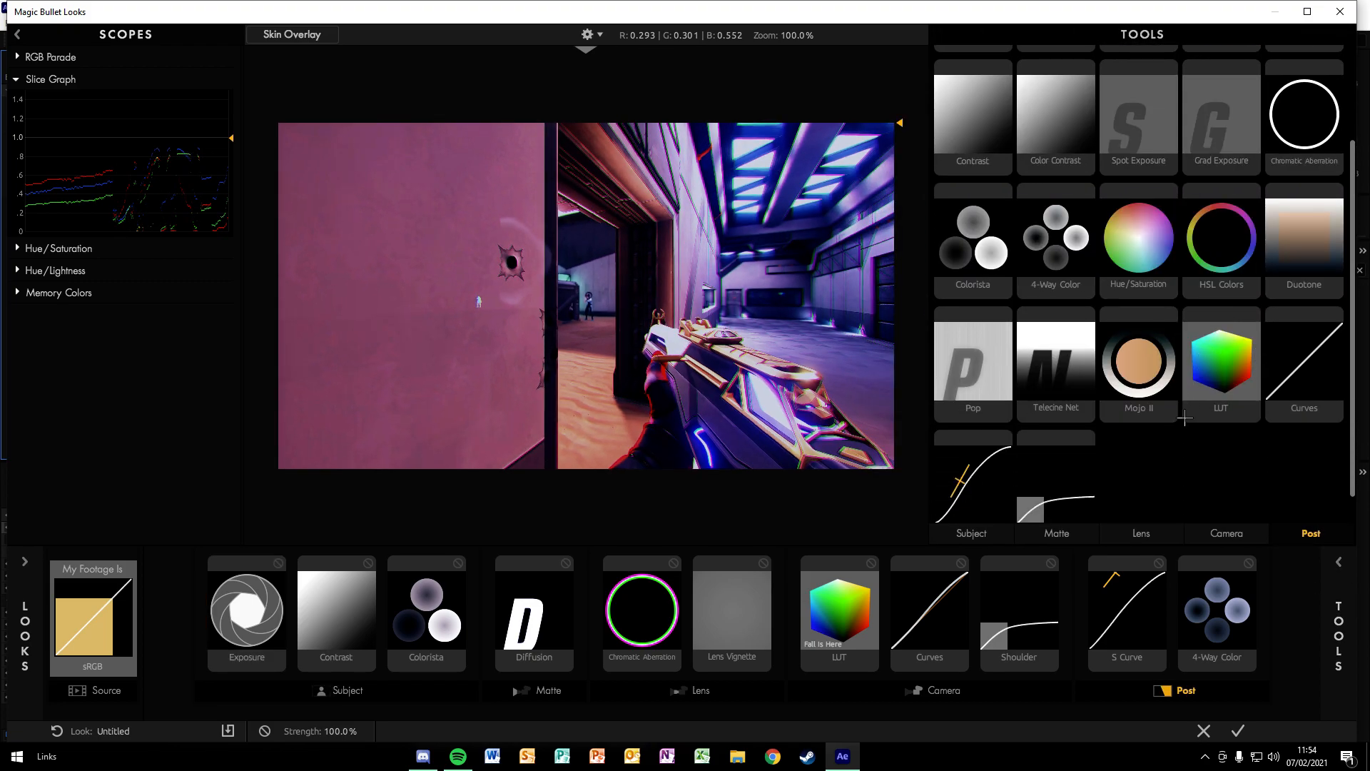
drag(1171, 275, 1285, 621)
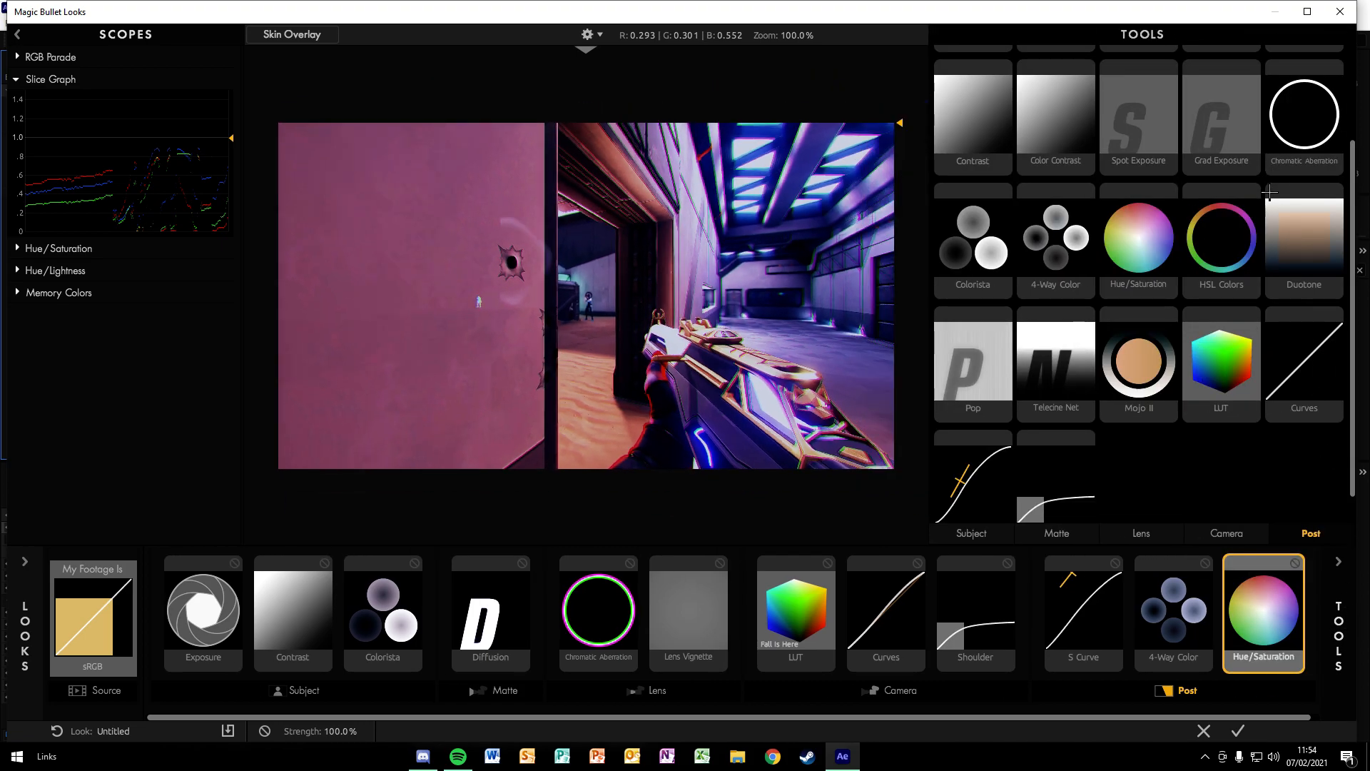
click(1339, 563)
mouse_move(1211, 225)
mouse_down()
mouse_move(1222, 235)
mouse_move(1224, 196)
mouse_move(1192, 240)
mouse_up()
drag(1211, 148, 1185, 150)
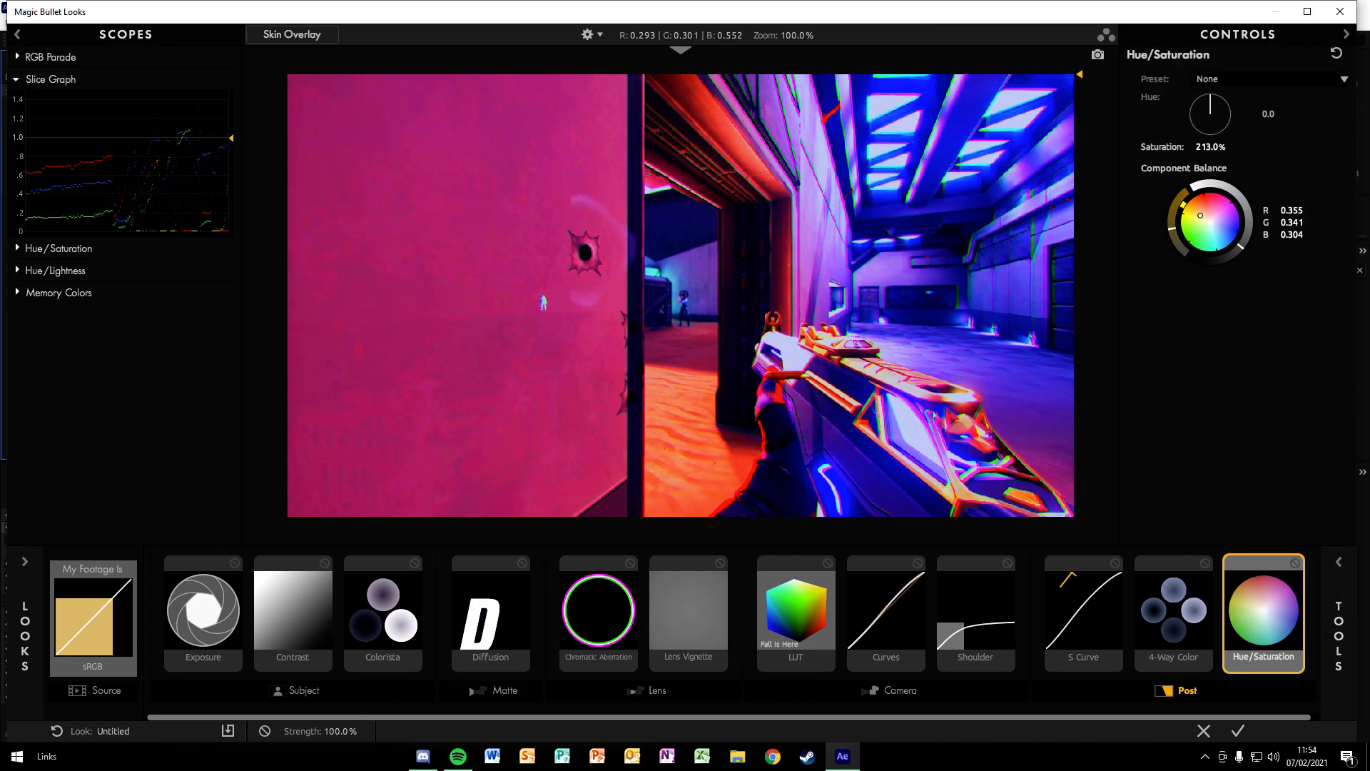
key(ctrl+z)
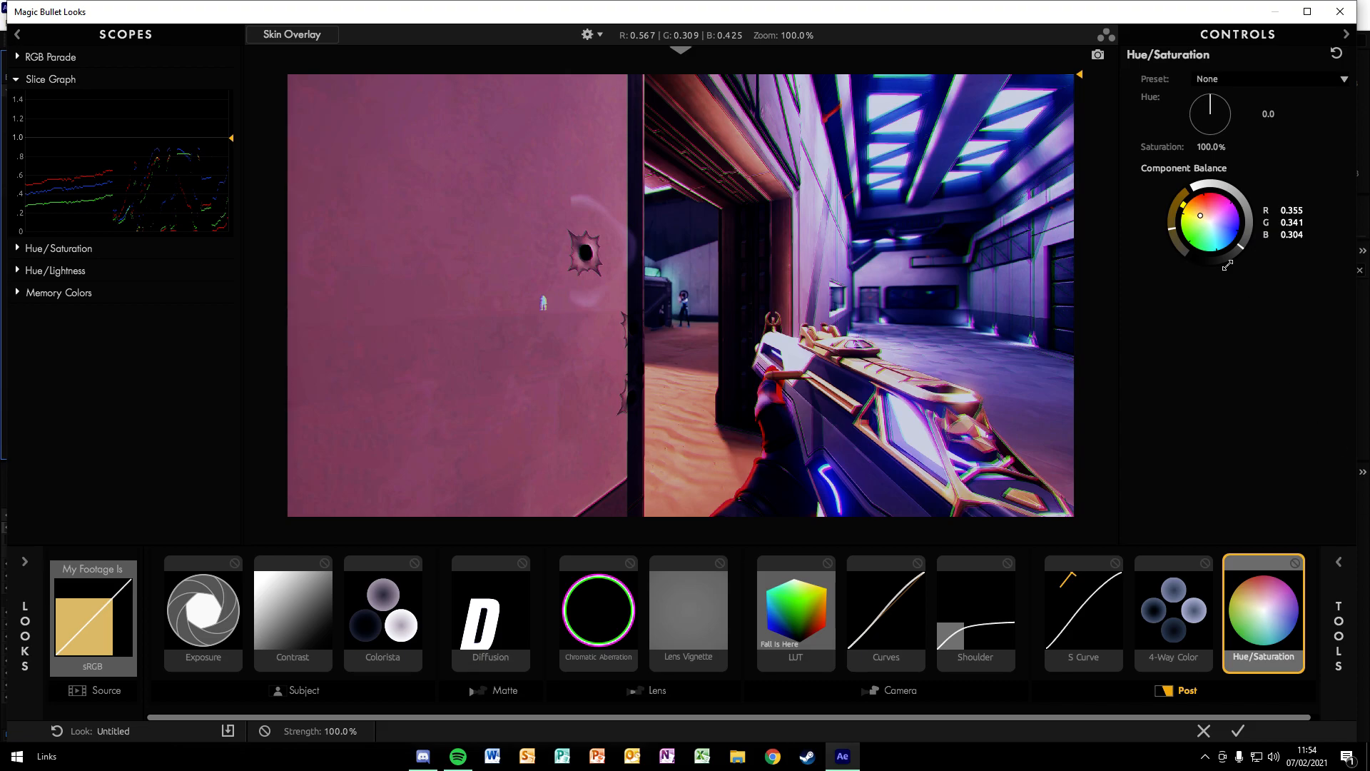
Add a Film Print tool to the Post stage and compare the image with it off and on
click(1339, 636)
scroll(1248, 414, down, 1)
scroll(1258, 442, up, 3)
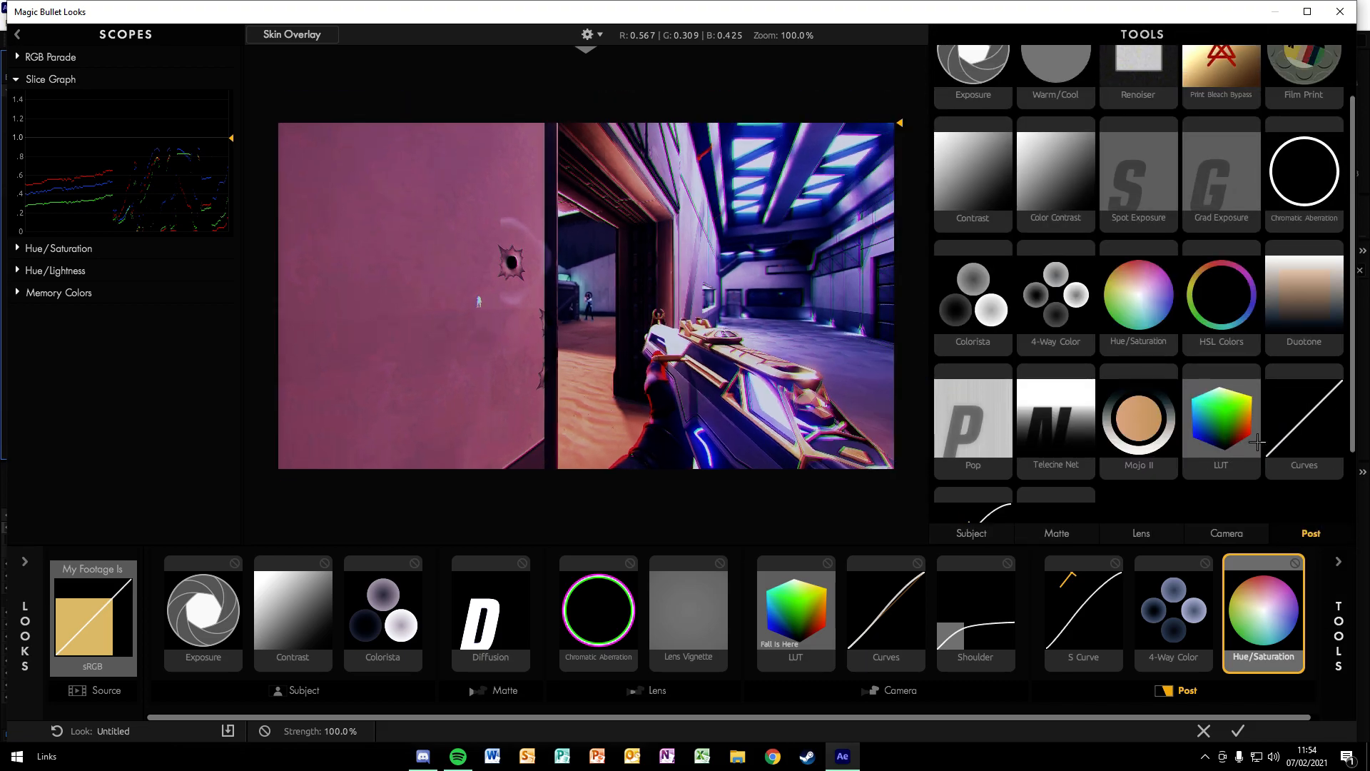
scroll(1266, 413, down, 3)
scroll(1294, 454, up, 3)
drag(1335, 139, 1352, 618)
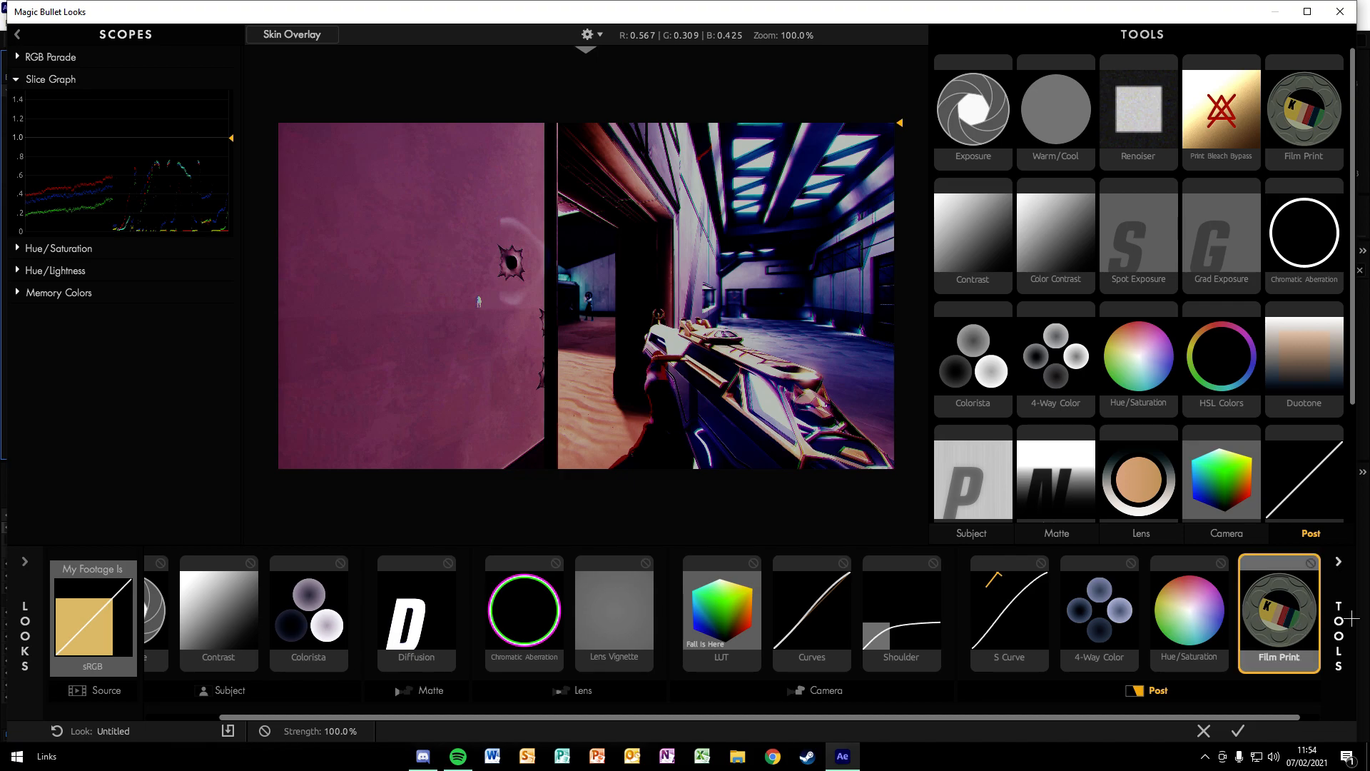
click(1349, 614)
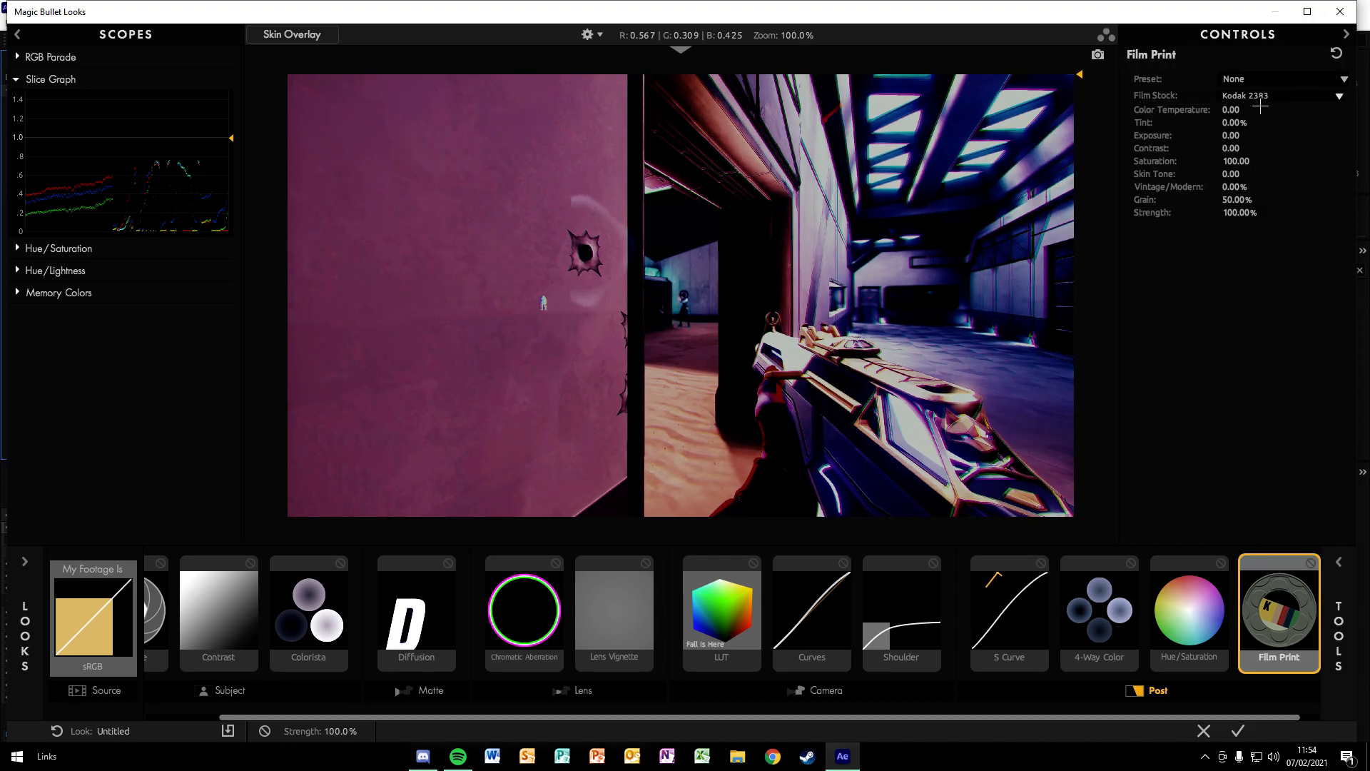
click(1312, 564)
click(1312, 564)
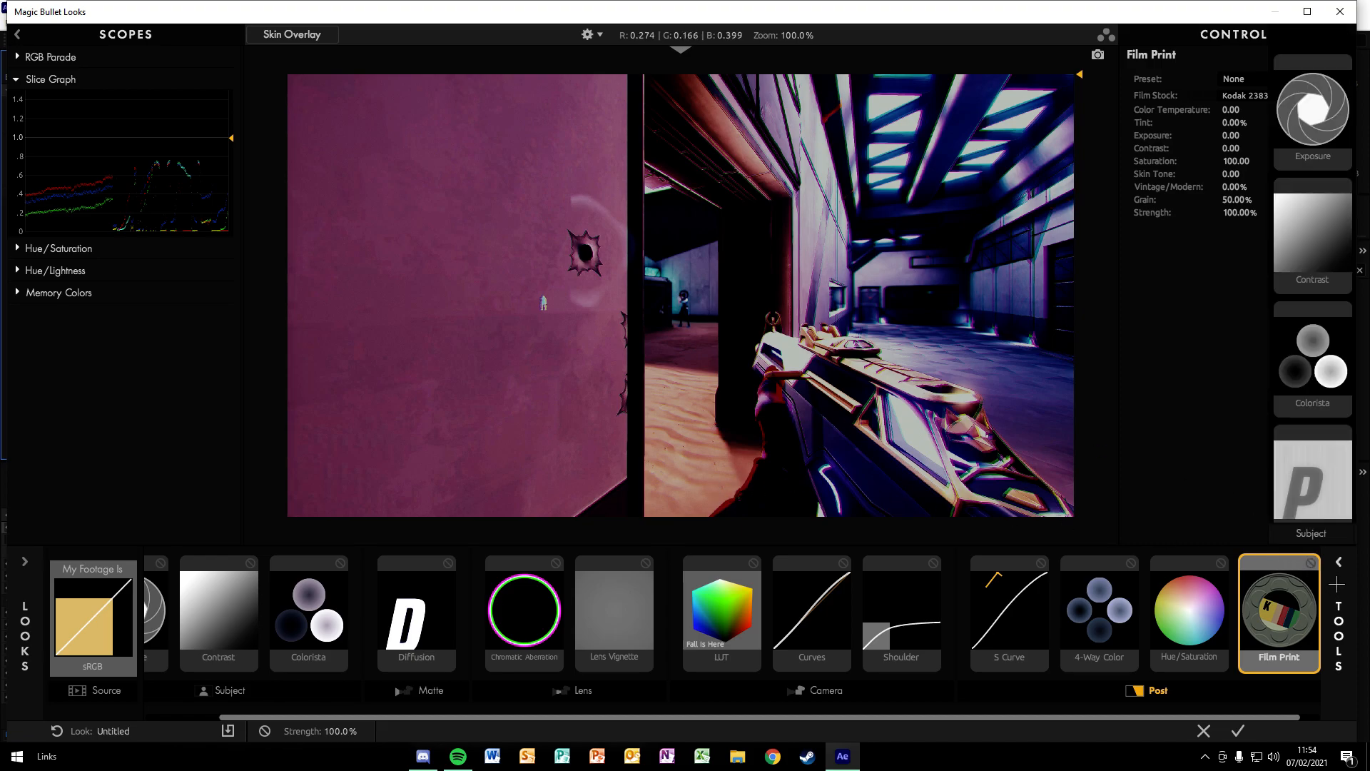
click(1337, 584)
click(1345, 579)
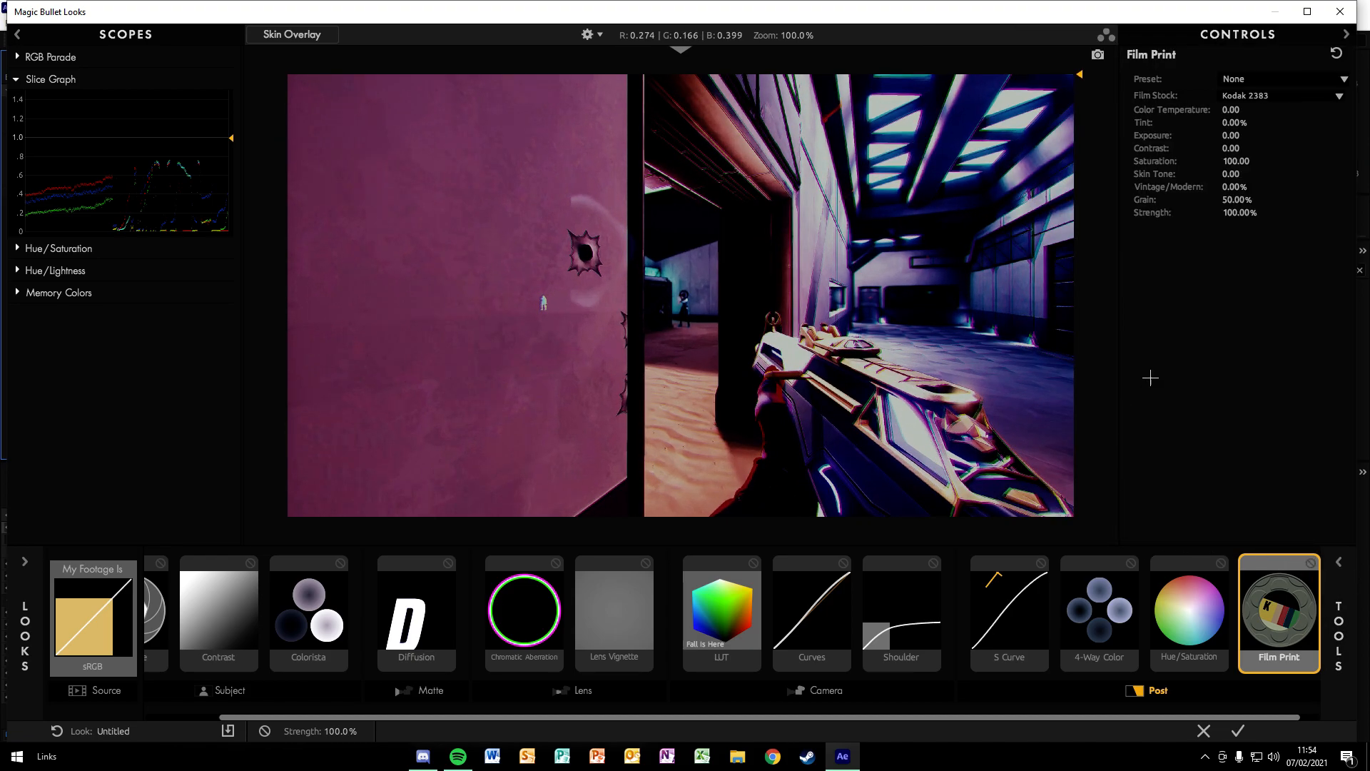
Try out the FujiFilm 3510 and FujiFilm 3521XD film stocks in the Film Print tool
click(1274, 96)
click(1264, 126)
click(1271, 97)
click(1275, 141)
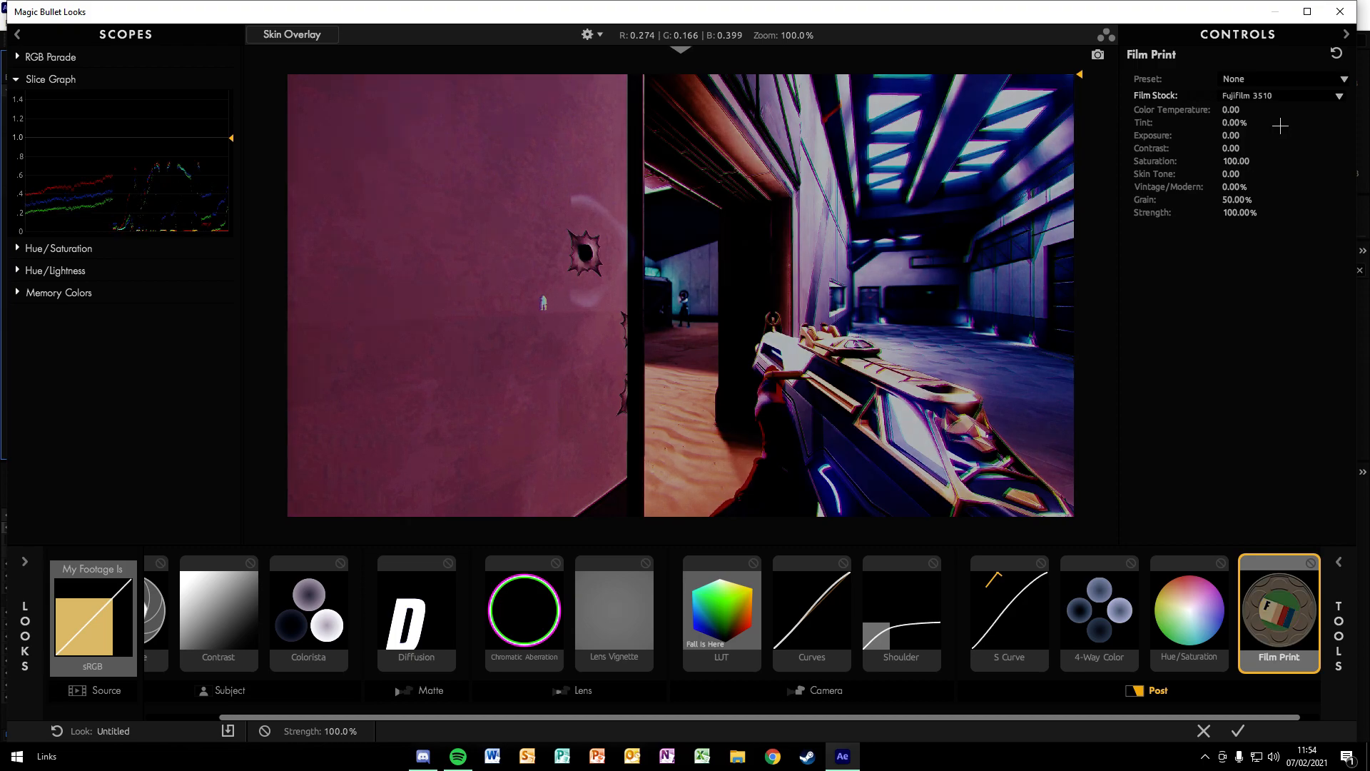
click(1282, 97)
click(1268, 157)
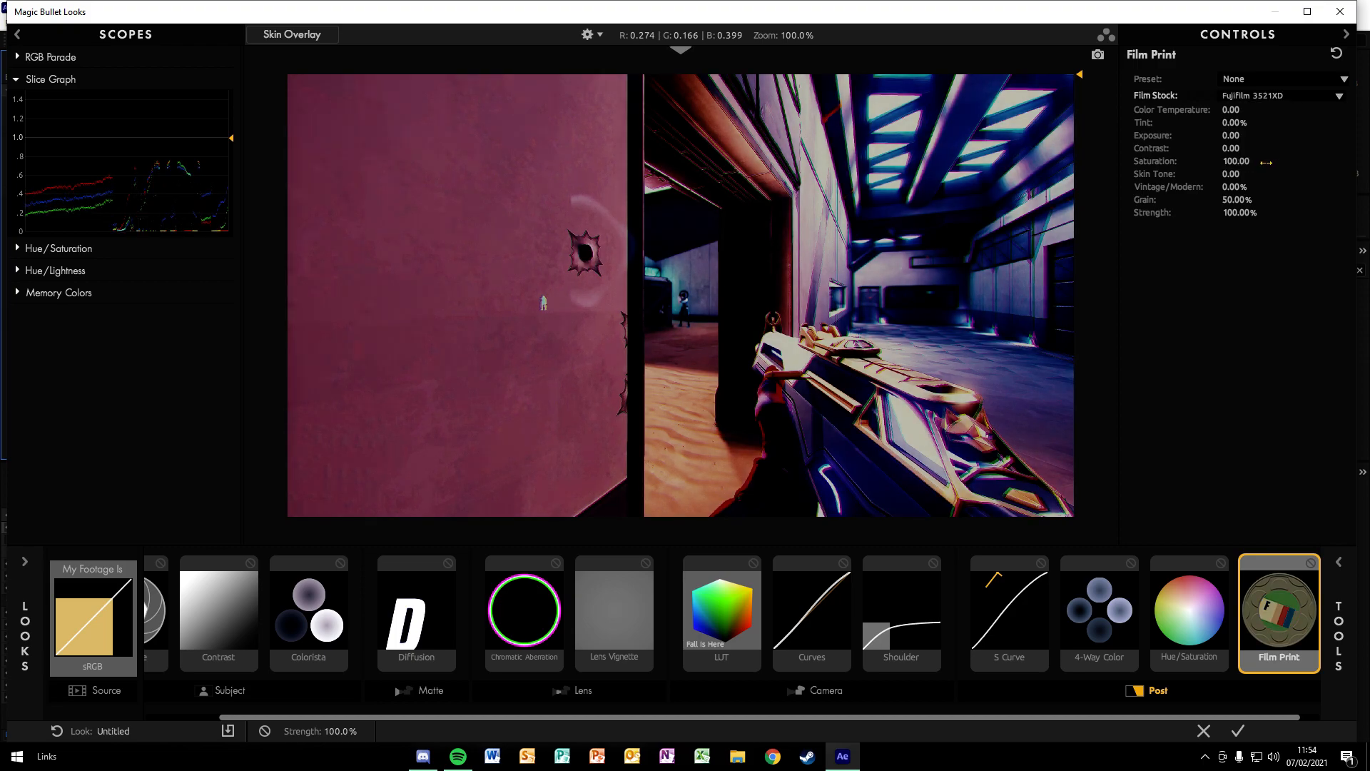
Compare the image with Film Print off and on, and delete the Film Print tool from the look
click(1311, 563)
click(1311, 563)
click(1311, 564)
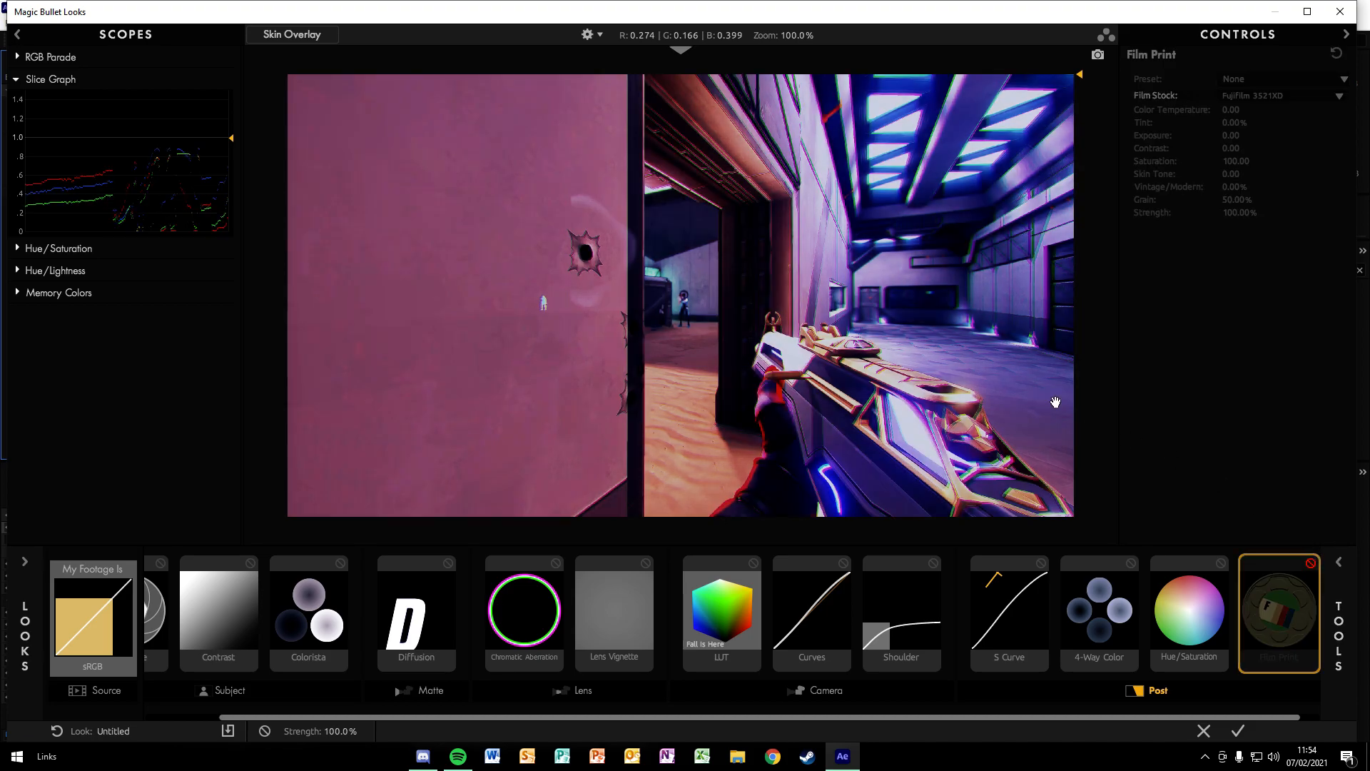
click(1311, 564)
click(1311, 563)
key(Delete)
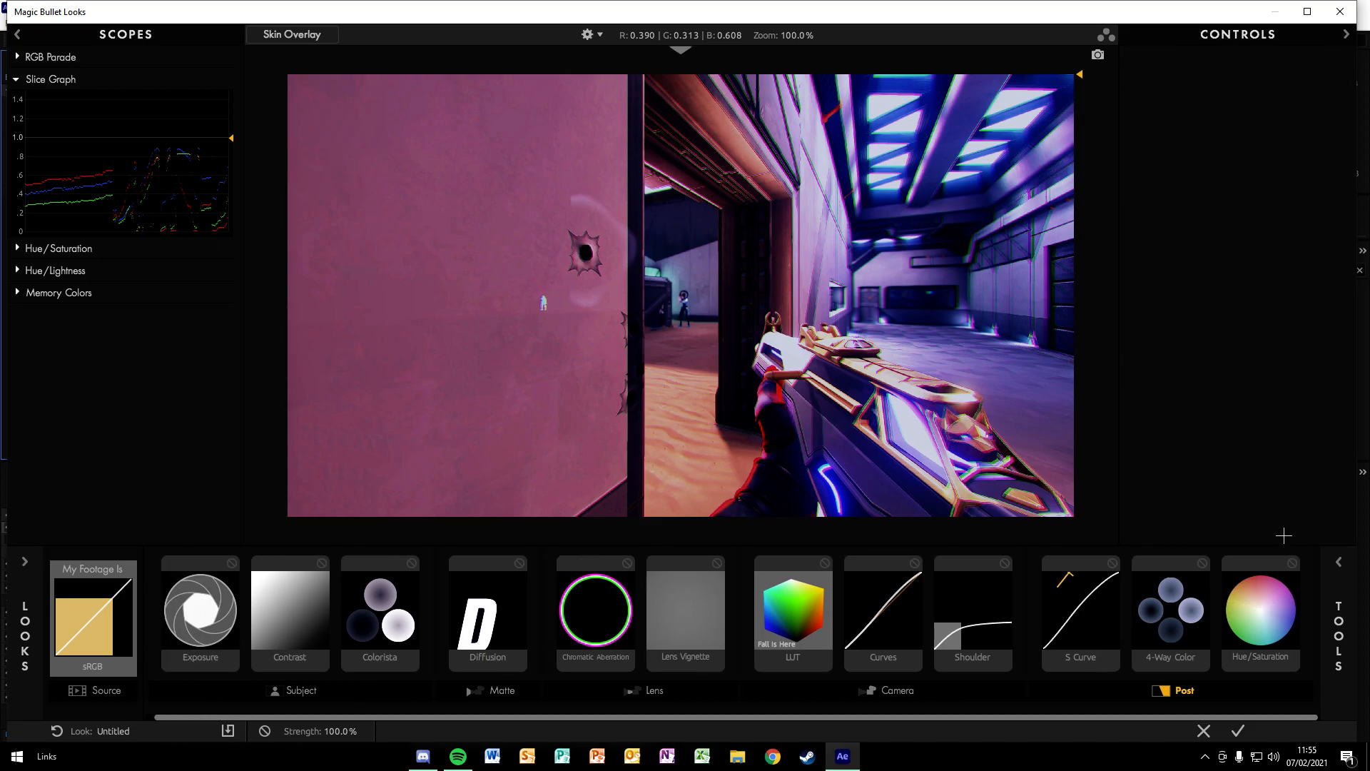
Look through the available Post tools for another effect to add to the look
click(1339, 635)
scroll(1286, 481, down, 3)
scroll(1286, 480, up, 3)
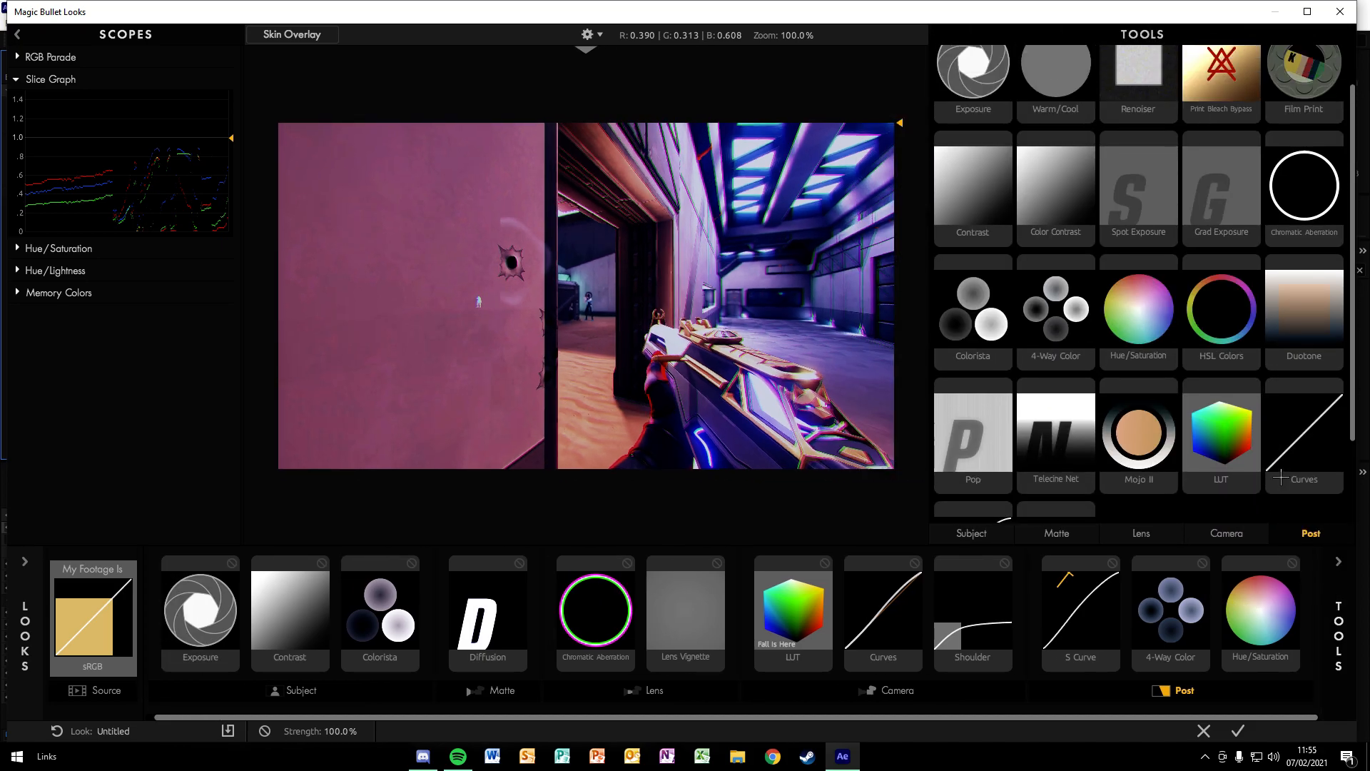
scroll(1280, 474, down, 2)
scroll(1299, 443, up, 2)
scroll(1359, 353, down, 3)
scroll(1360, 357, up, 3)
scroll(1358, 367, down, 1)
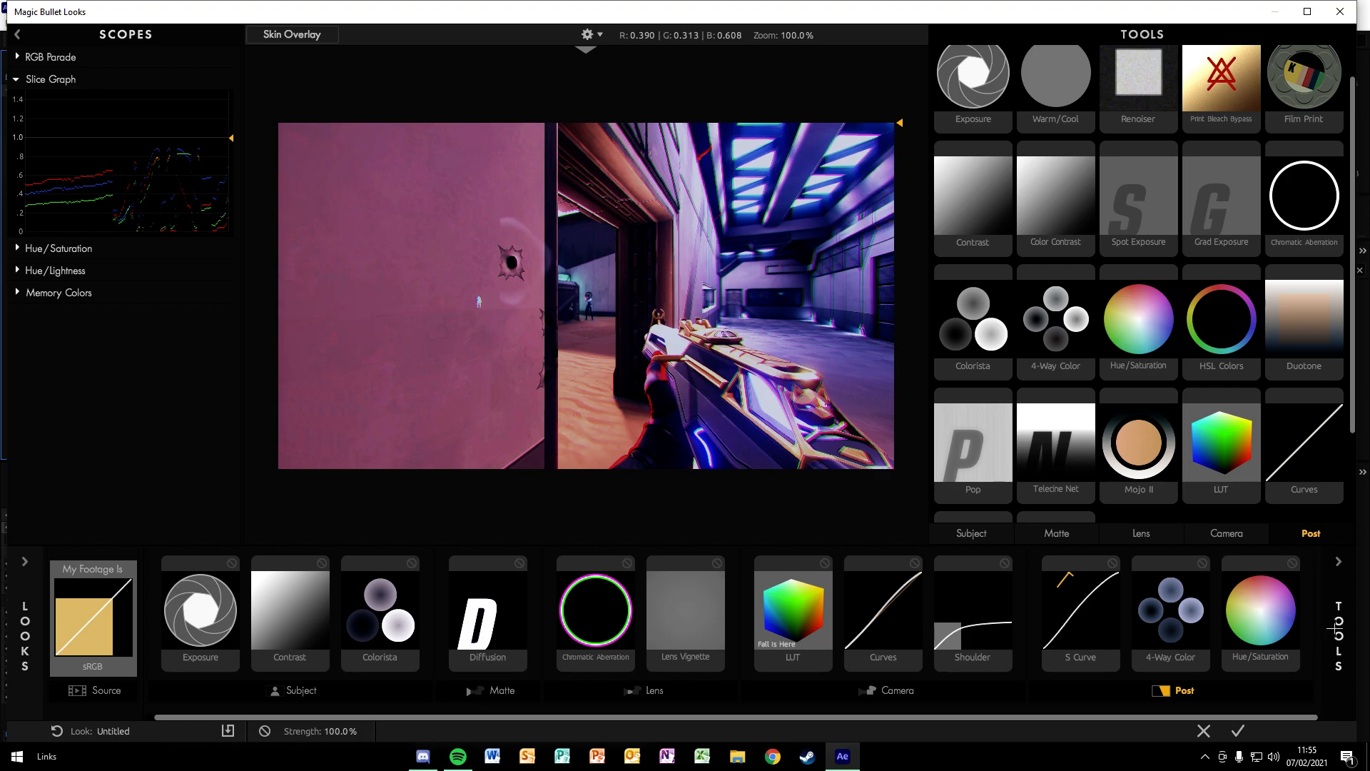
click(1339, 593)
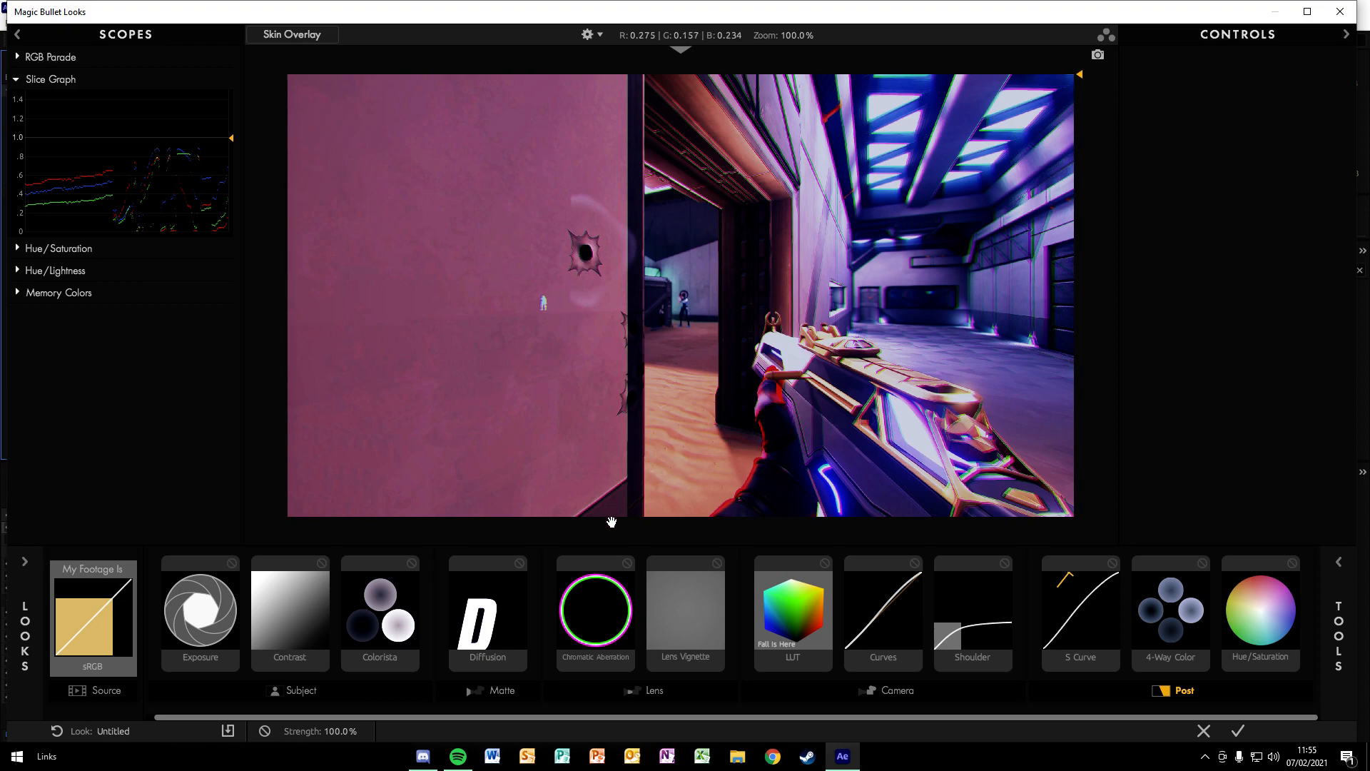
key(alt+z)
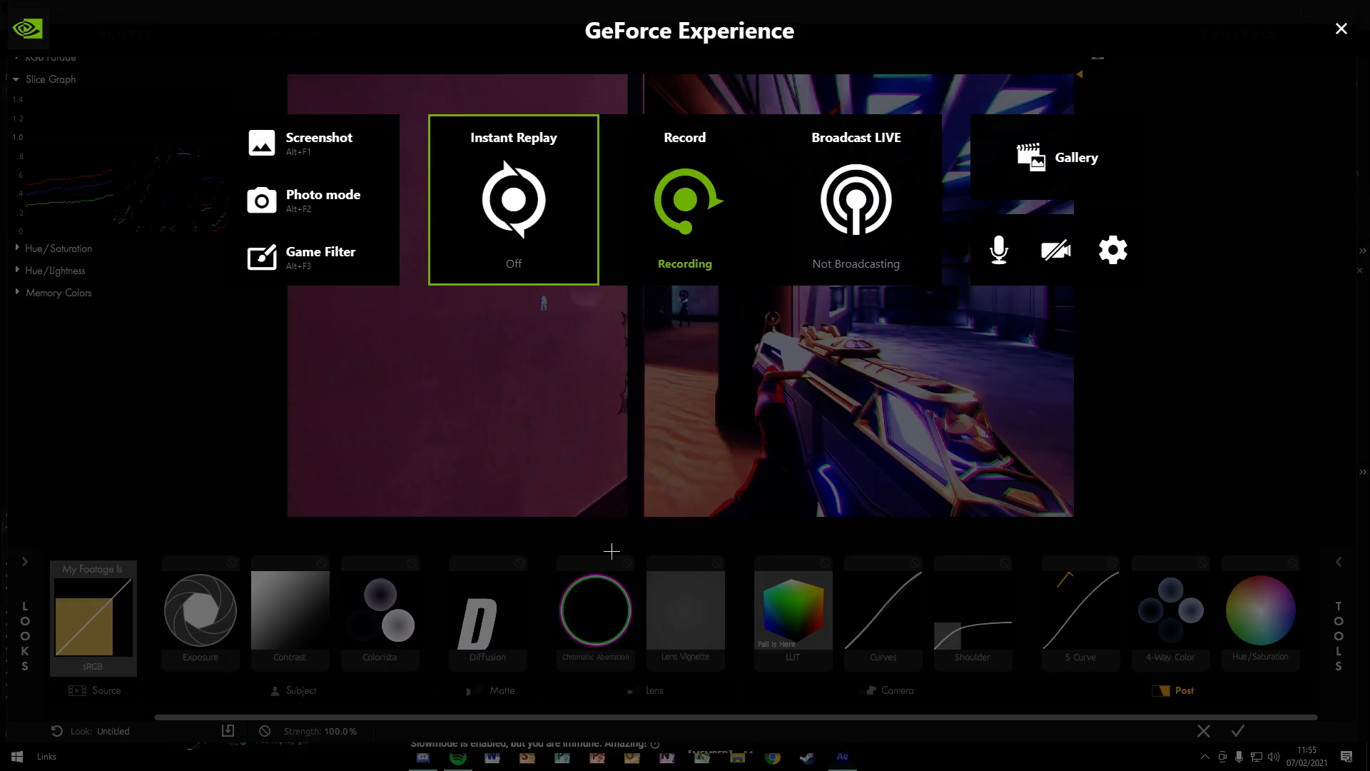